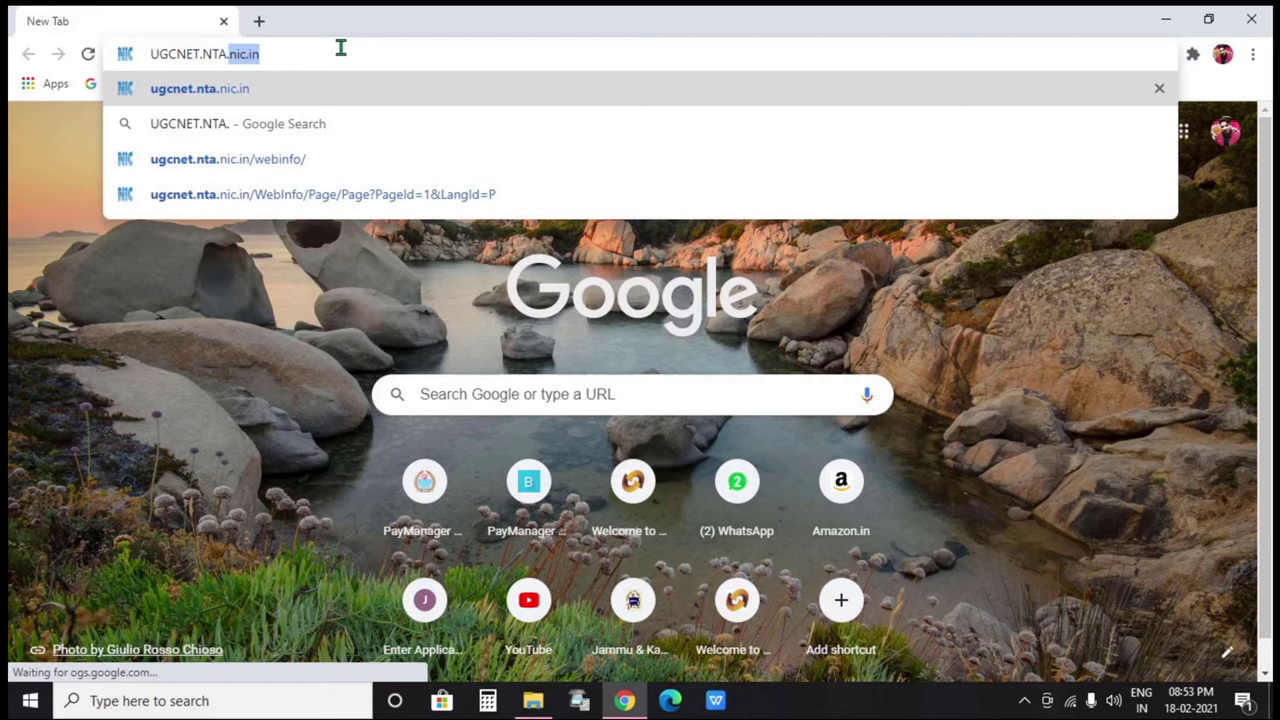
Load ugcnet.nta.nic.in in Chrome, correcting a mistyped character in the address
text(C)
key(BackSpace)
text(NIC.IN)
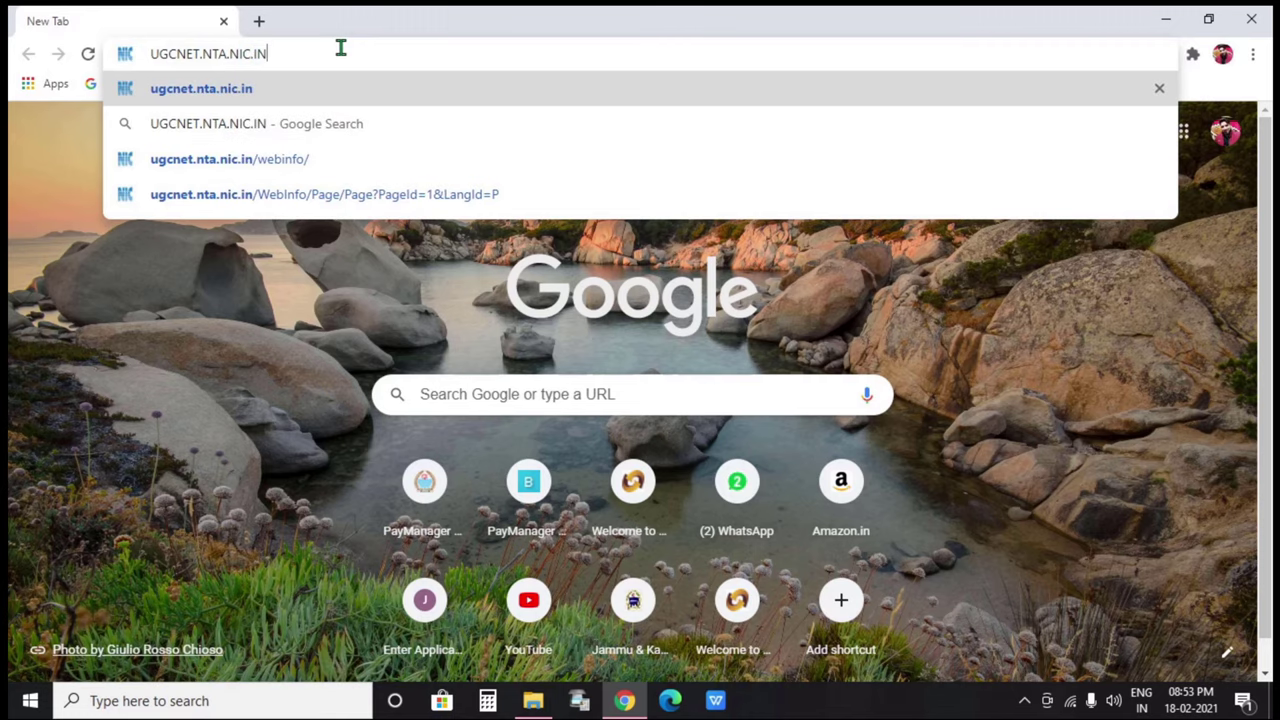
key(Return)
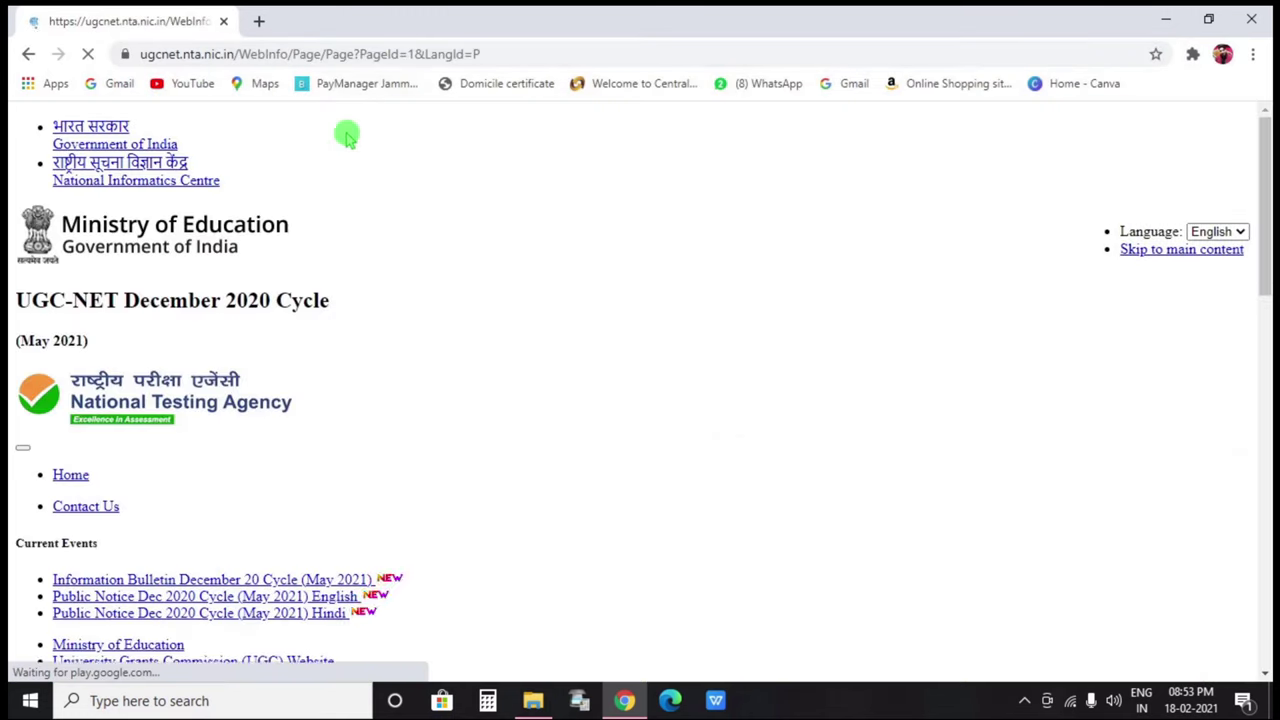
Open the Dec 2020 cycle application form and choose New Registration
scroll(533, 376, down, 5)
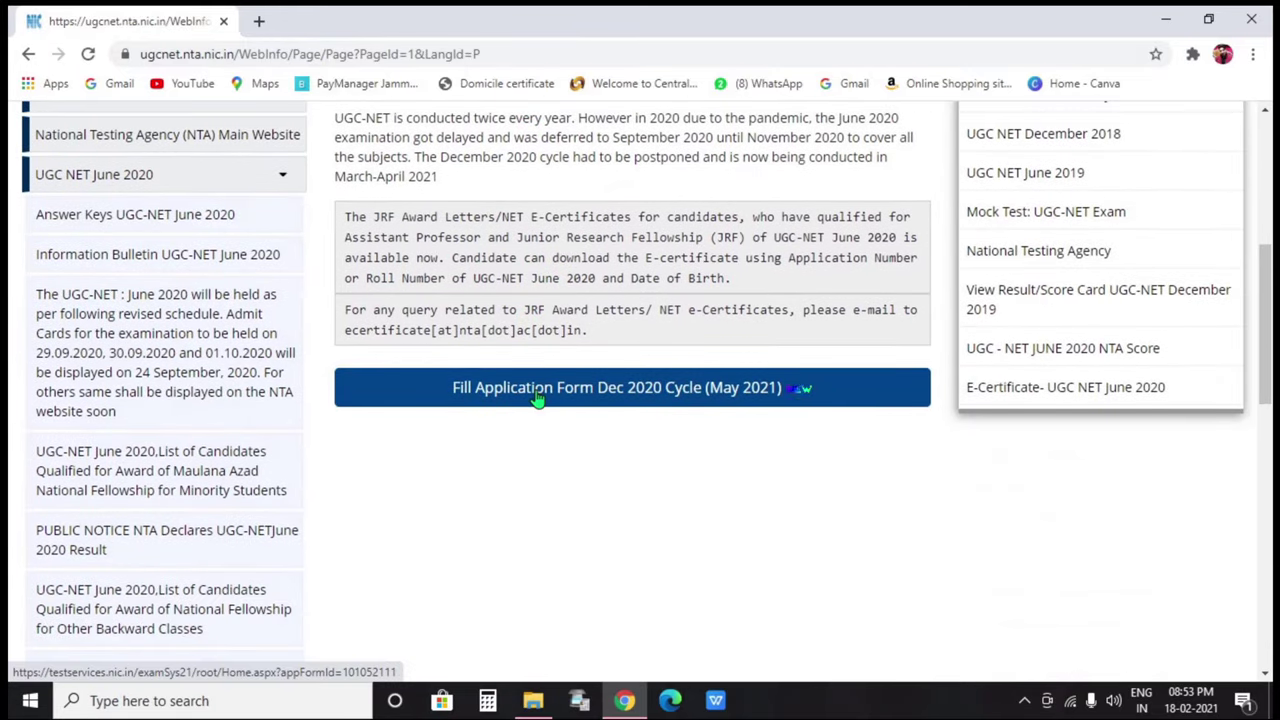
click(650, 398)
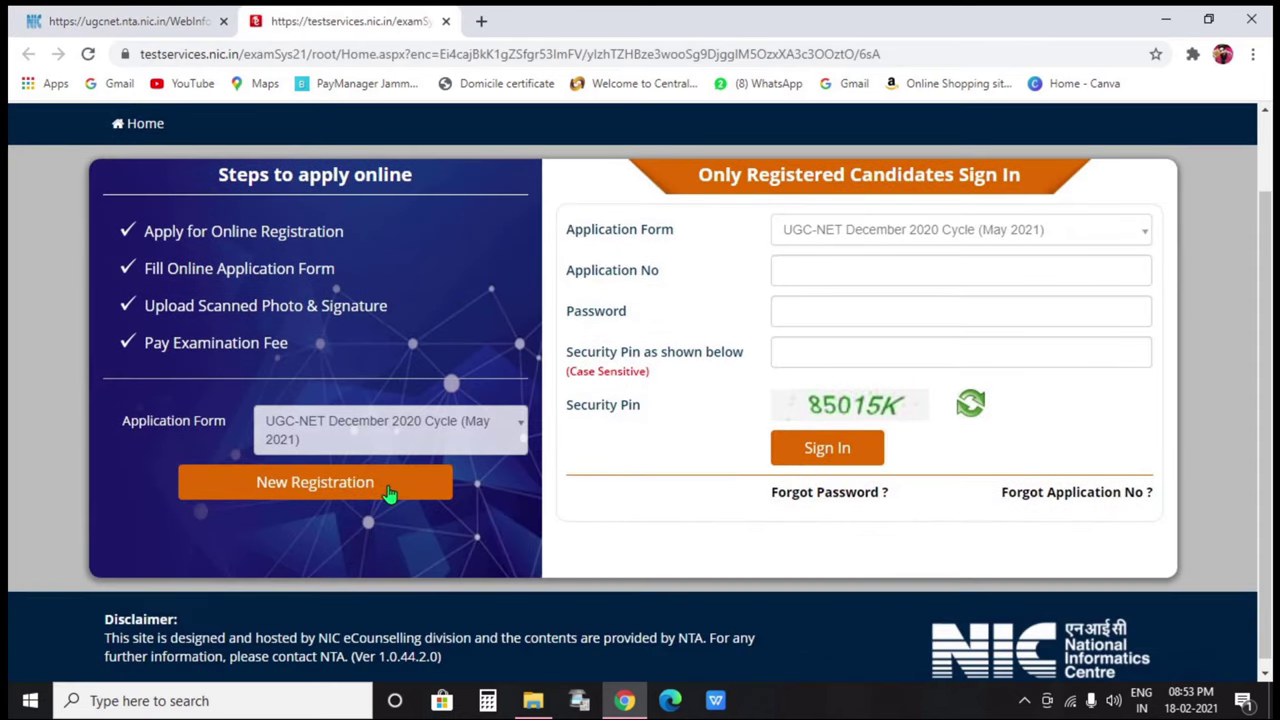
click(390, 484)
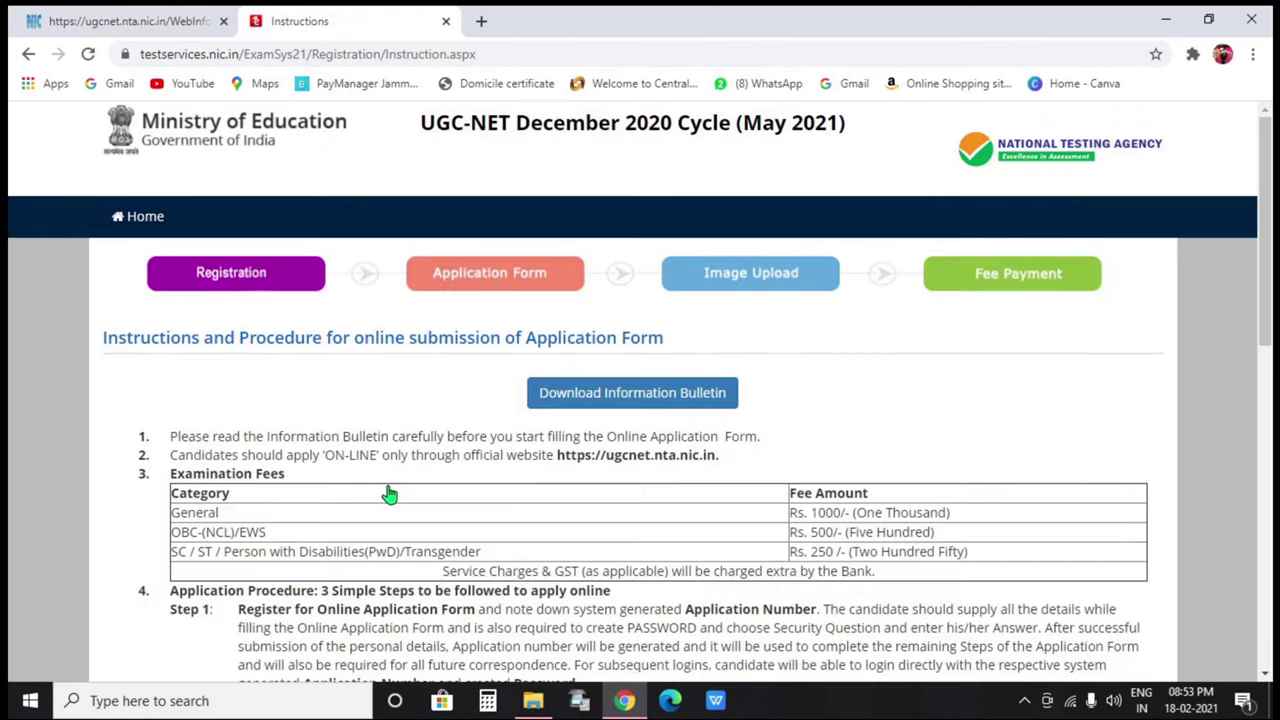
Read the instructions, noting the 4–30 kb signature size, and proceed to the registration form
scroll(658, 467, down, 4)
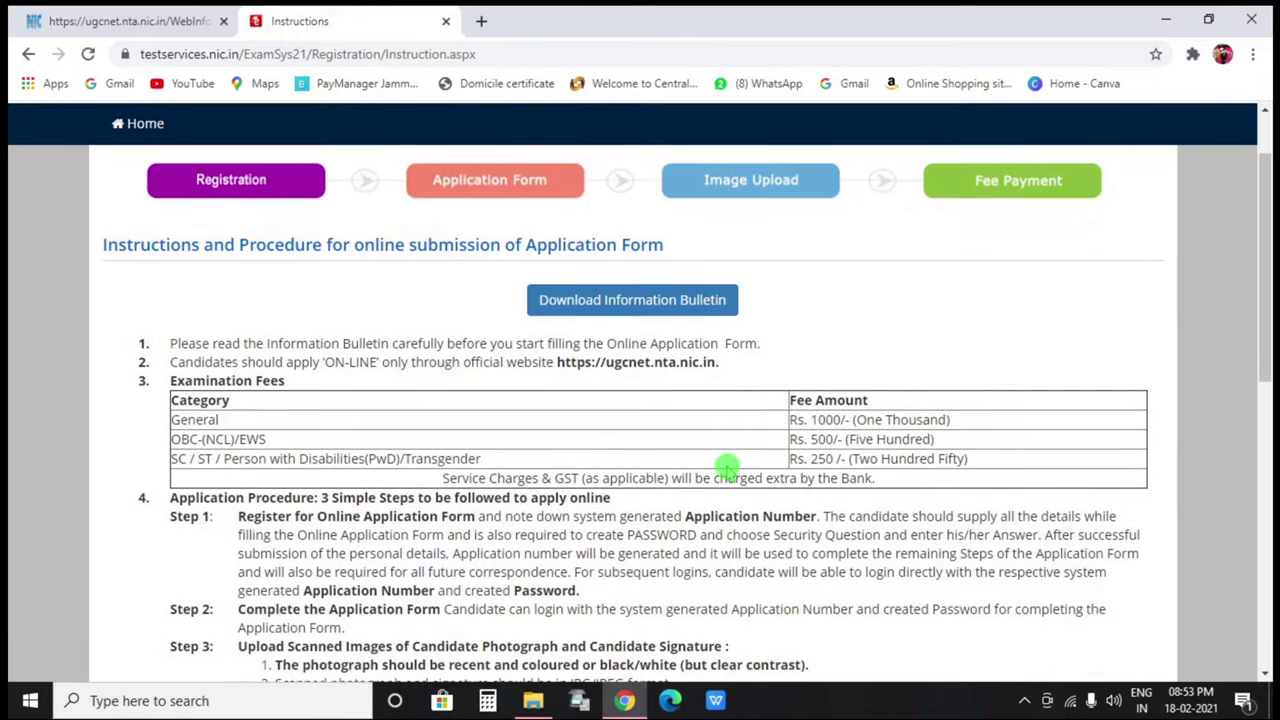
scroll(772, 470, down, 1)
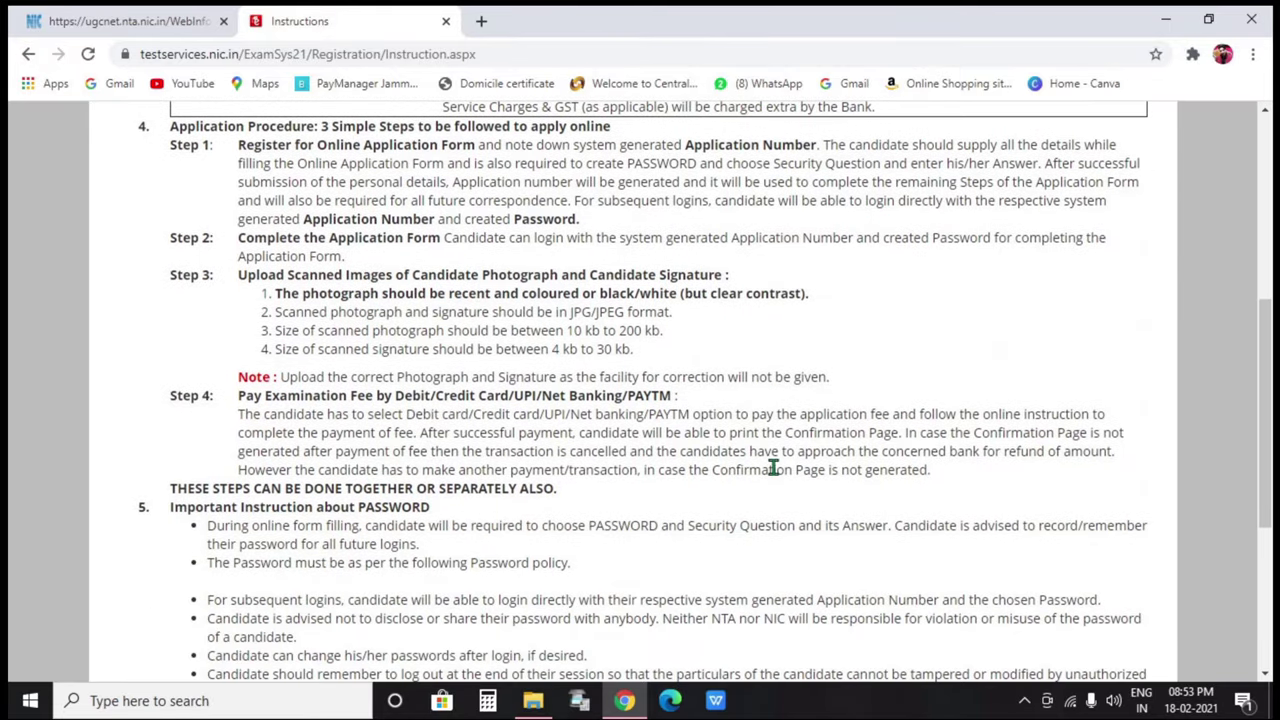
drag(662, 330, 555, 331)
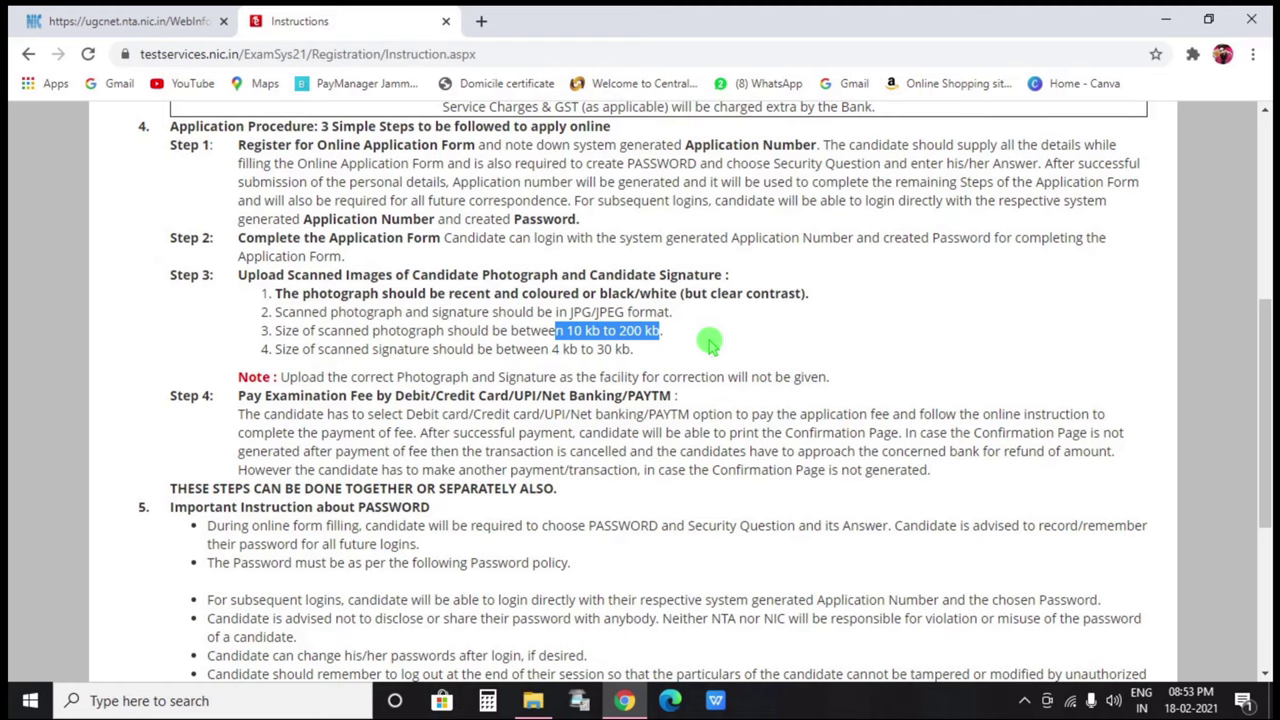
drag(632, 350, 553, 352)
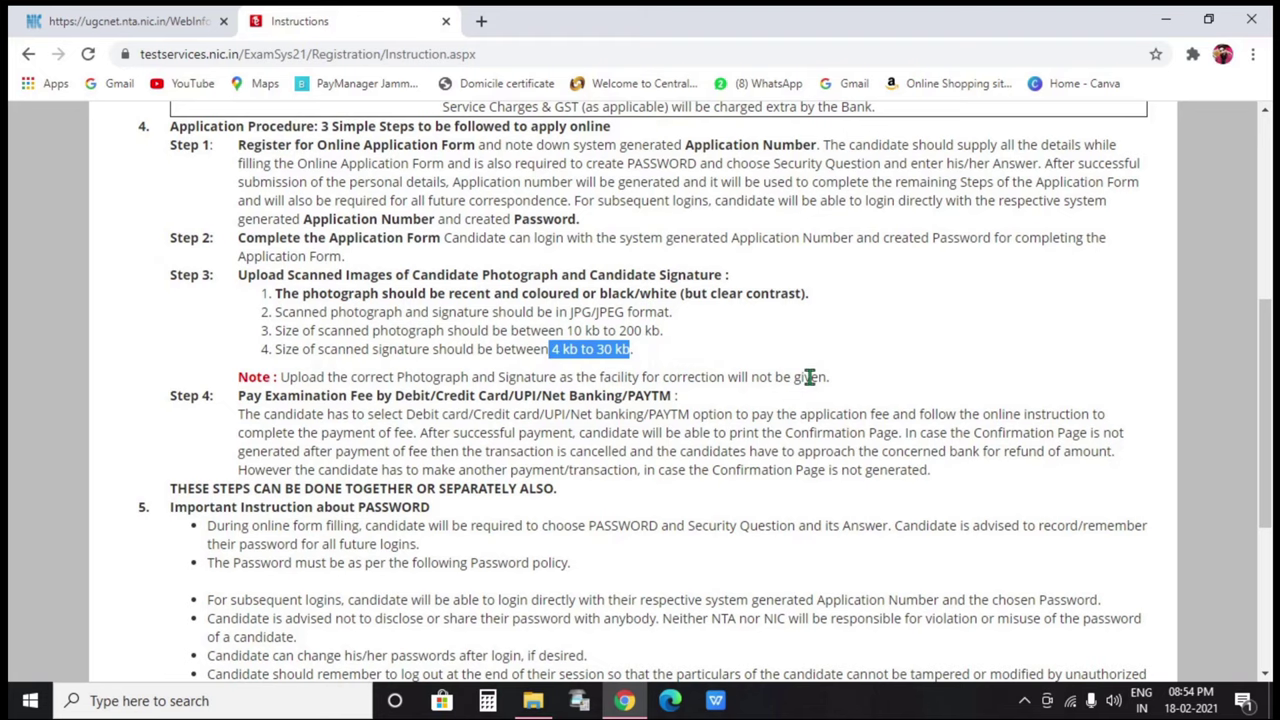
scroll(808, 376, down, 3)
scroll(700, 333, down, 1)
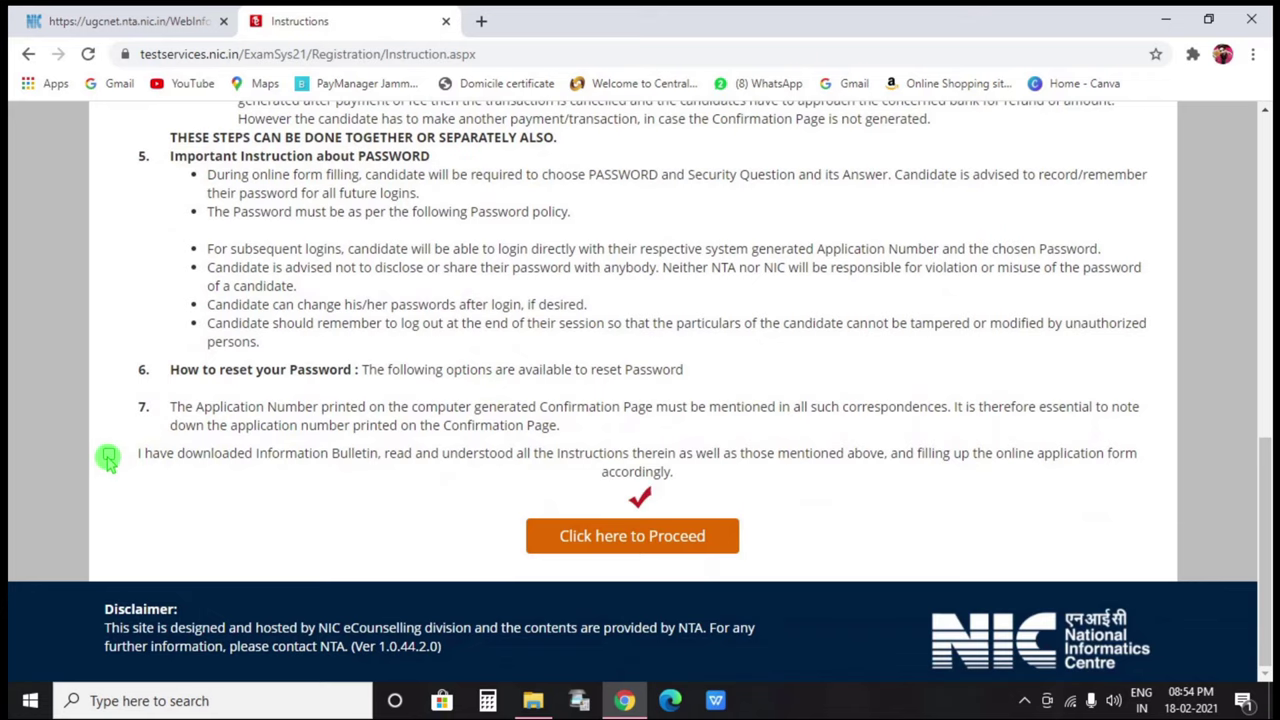
click(578, 545)
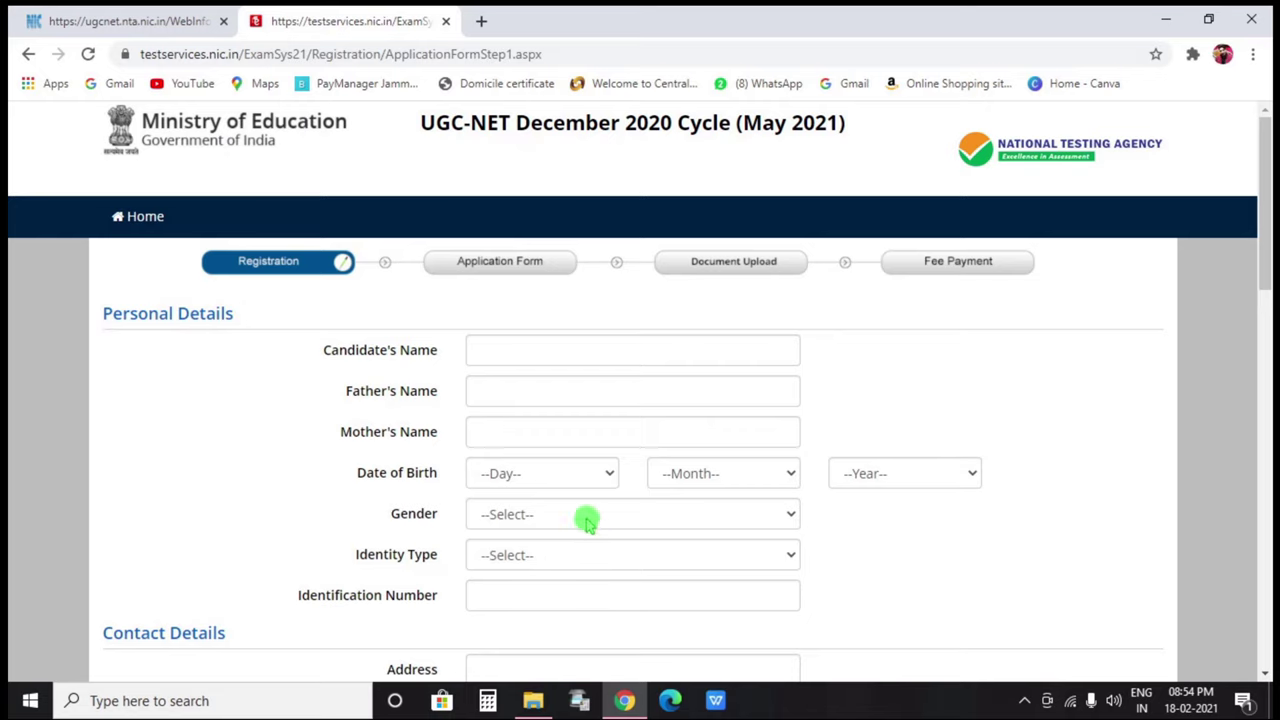
Fill in the candidate's personal and contact details and the account password
click(550, 362)
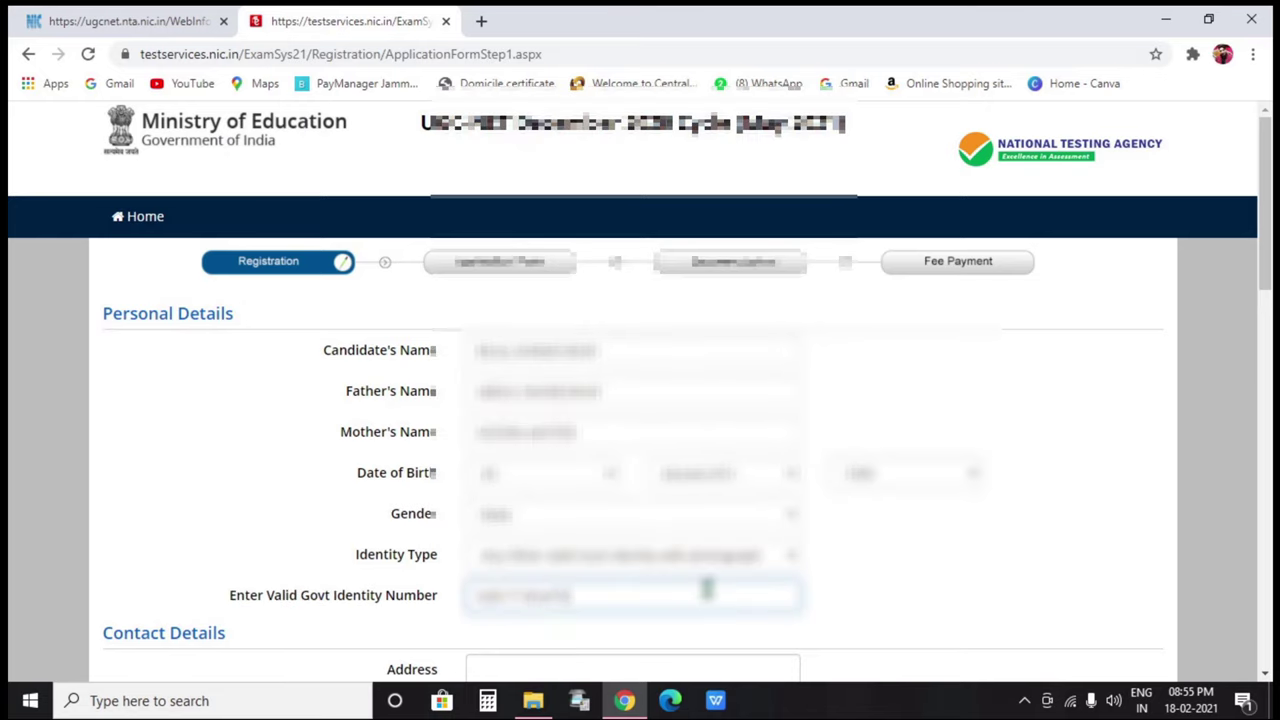
scroll(706, 588, down, 2)
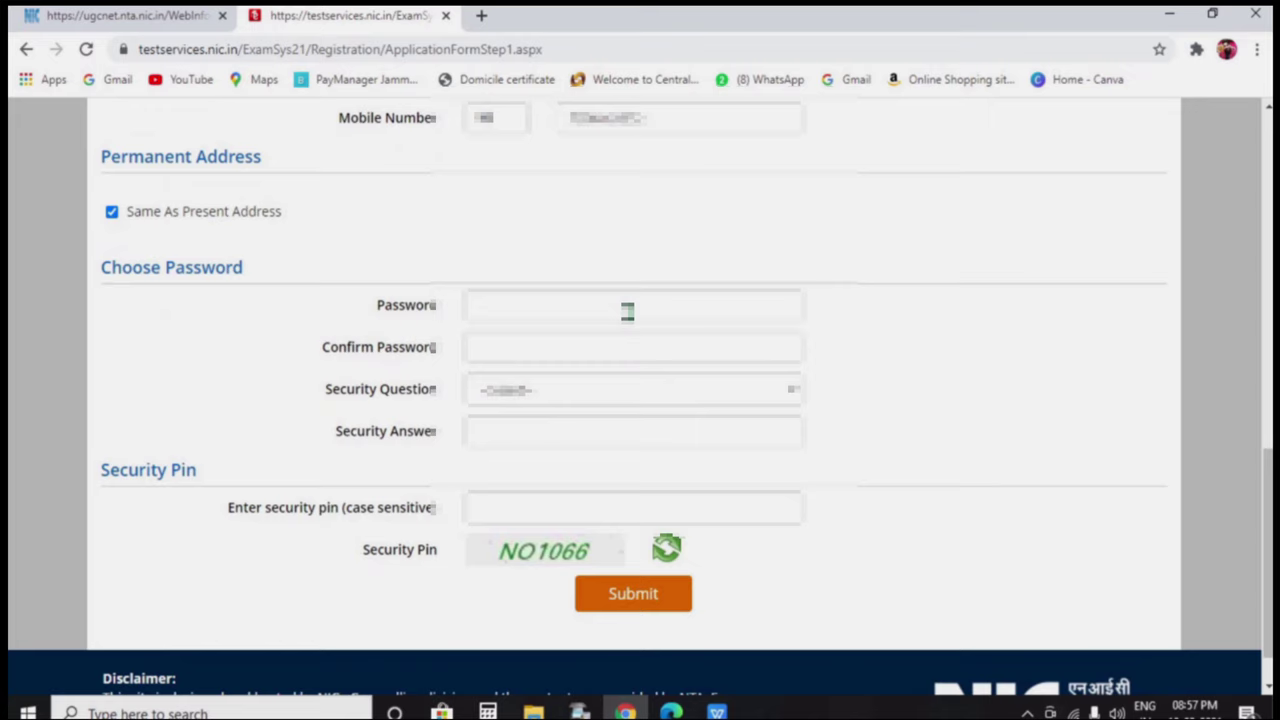
click(628, 306)
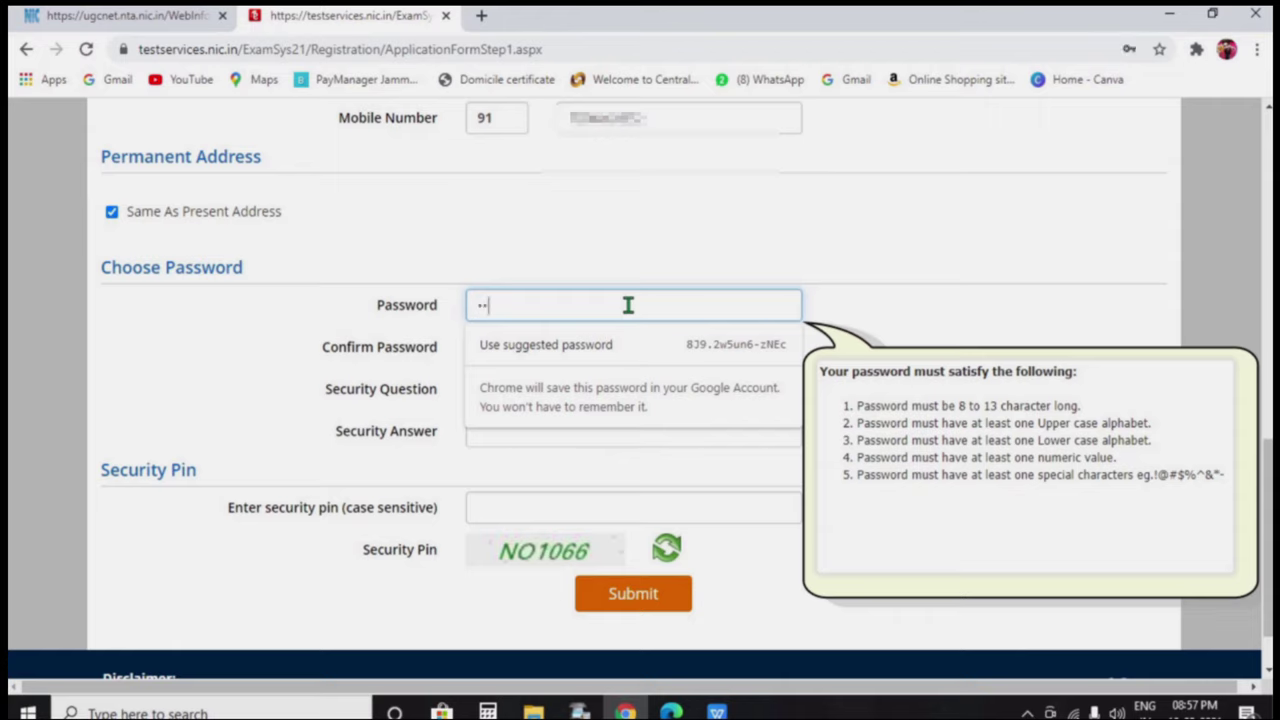
text(•)
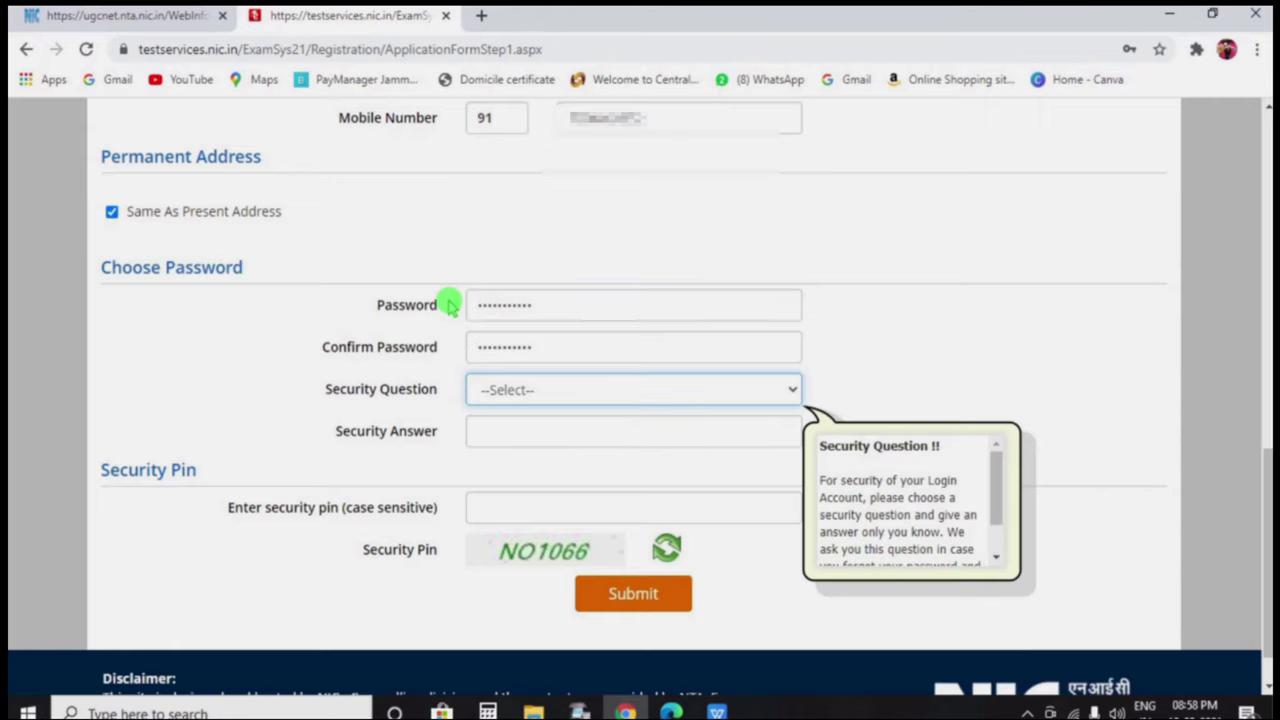
Choose the first-school security question and paste in its answer
key(alt+Down)
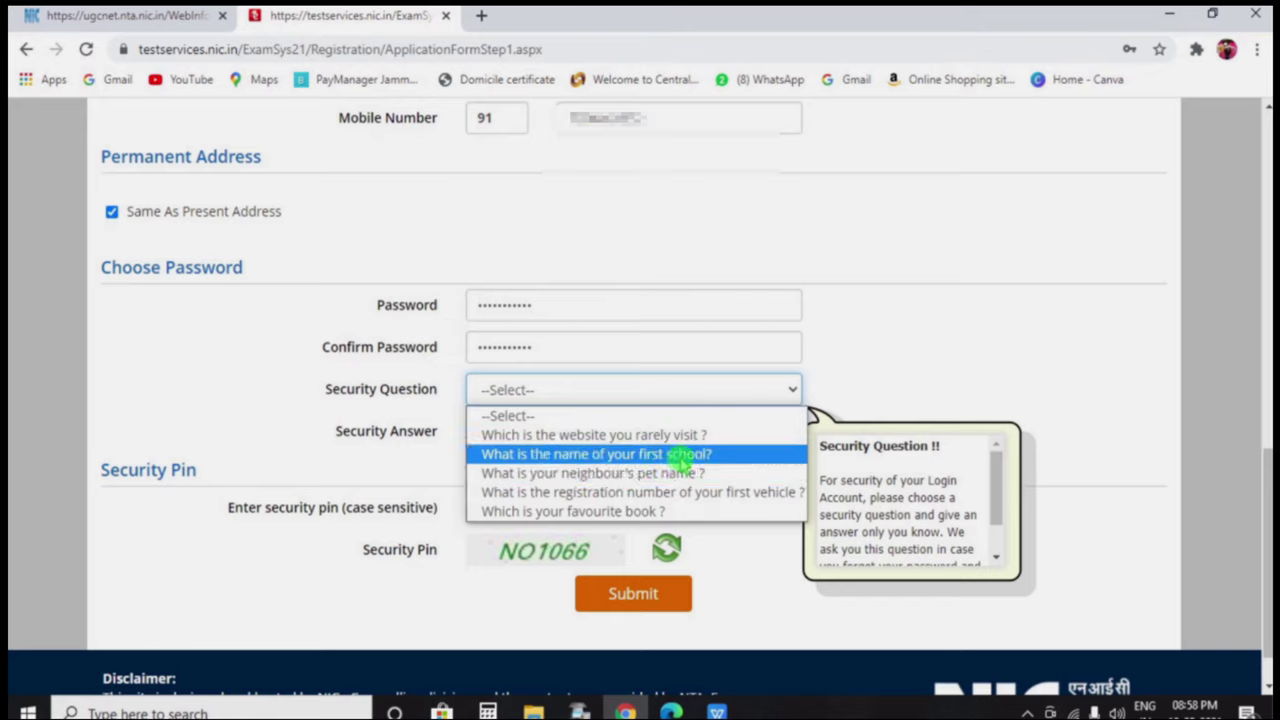
click(748, 462)
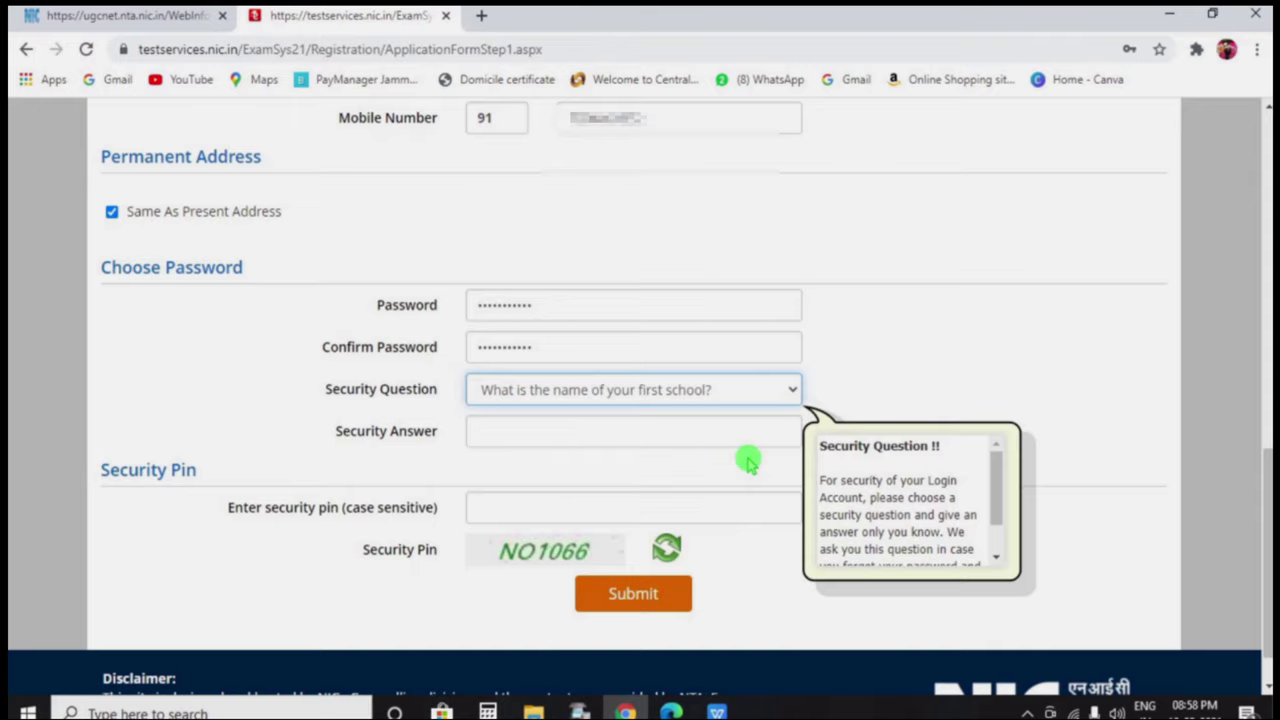
click(720, 441)
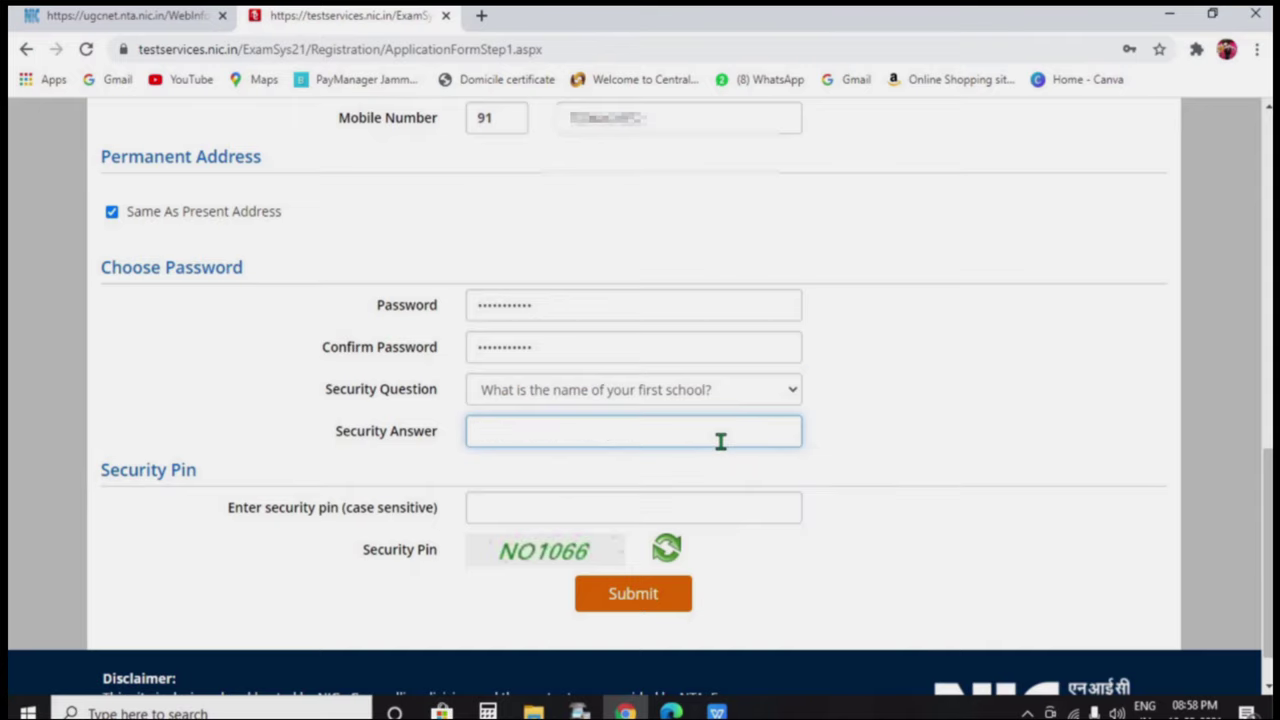
key(ctrl+v)
key(Tab)
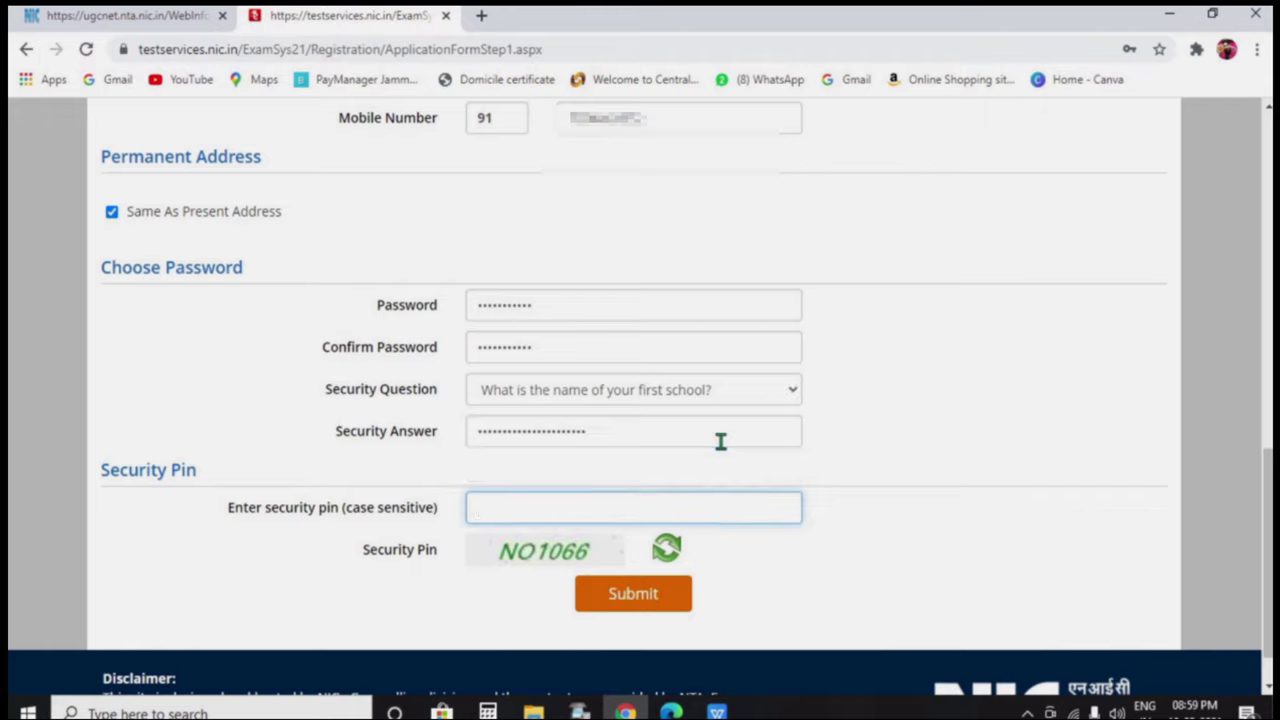
Enter the displayed security pin and submit the registration details for review
mouse_move(599, 552)
mouse_down()
mouse_move(539, 552)
mouse_move(600, 551)
mouse_move(597, 531)
mouse_up()
click(603, 508)
text(NO1066)
click(617, 592)
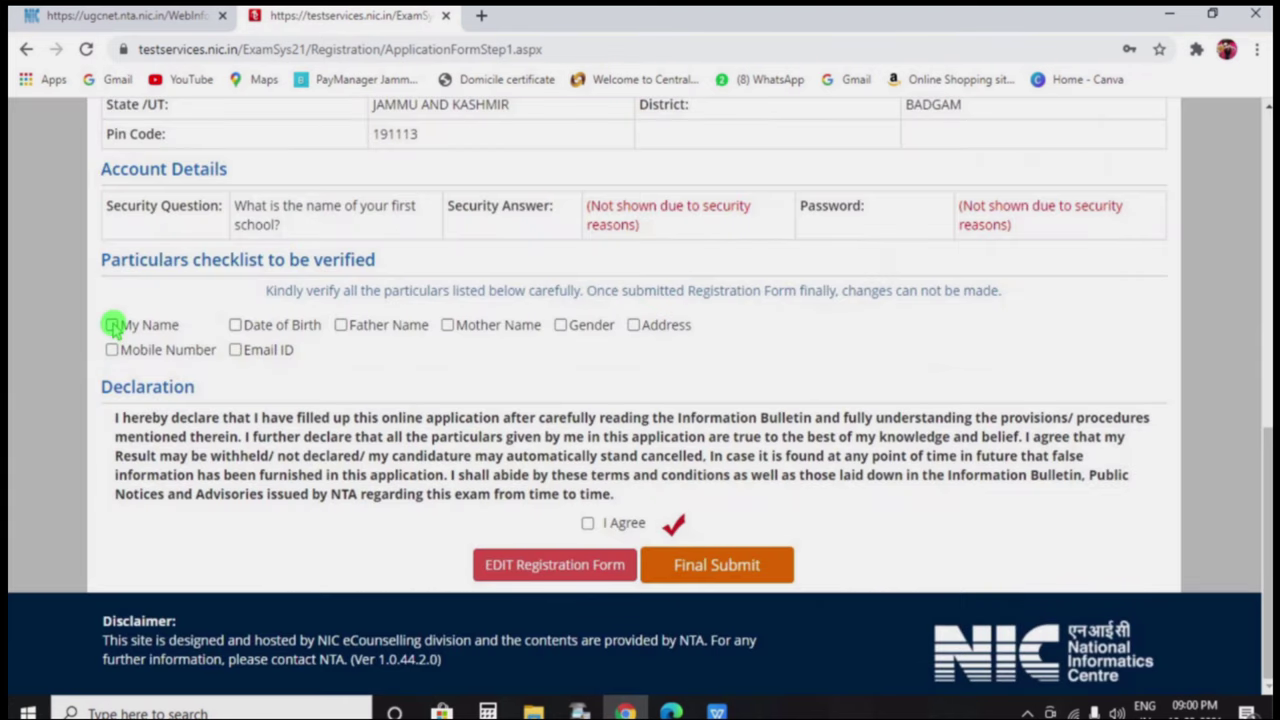
Tick the checklist confirming name, date of birth, parents' names, gender, address, mobile and email
click(113, 325)
click(235, 325)
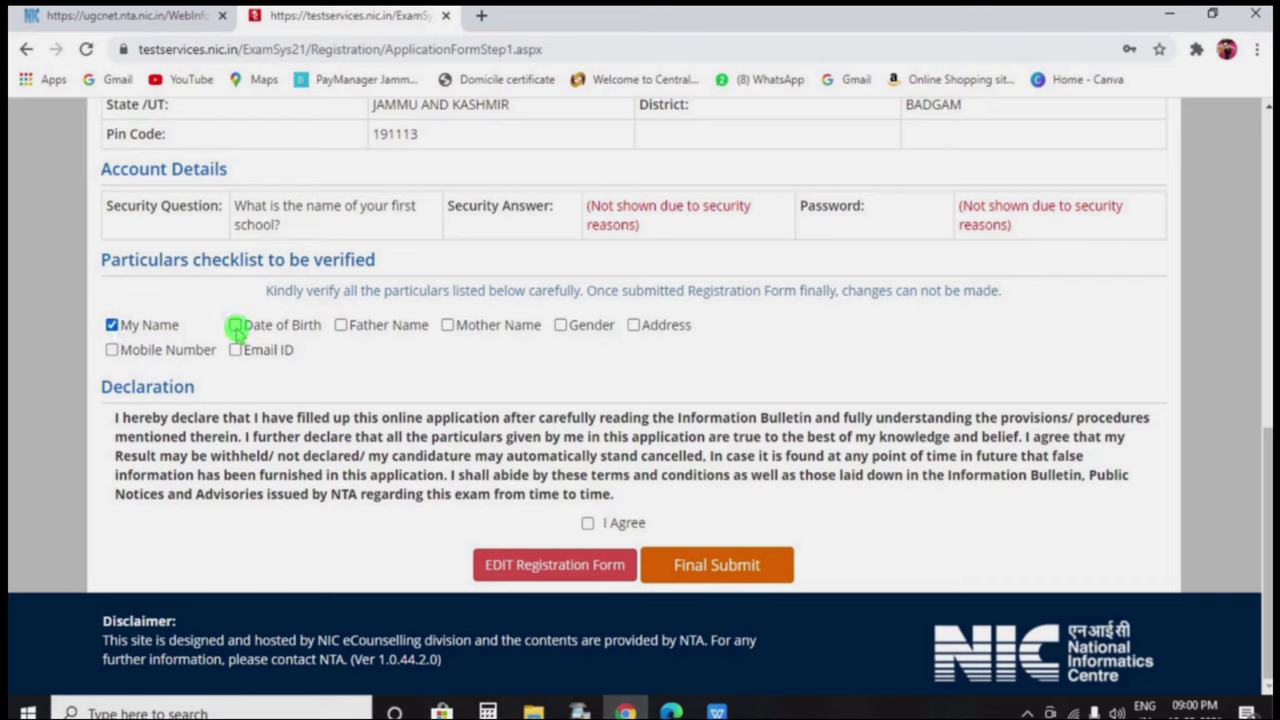
click(340, 327)
click(447, 325)
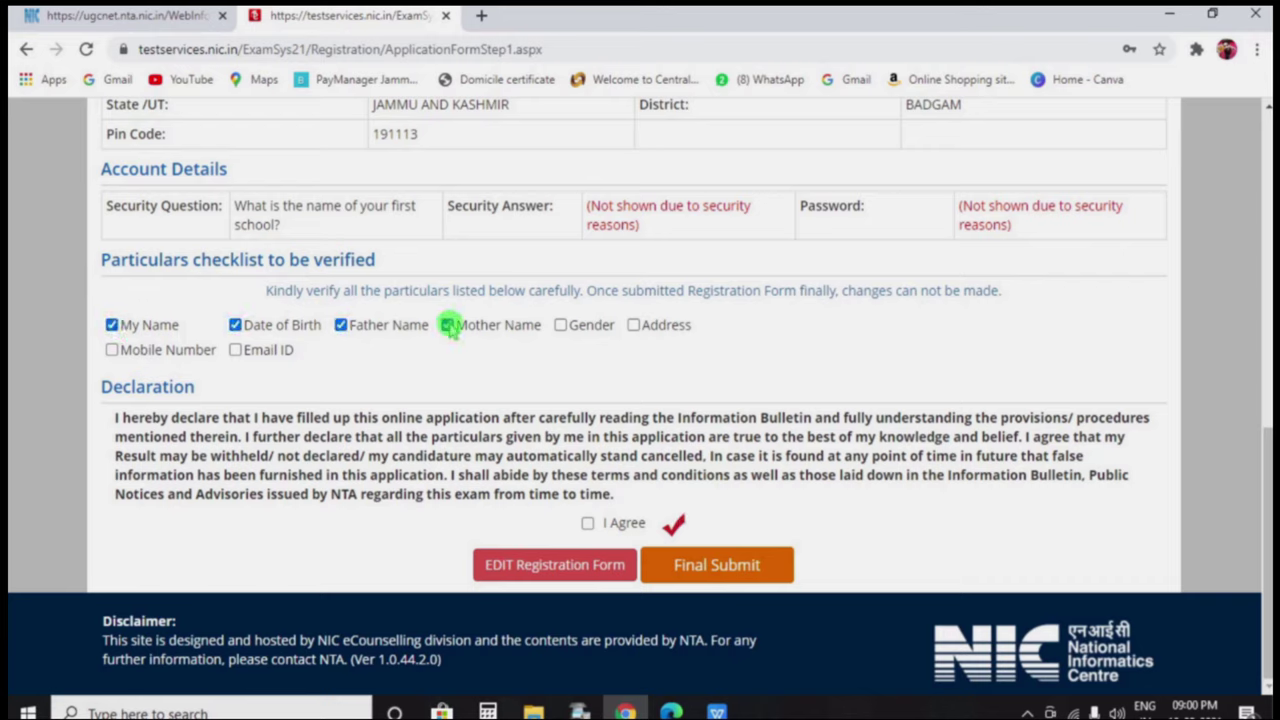
click(561, 326)
click(634, 325)
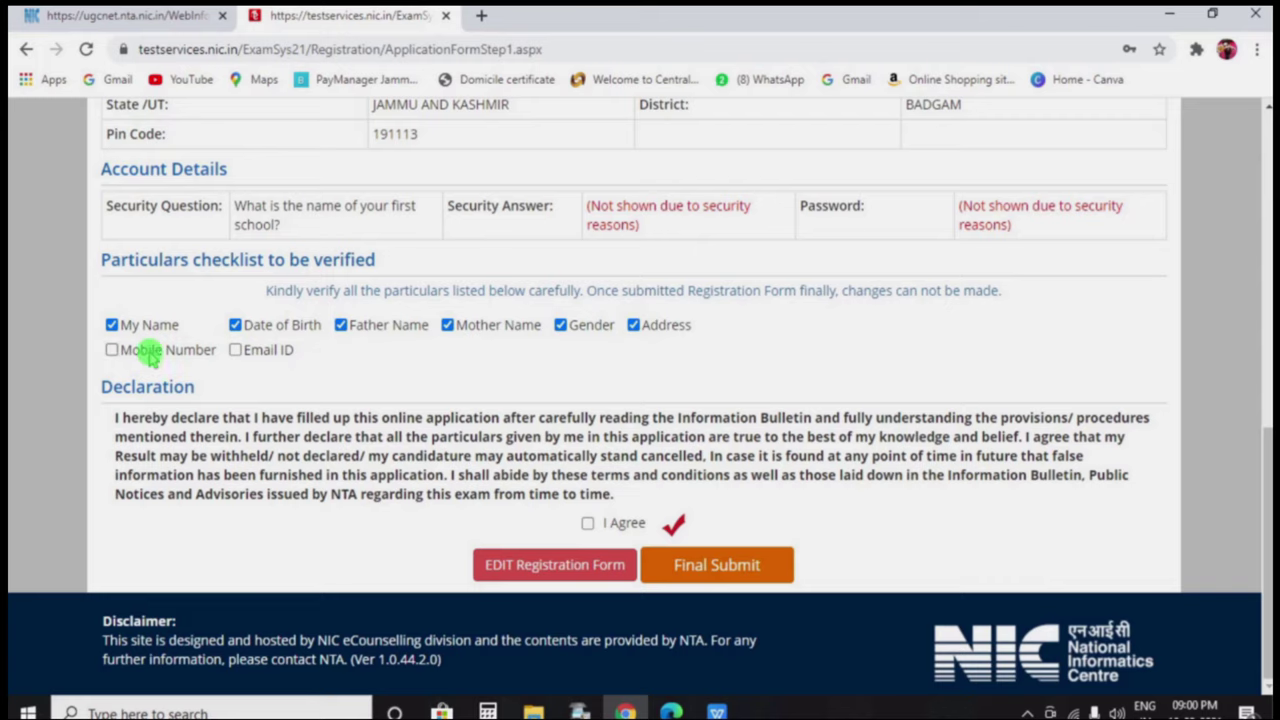
click(112, 350)
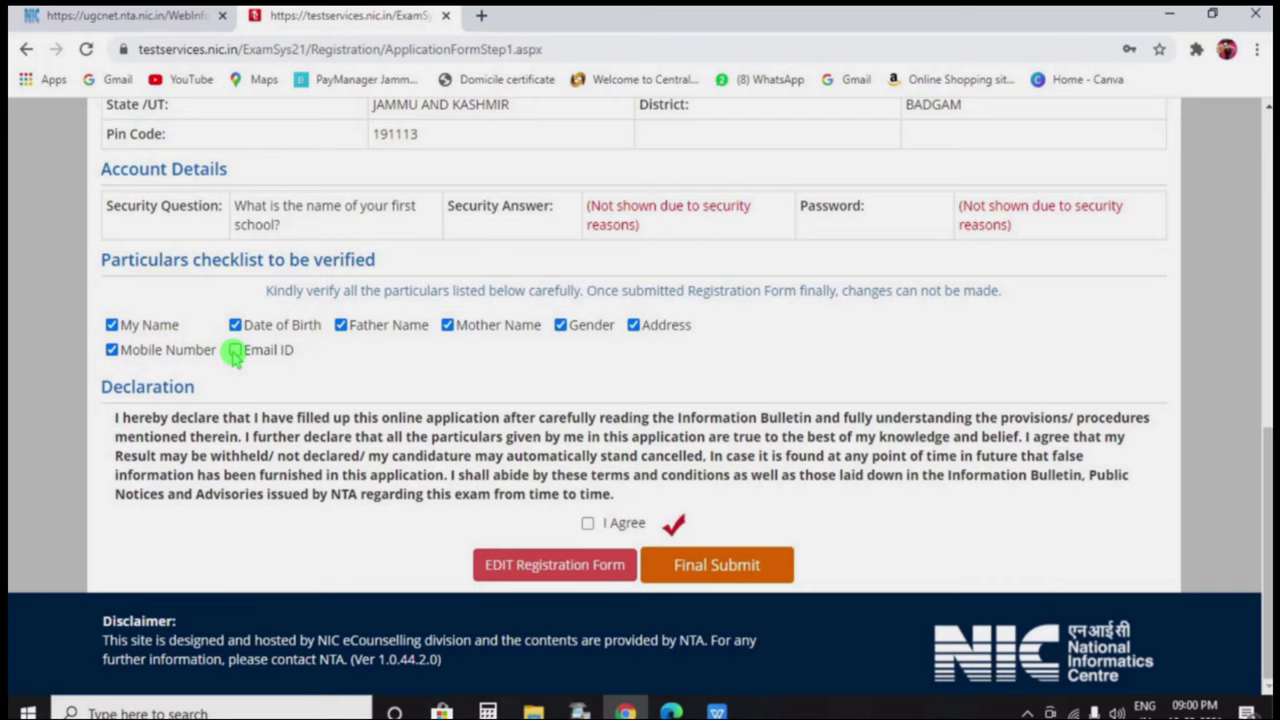
click(234, 351)
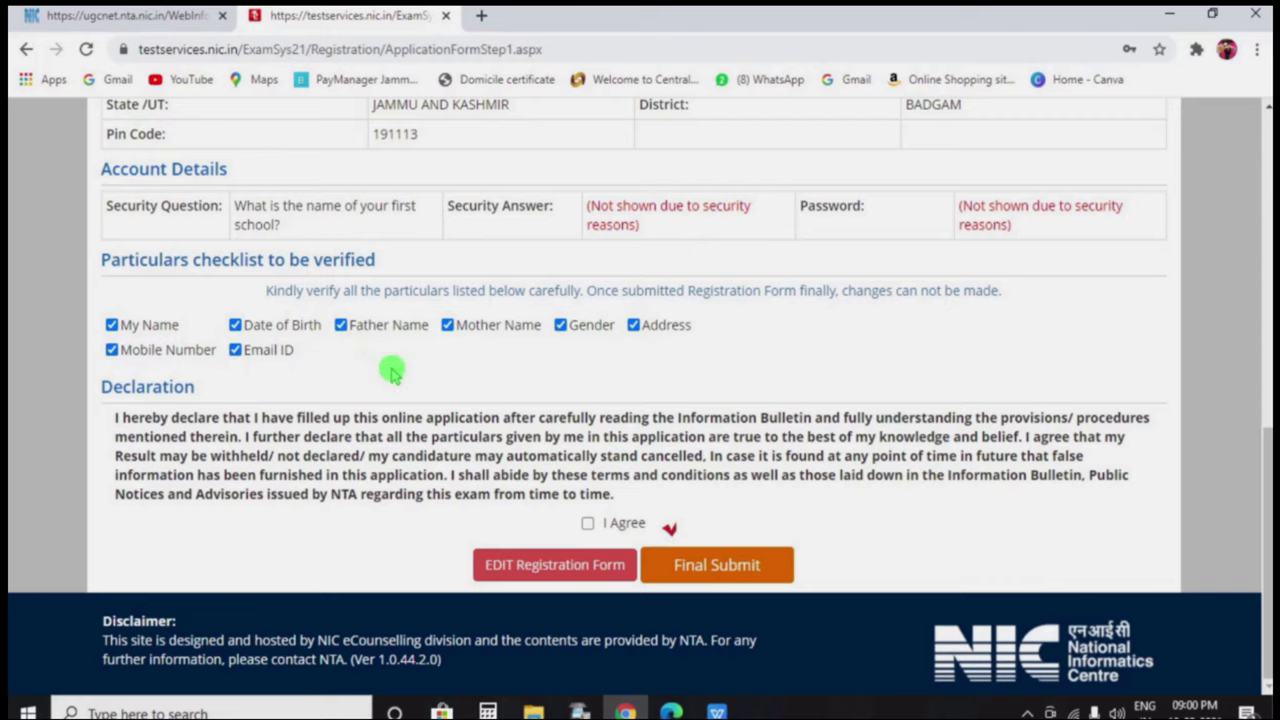
Final-submit the registration form and confirm with Yes
scroll(391, 370, up, 4)
scroll(391, 370, down, 4)
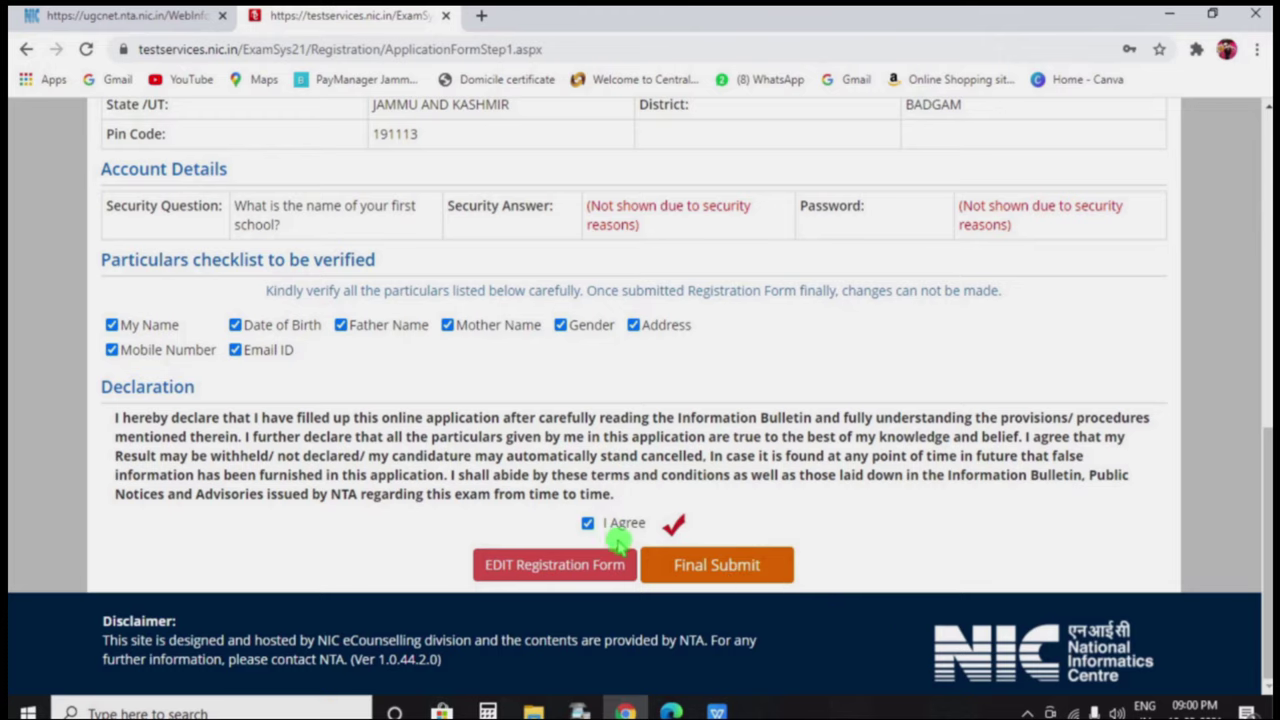
click(688, 572)
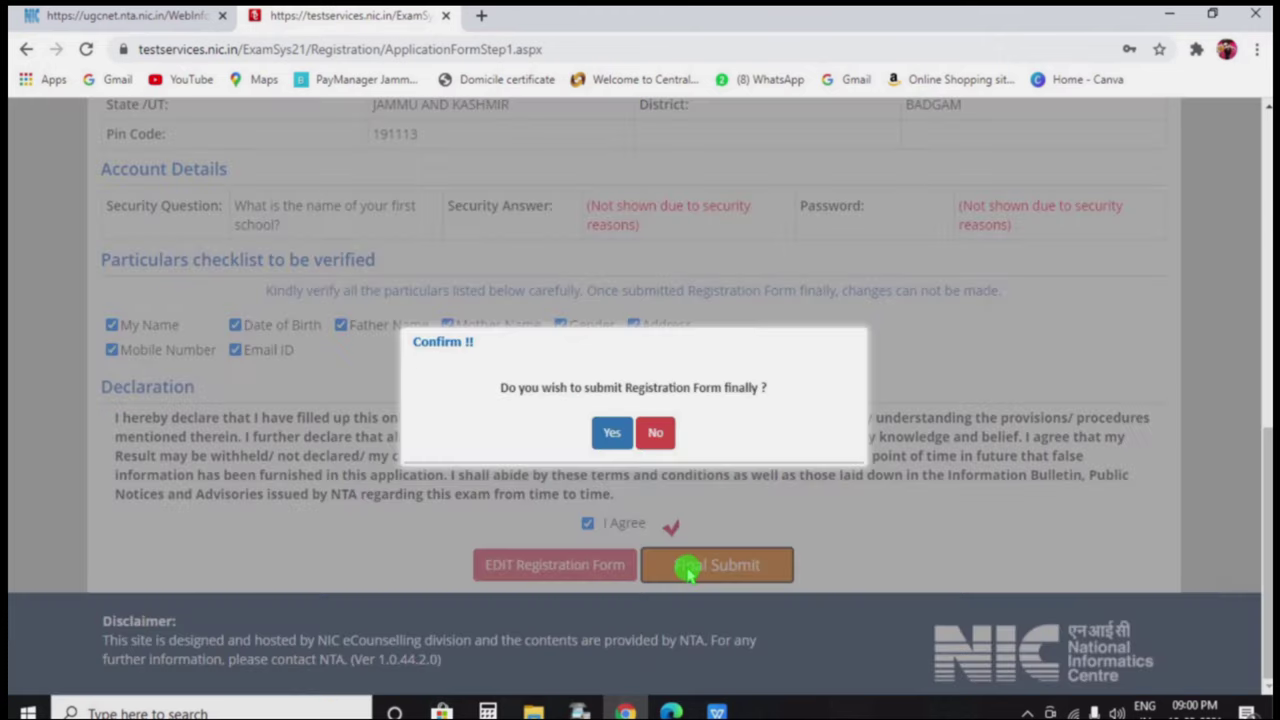
click(613, 440)
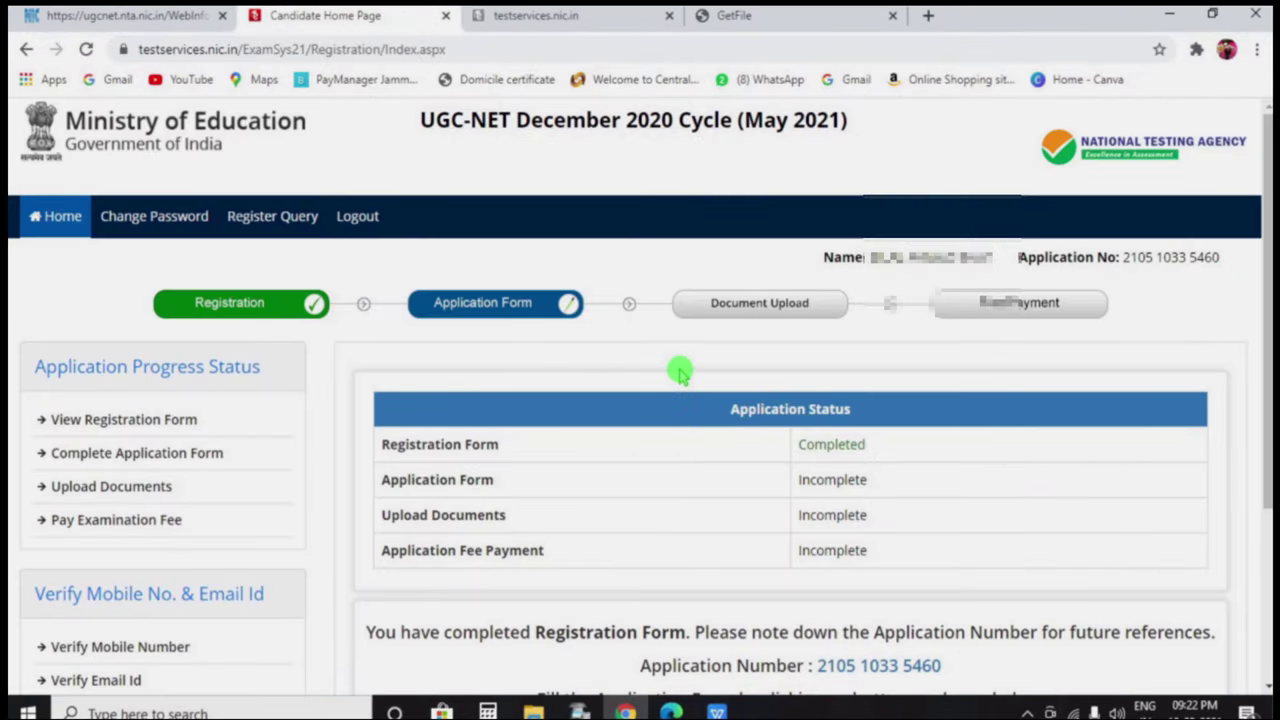
Verify the email ID with the security pin and emailed OTP, then accept Chrome's password update
scroll(679, 376, down, 1)
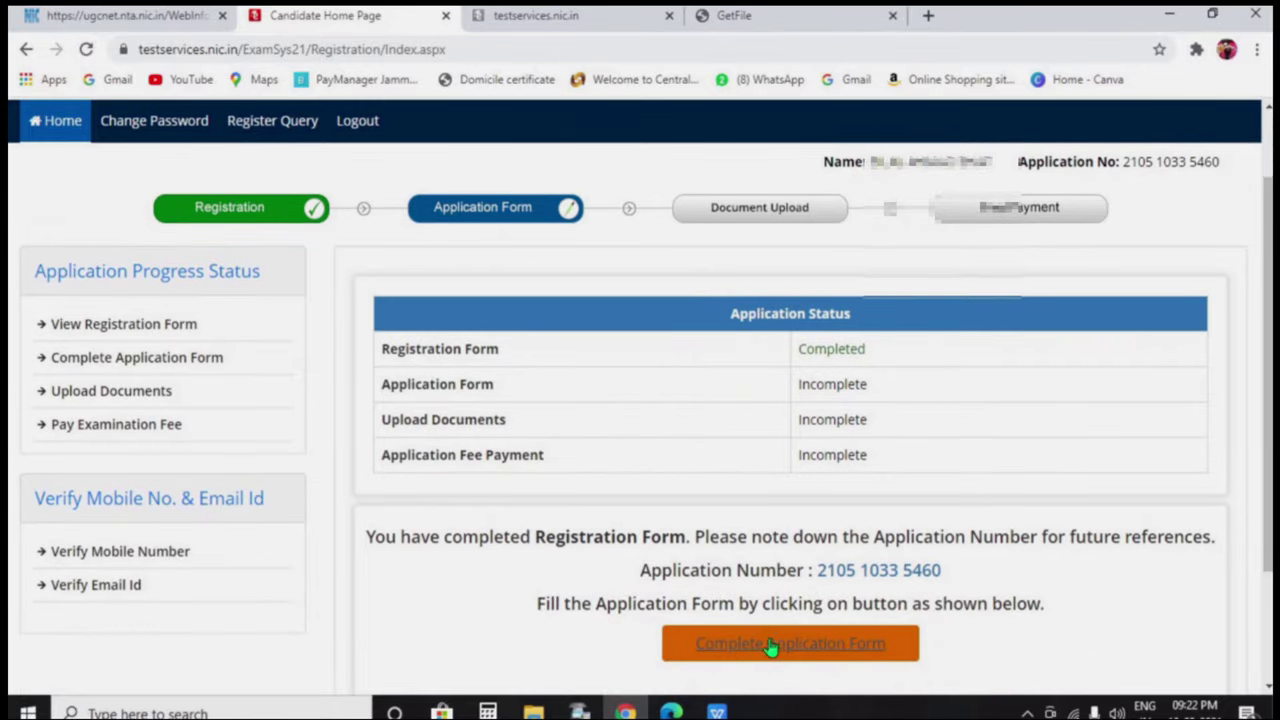
click(196, 588)
click(473, 387)
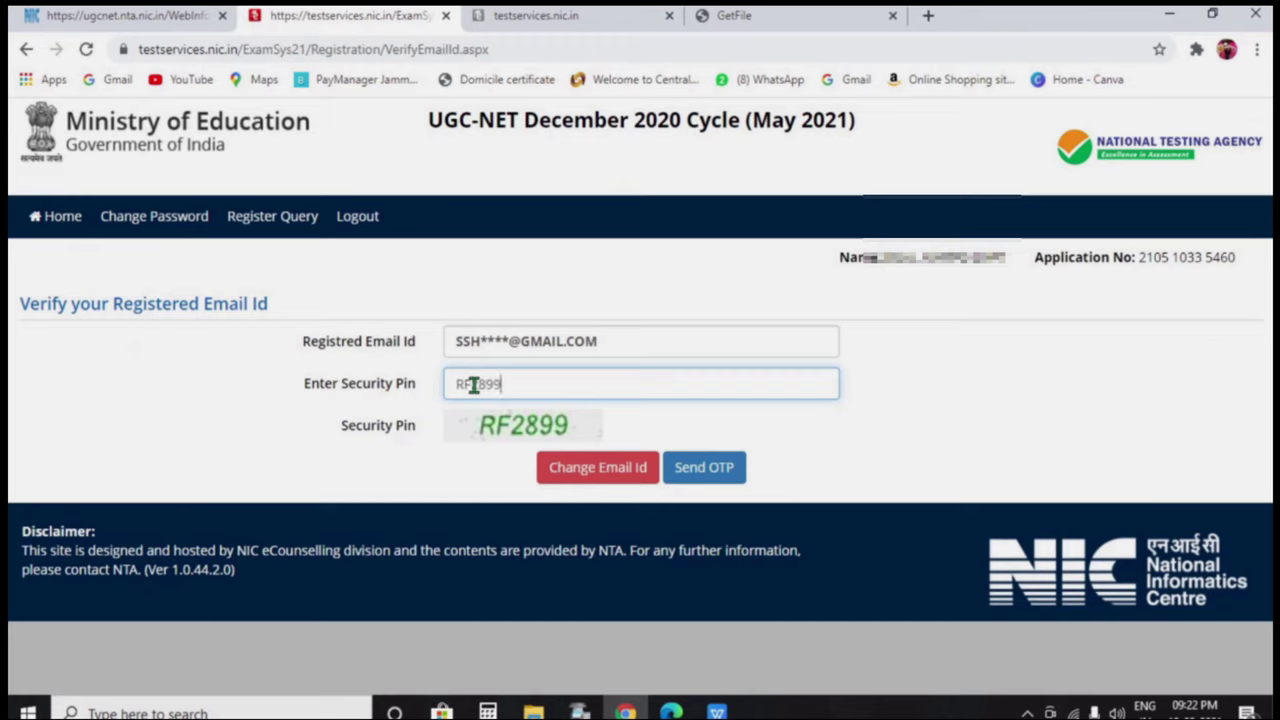
click(690, 478)
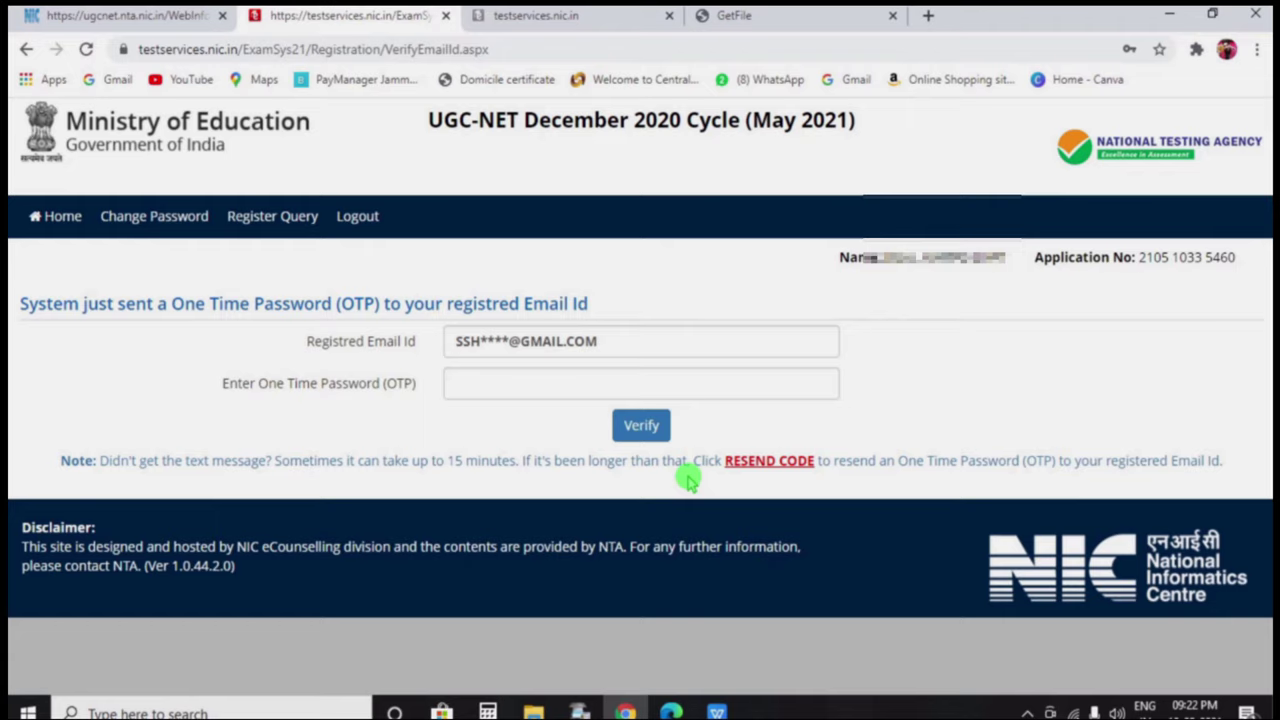
click(578, 390)
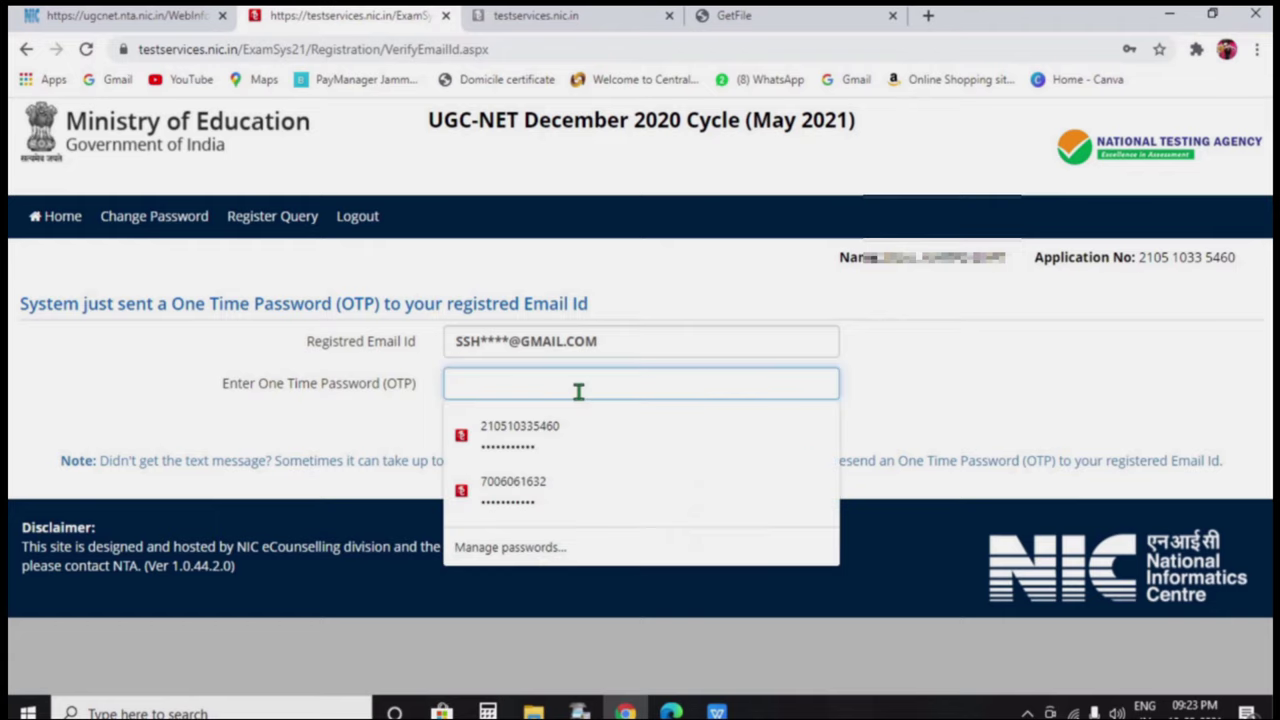
text(••)
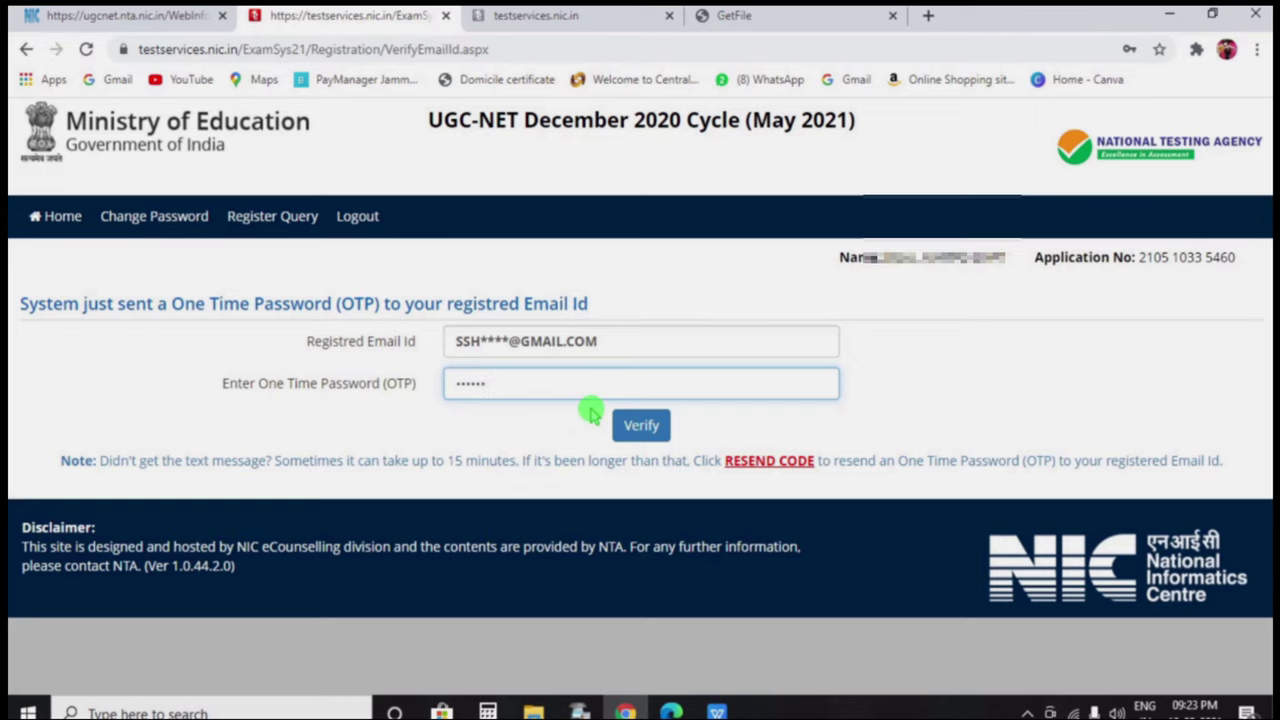
click(630, 428)
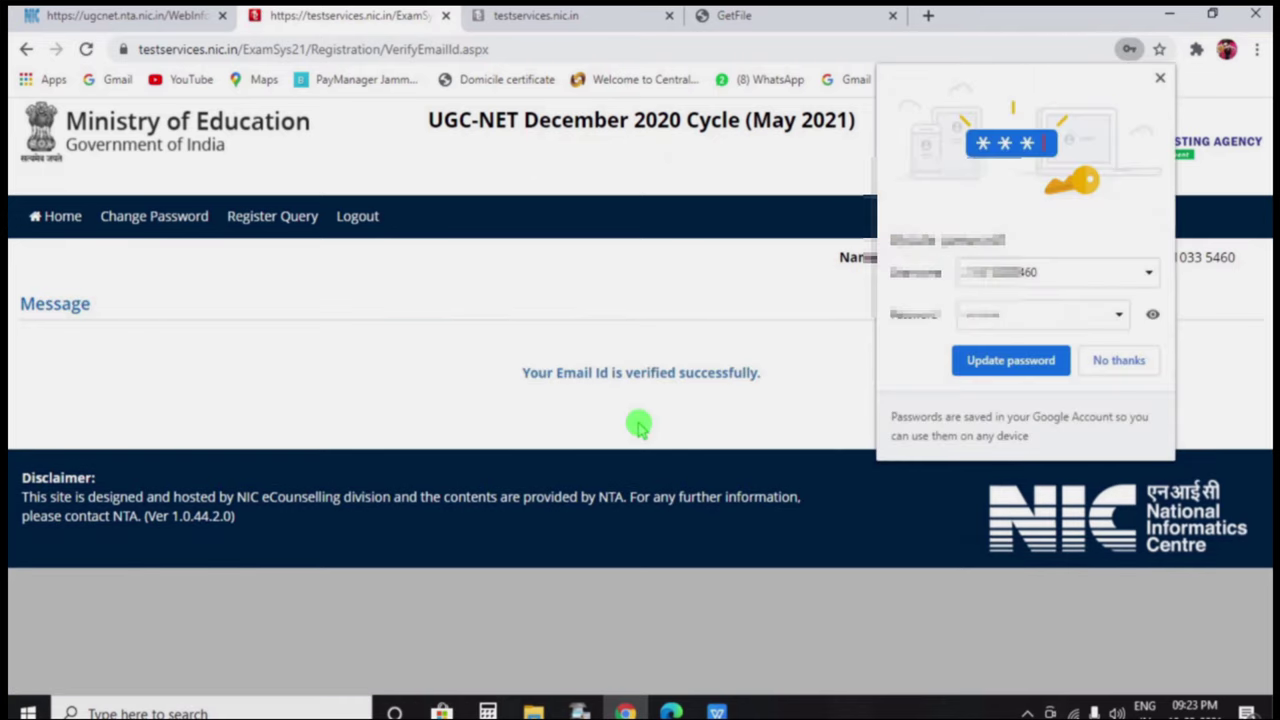
click(1008, 366)
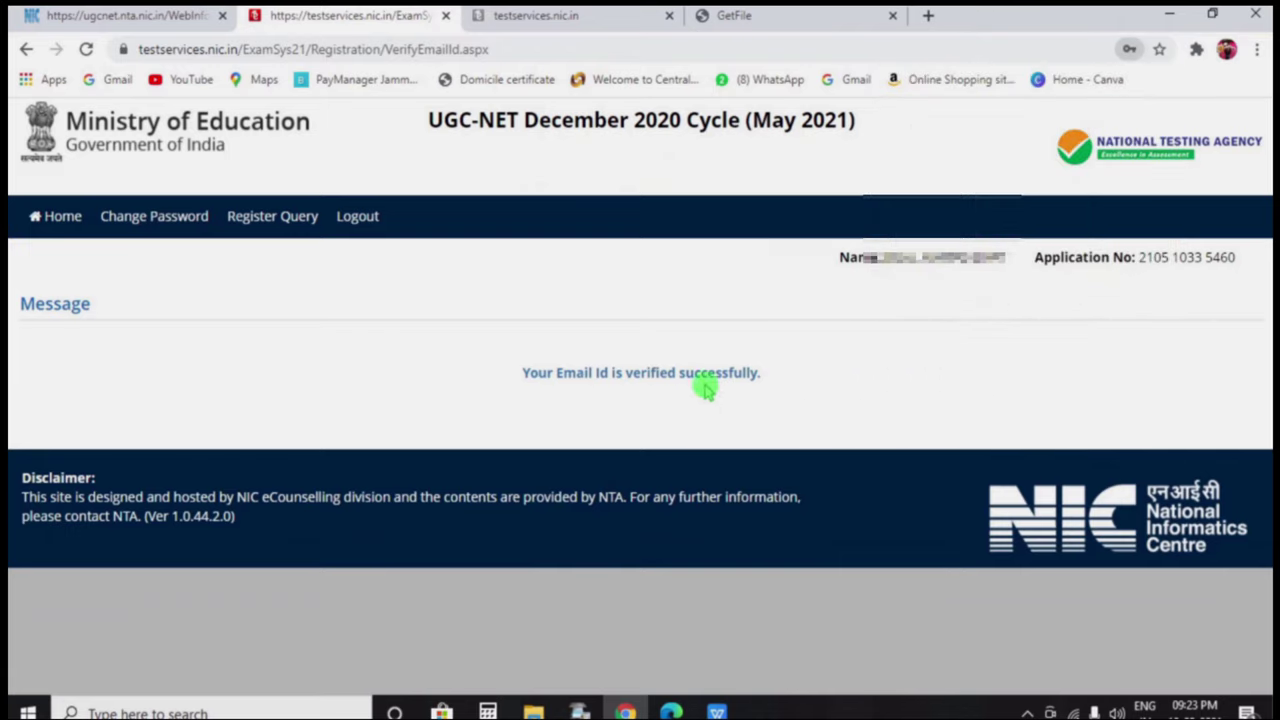
Return to the candidate home page and open the application form
click(82, 228)
scroll(820, 490, down, 3)
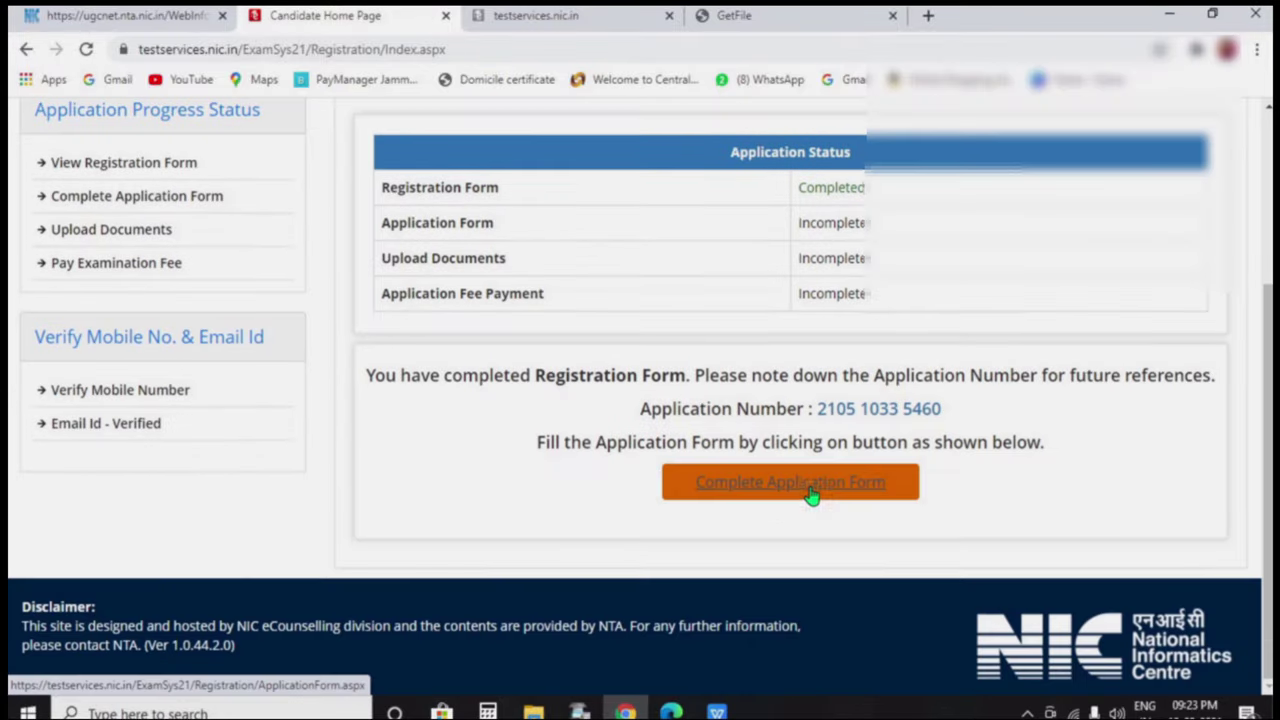
click(820, 488)
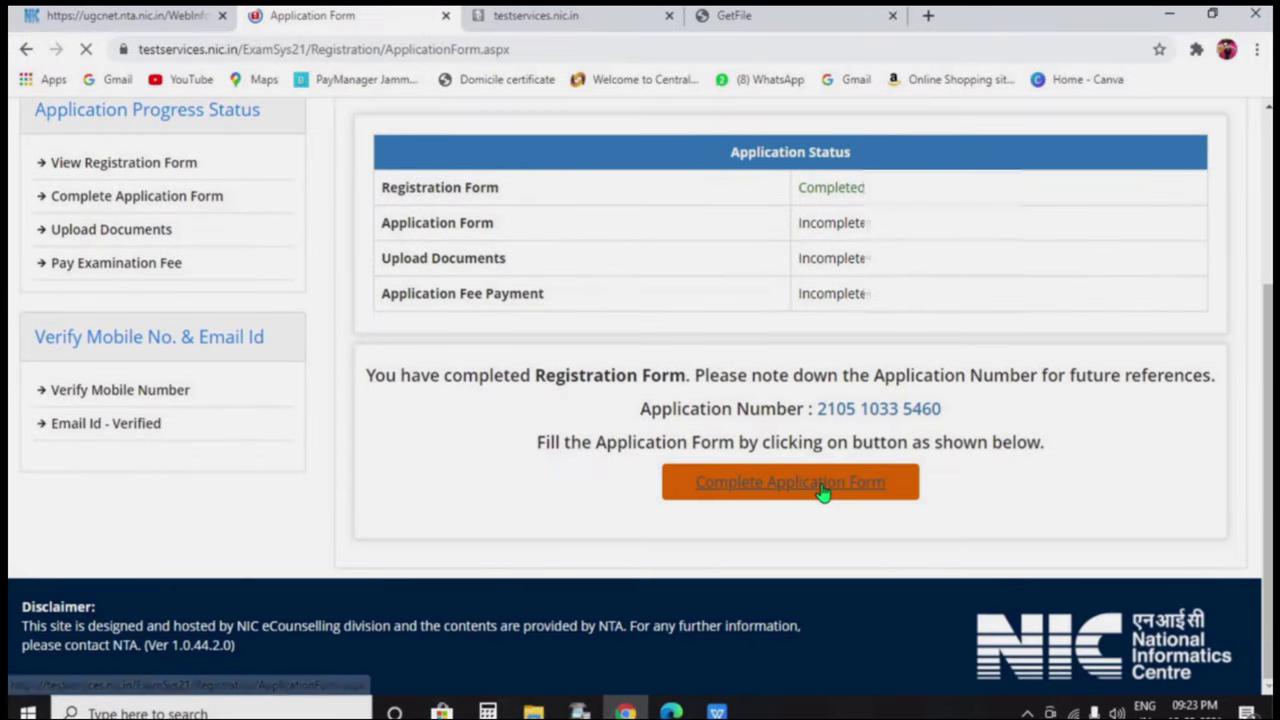
scroll(718, 420, down, 2)
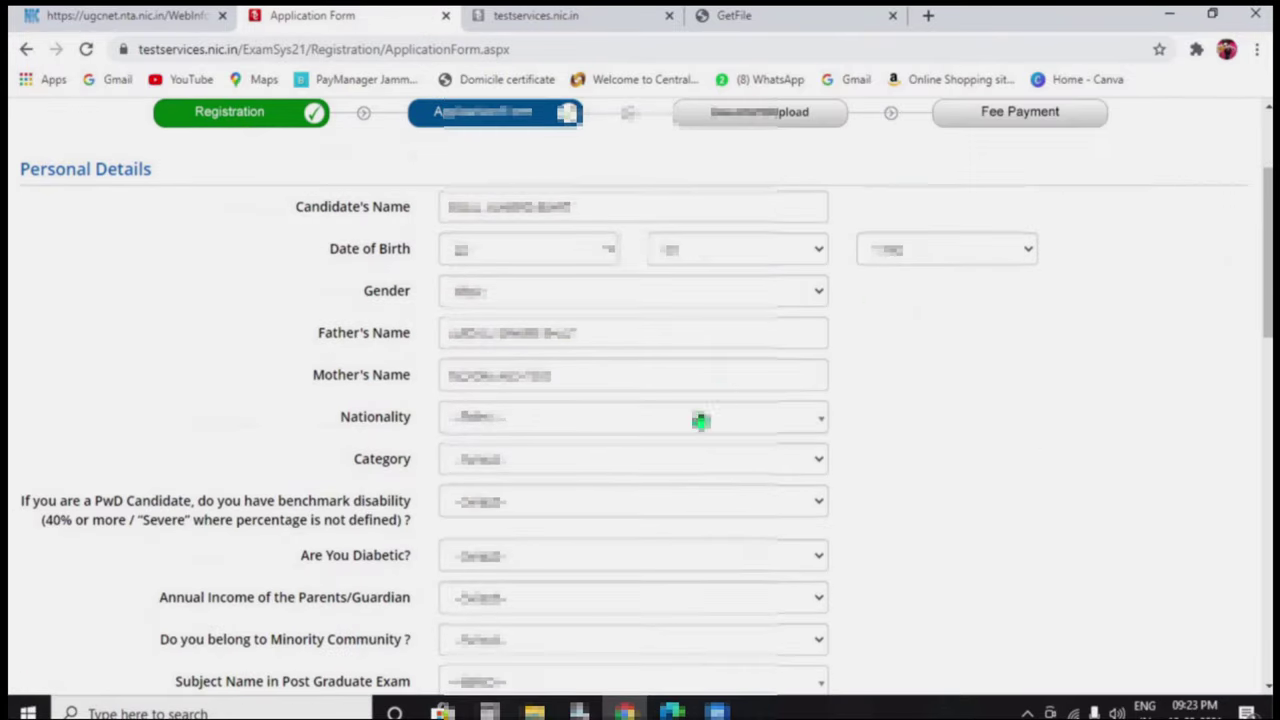
Set nationality to Indian and answer the category and PwD benchmark disability questions
click(644, 420)
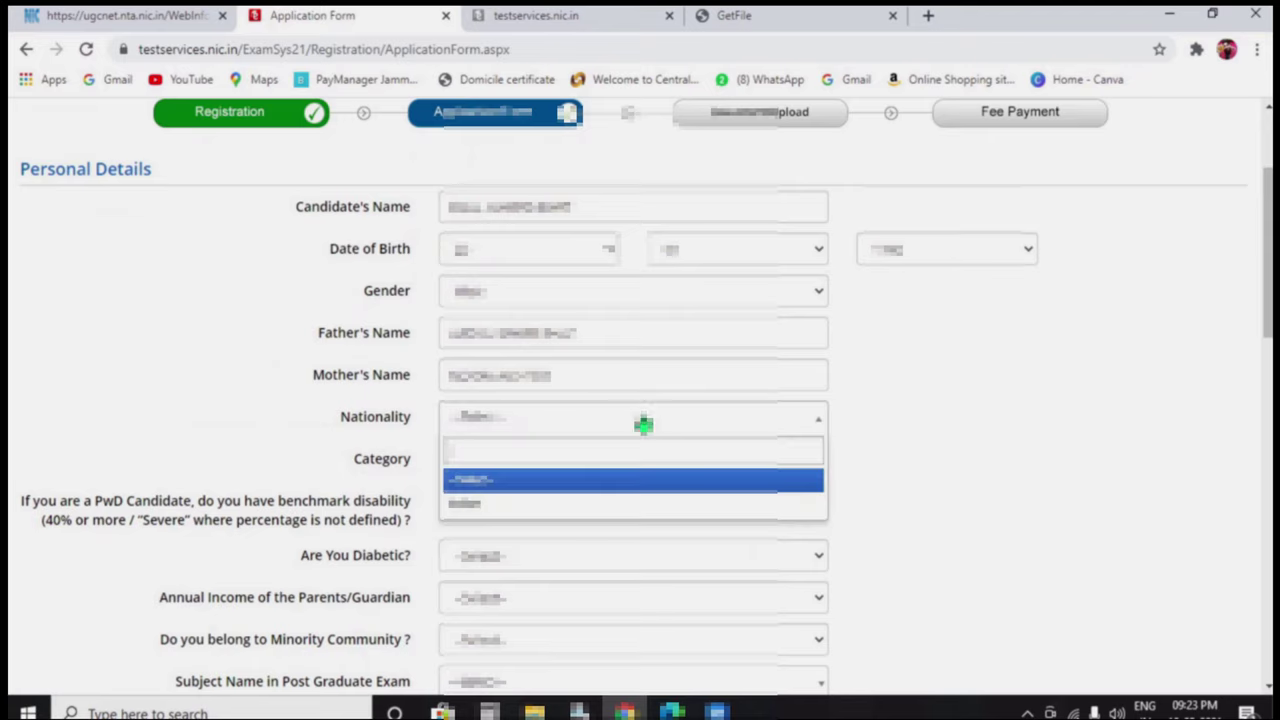
click(607, 505)
click(612, 462)
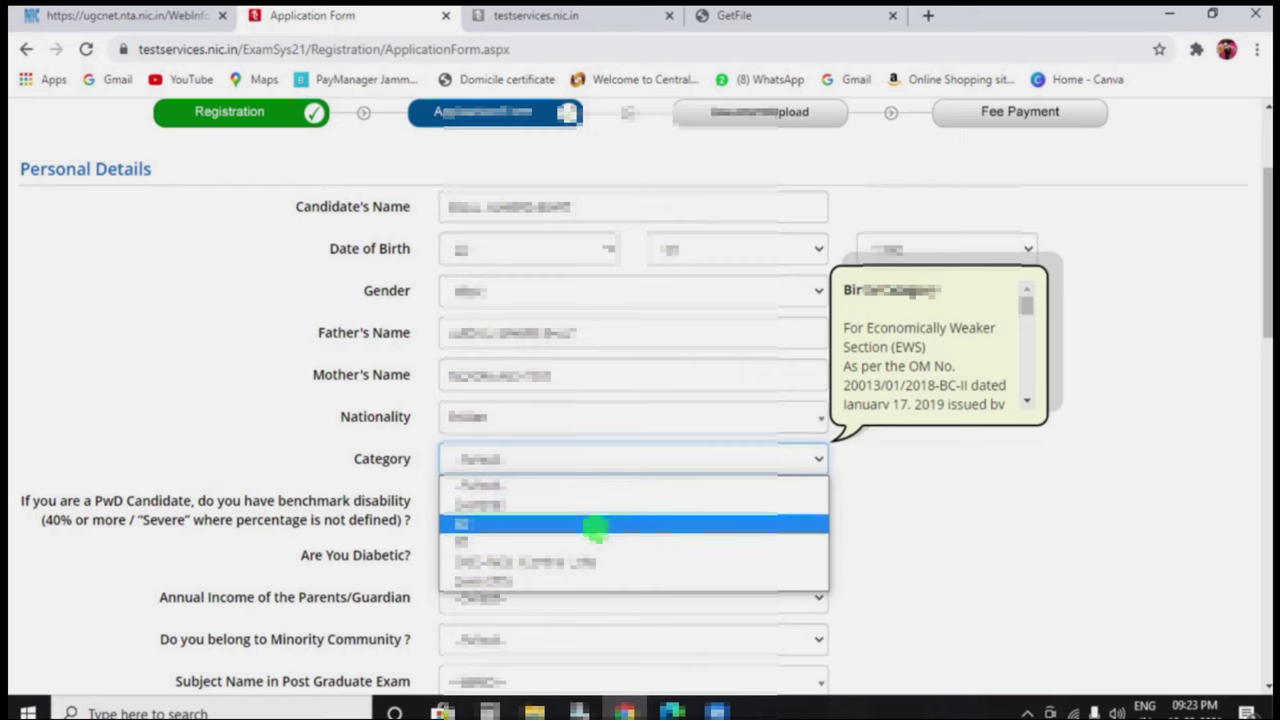
click(603, 506)
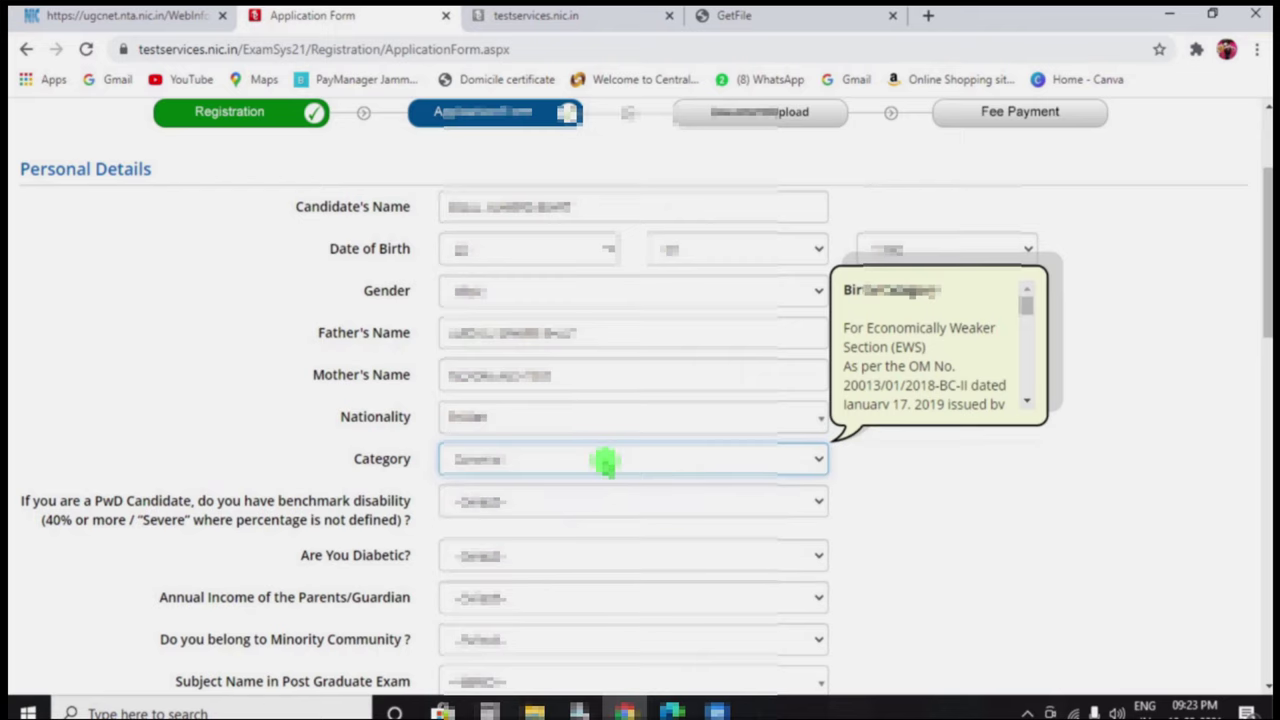
scroll(606, 470, down, 1)
click(601, 405)
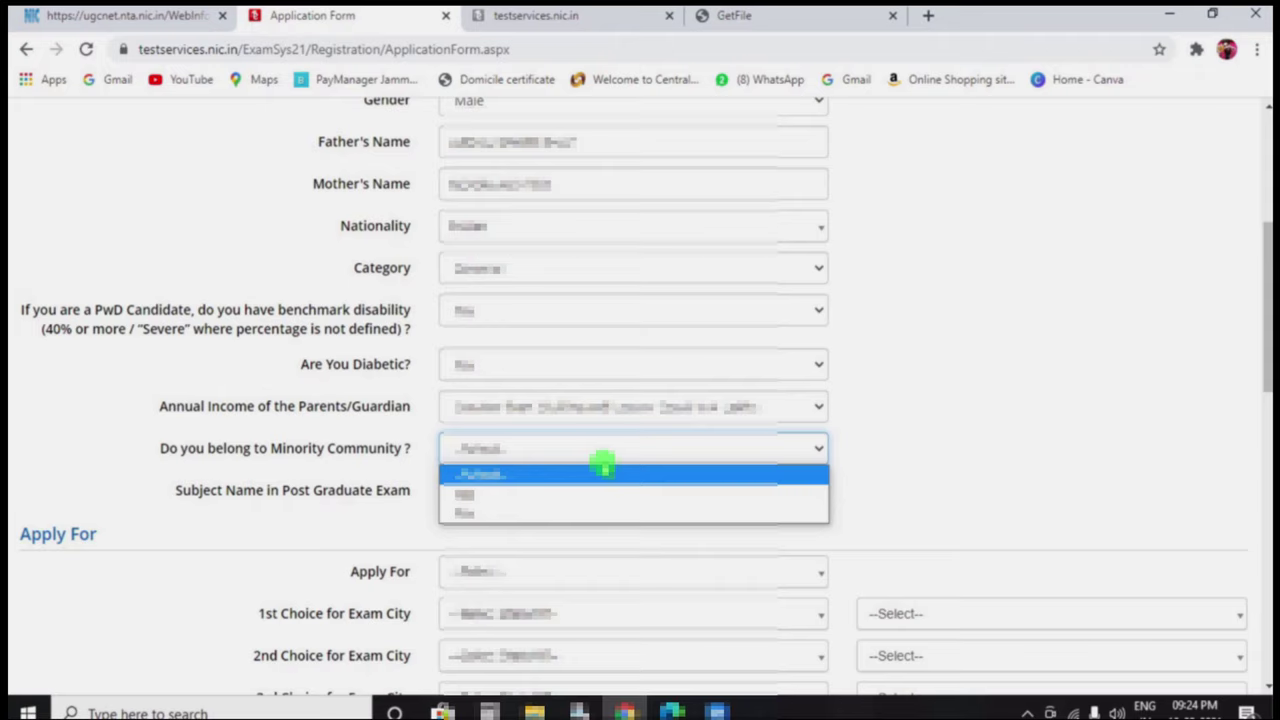
click(603, 468)
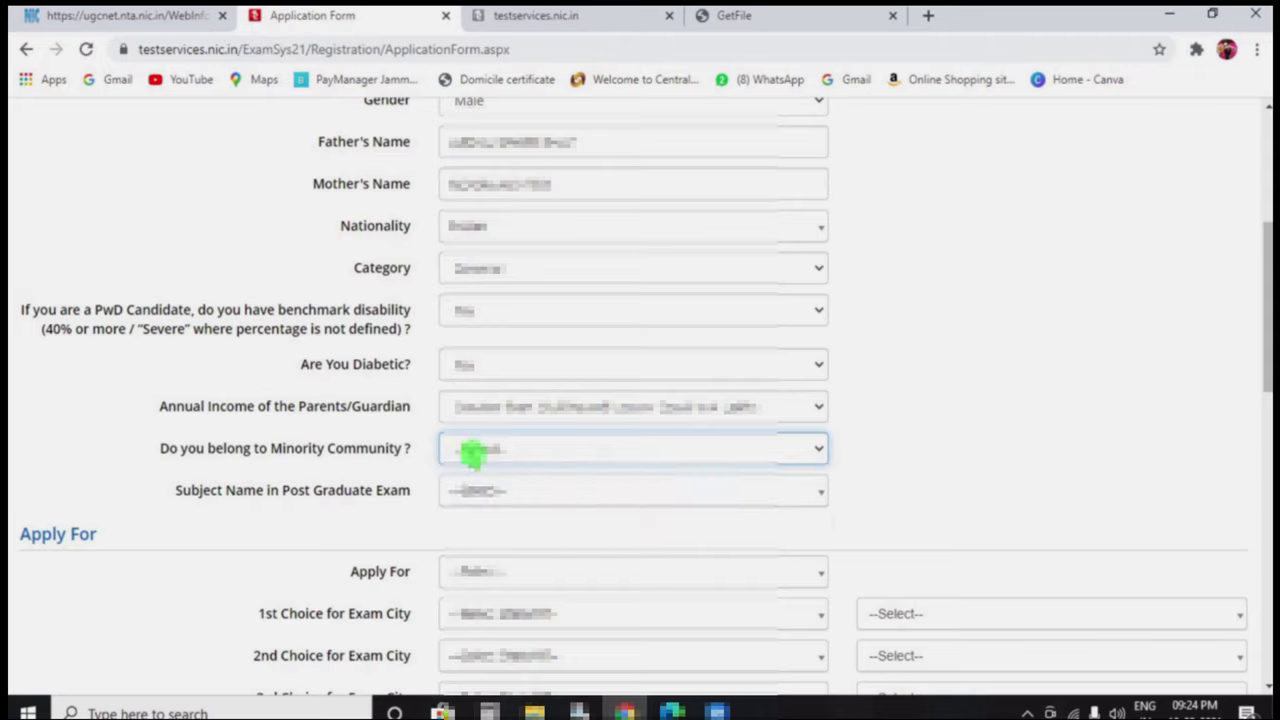
Mark the candidate as belonging to a minority community, naming Muslim as the community
click(479, 450)
click(476, 492)
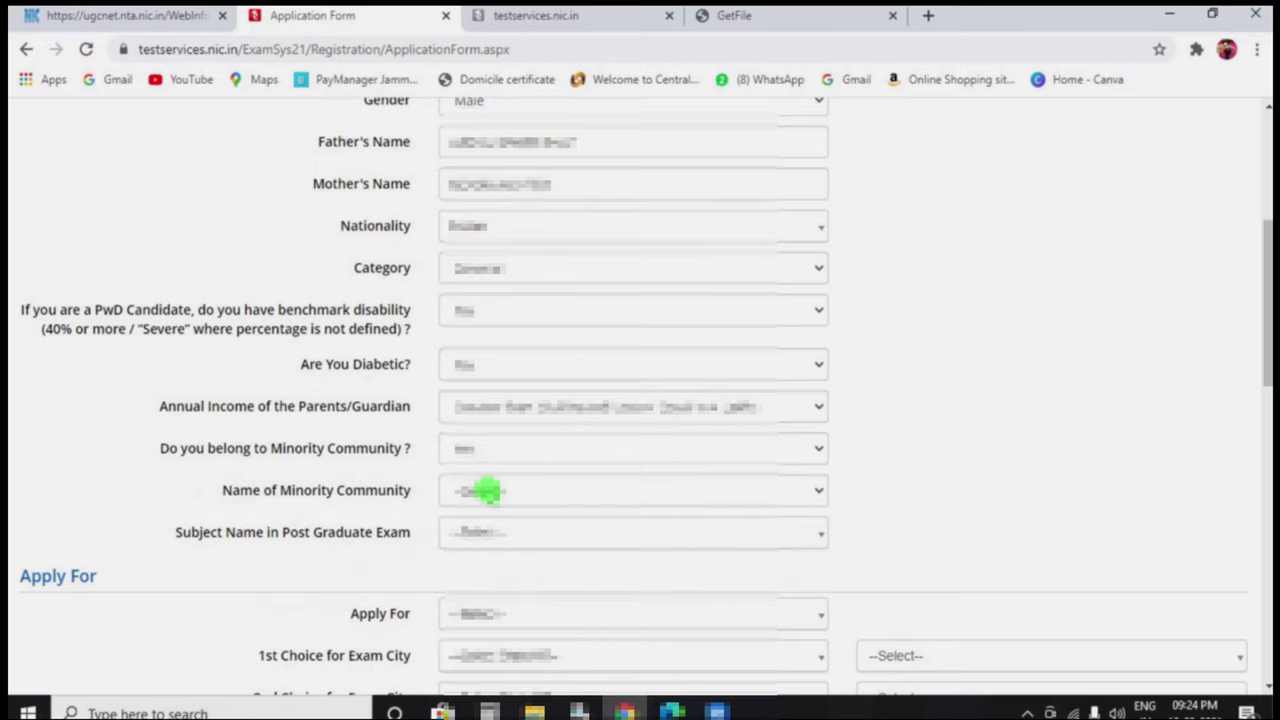
scroll(484, 490, down, 1)
click(499, 393)
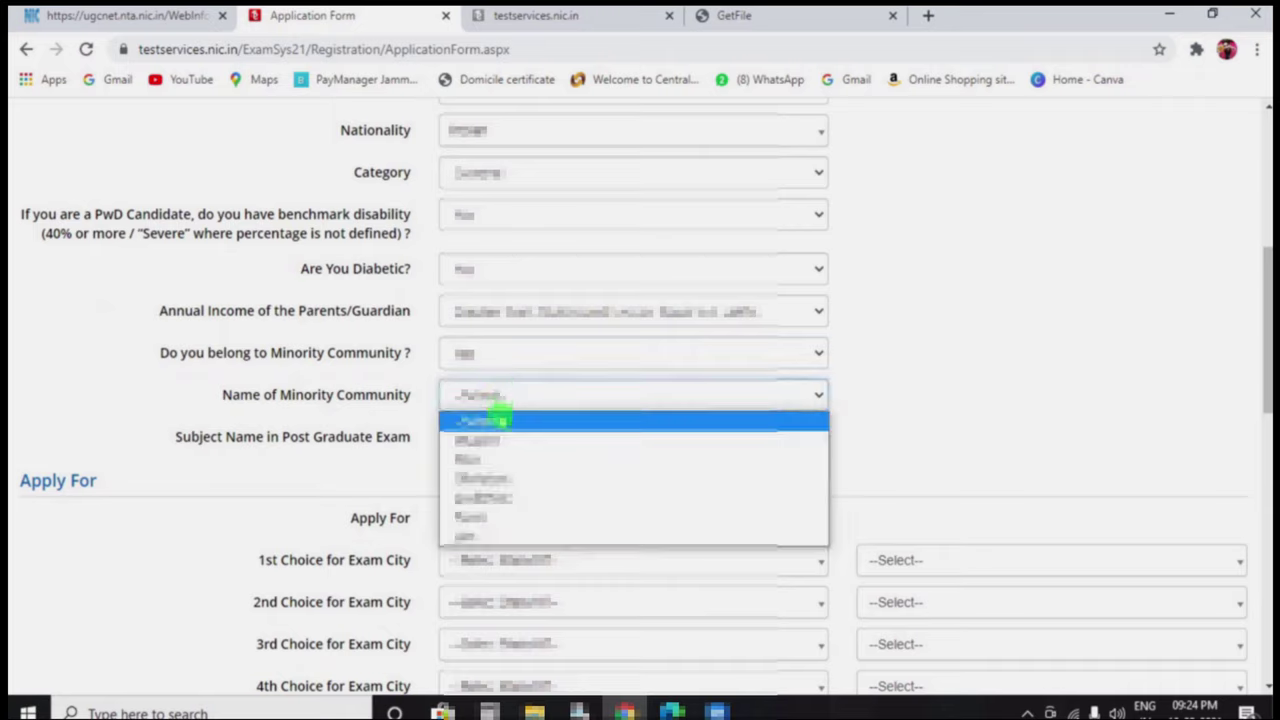
click(500, 440)
key(Tab)
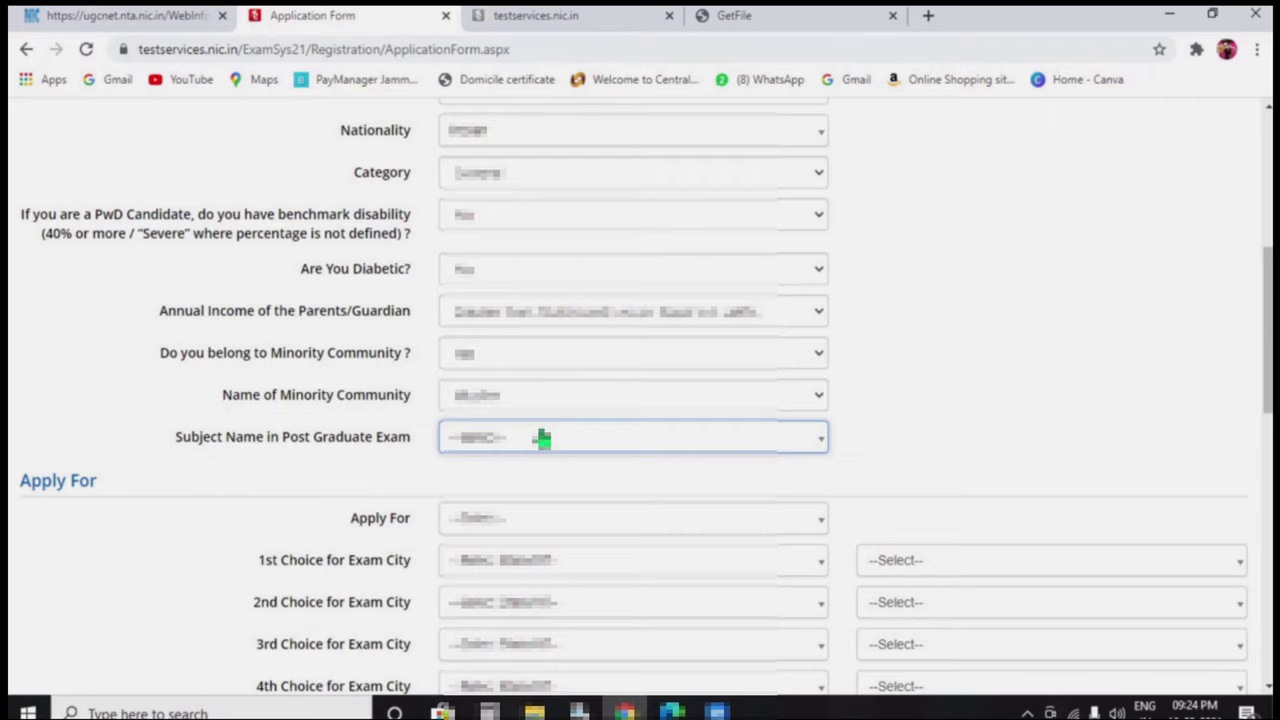
click(541, 438)
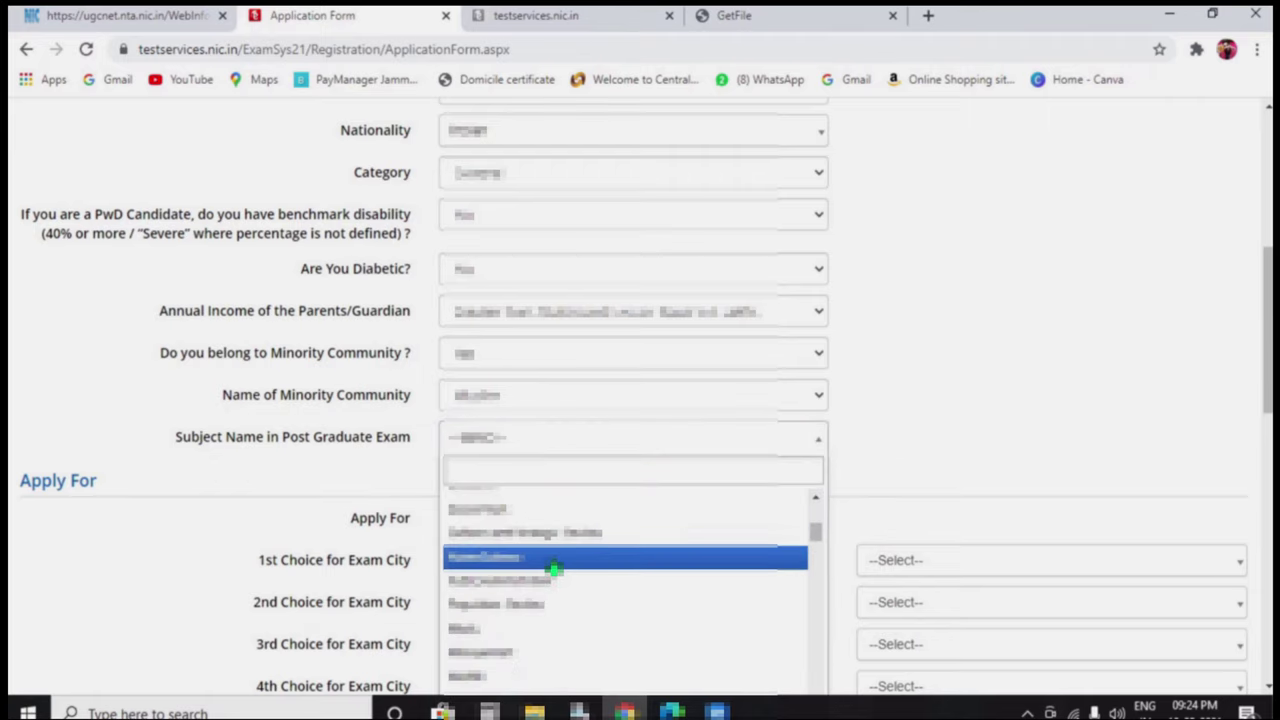
scroll(553, 567, down, 6)
Choose Public Administration as PG subject, apply for ASSISTANT PROFESSOR, and pick Public Administration for NET
click(597, 235)
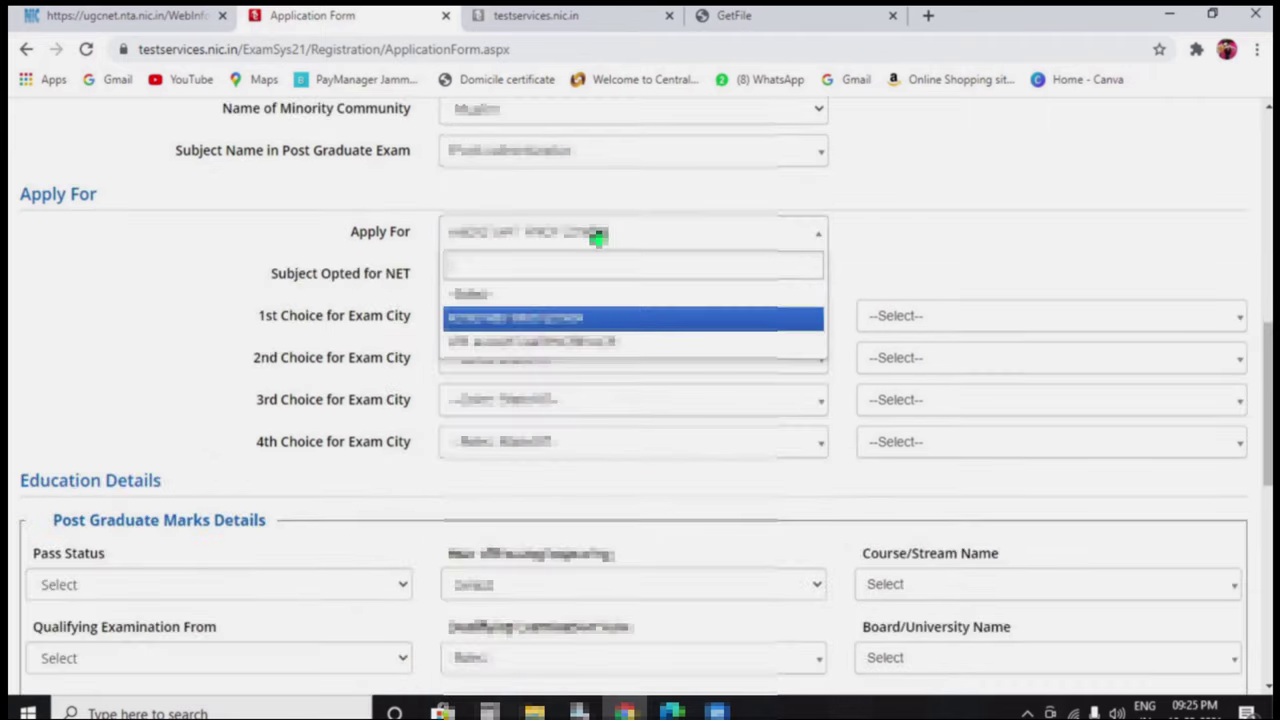
click(586, 317)
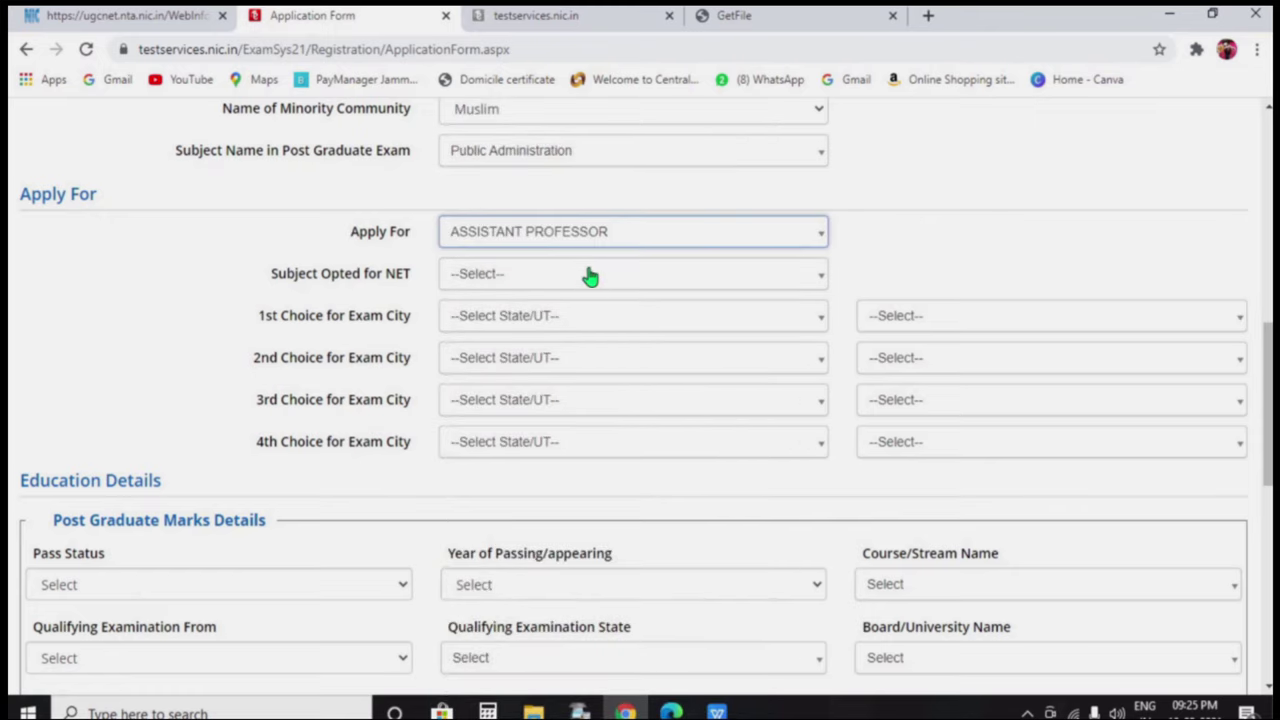
click(590, 277)
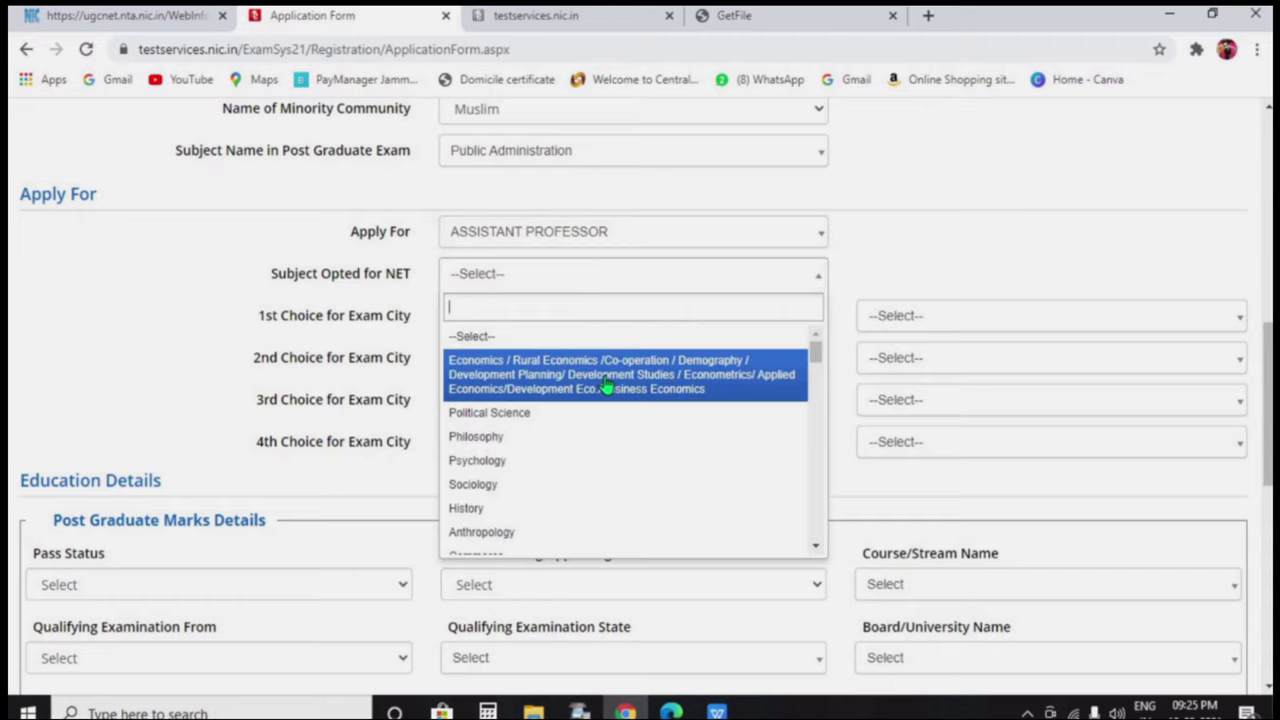
scroll(608, 435, down, 1)
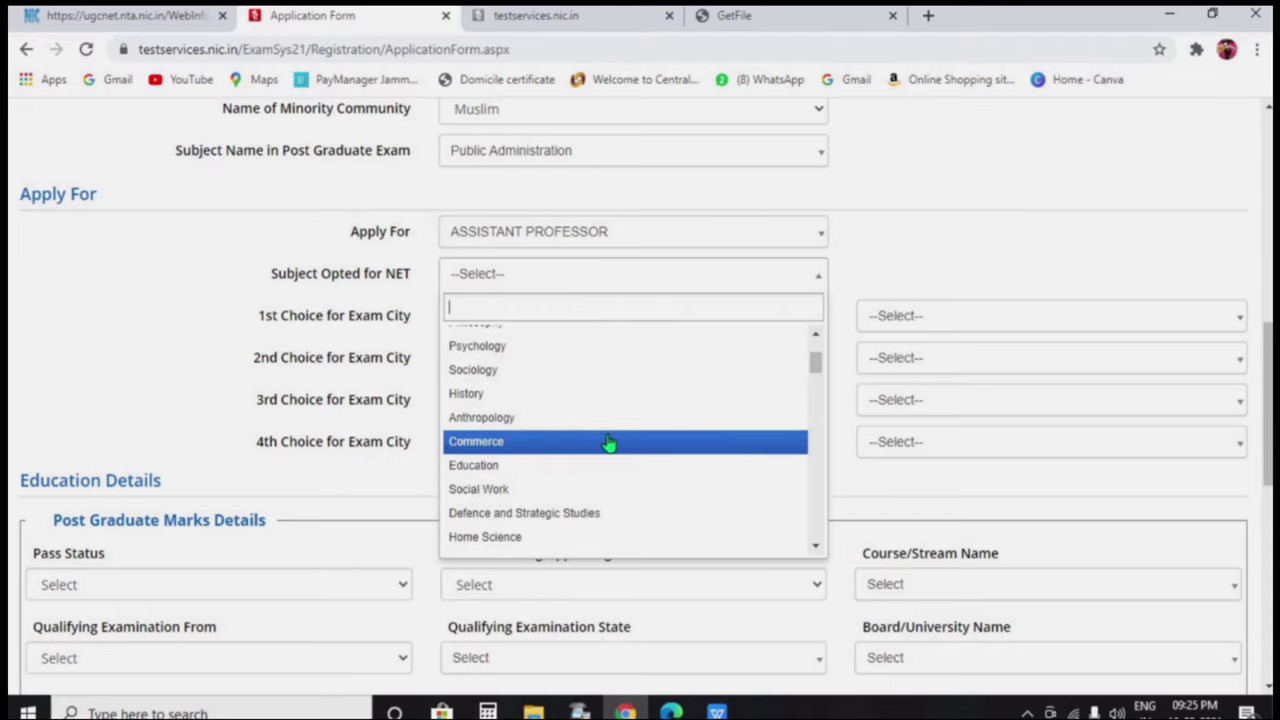
click(608, 441)
click(597, 318)
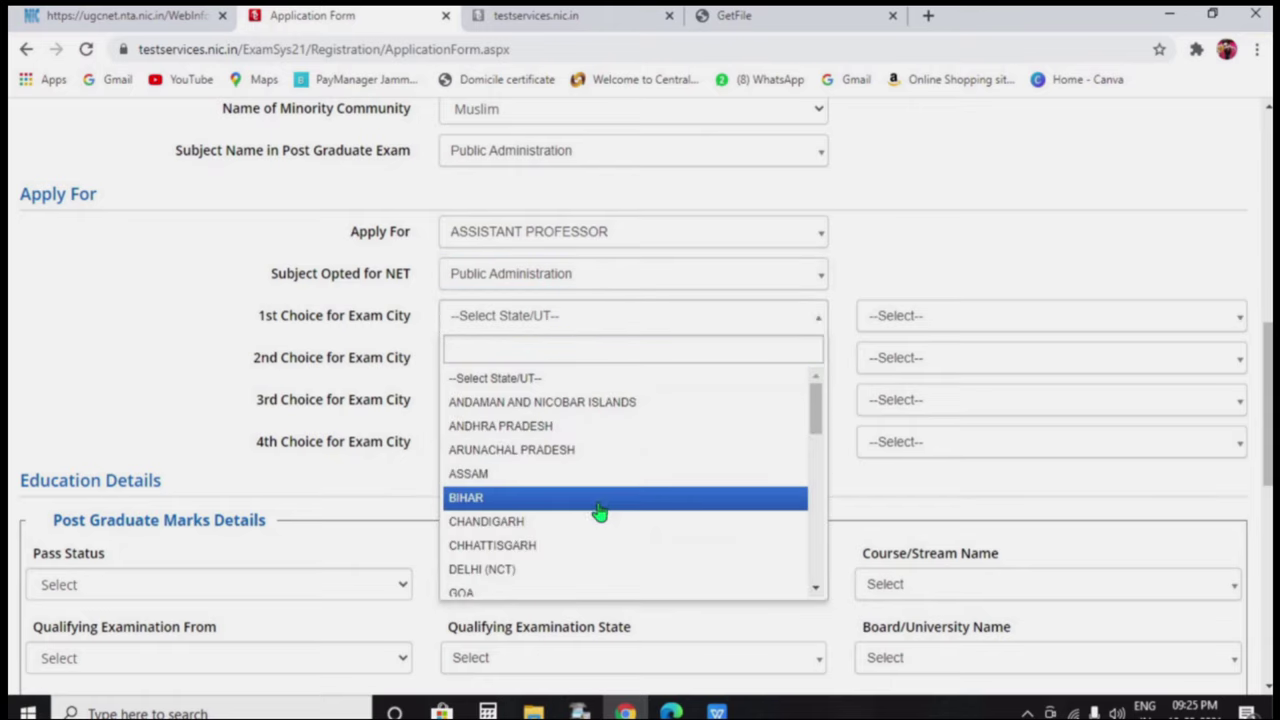
Set the first two exam city choices in Jammu and Kashmir to Srinagar and Jammu
scroll(600, 500, down, 3)
scroll(601, 476, up, 1)
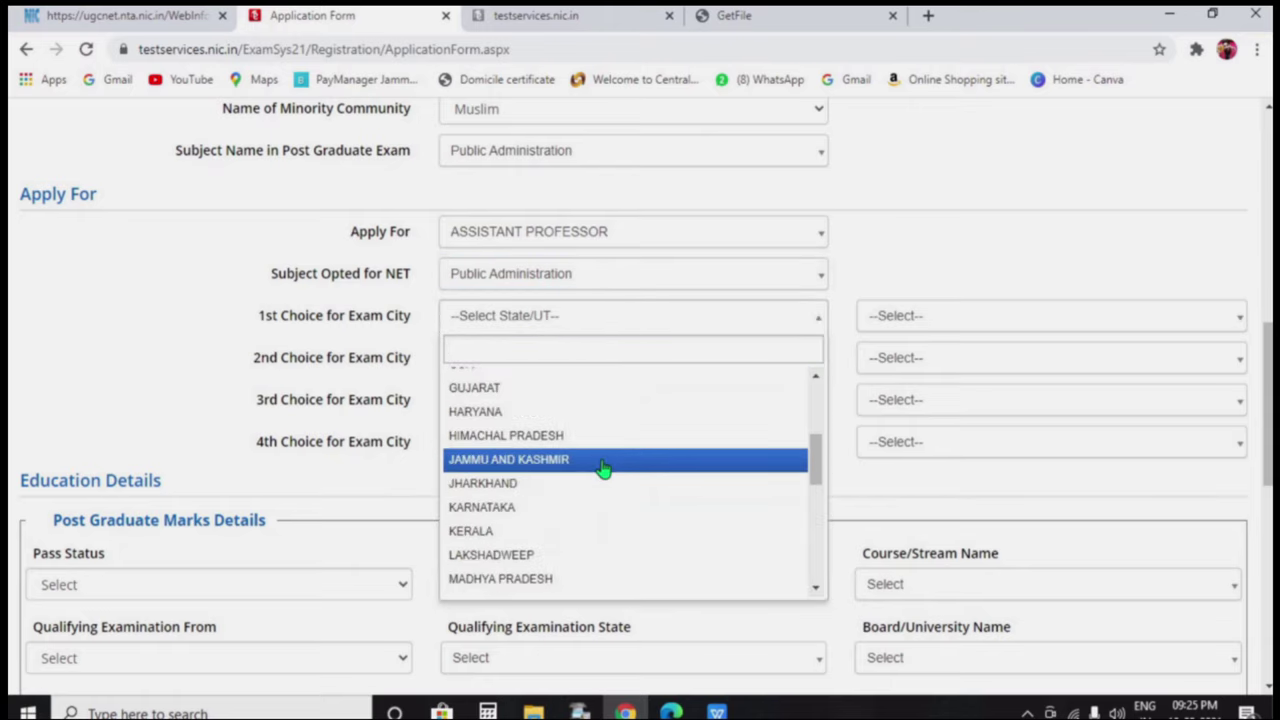
click(603, 462)
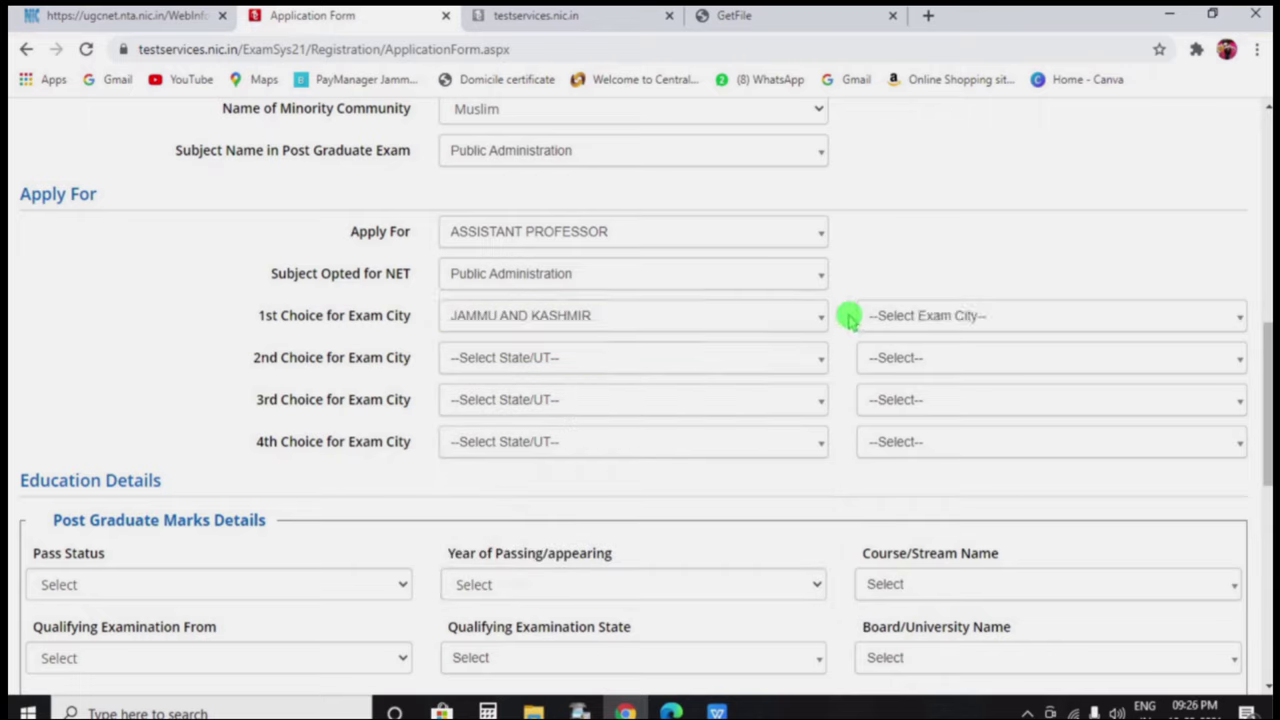
click(910, 320)
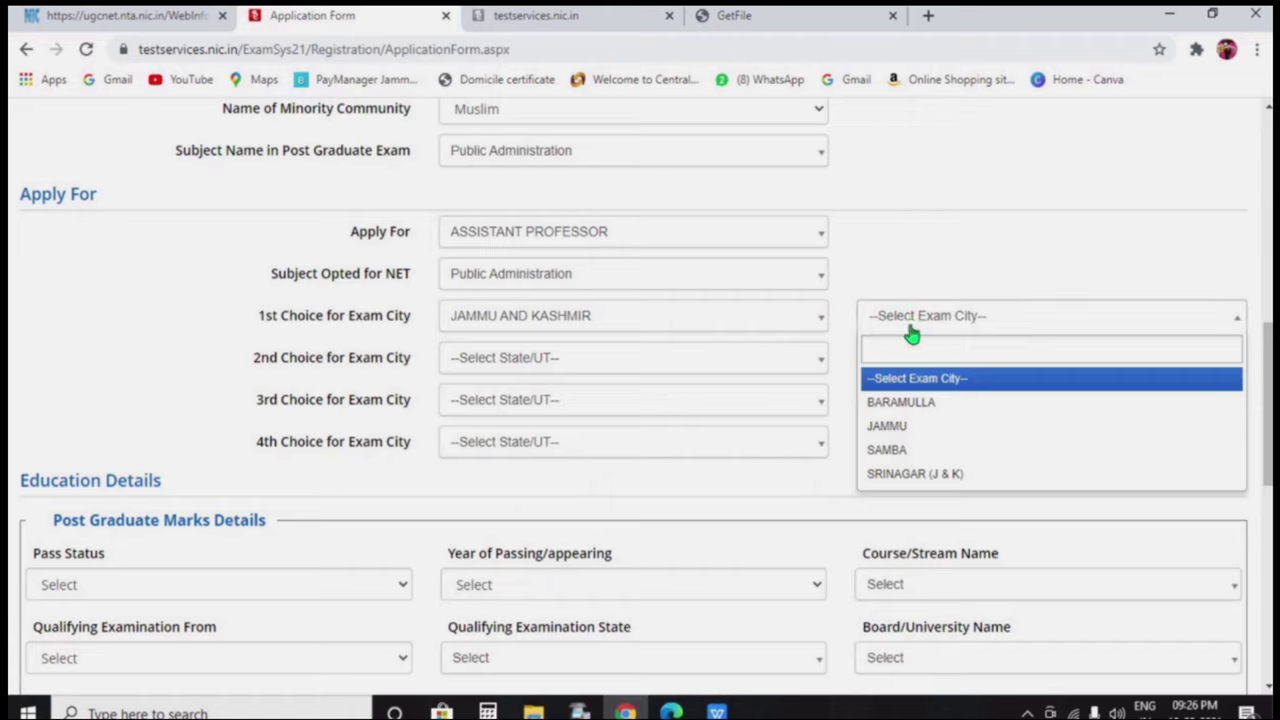
click(912, 473)
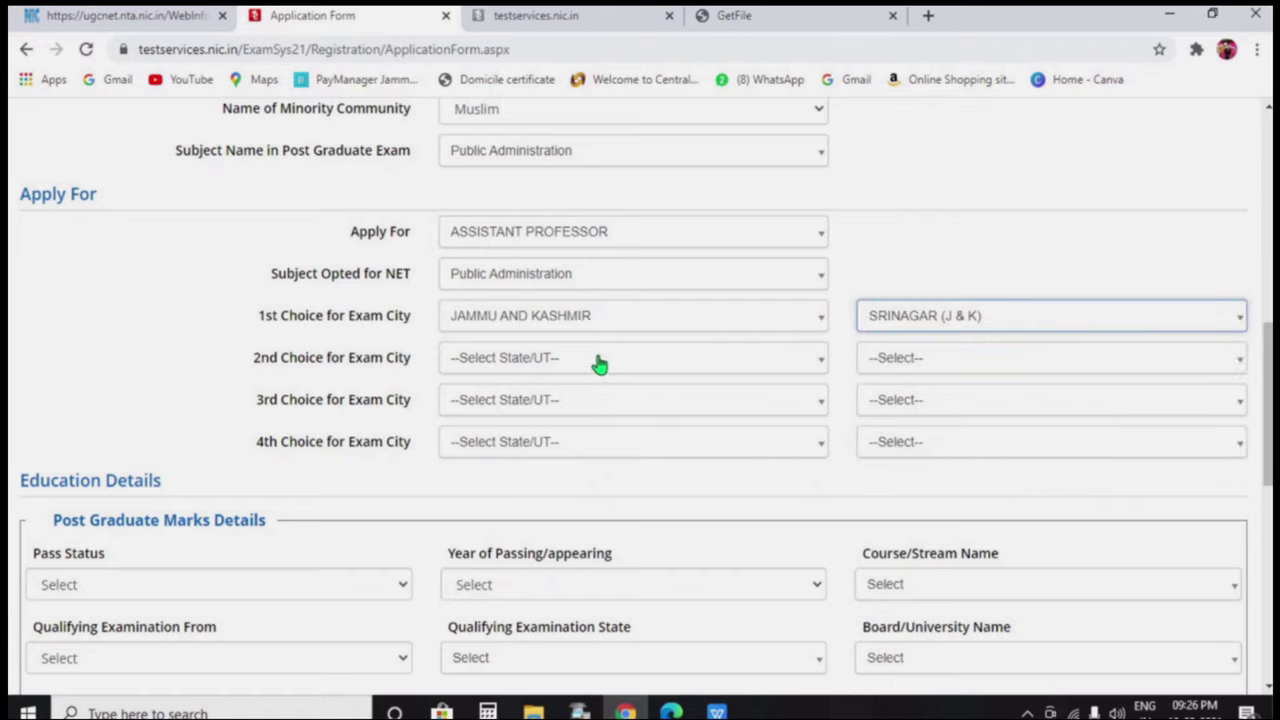
click(598, 362)
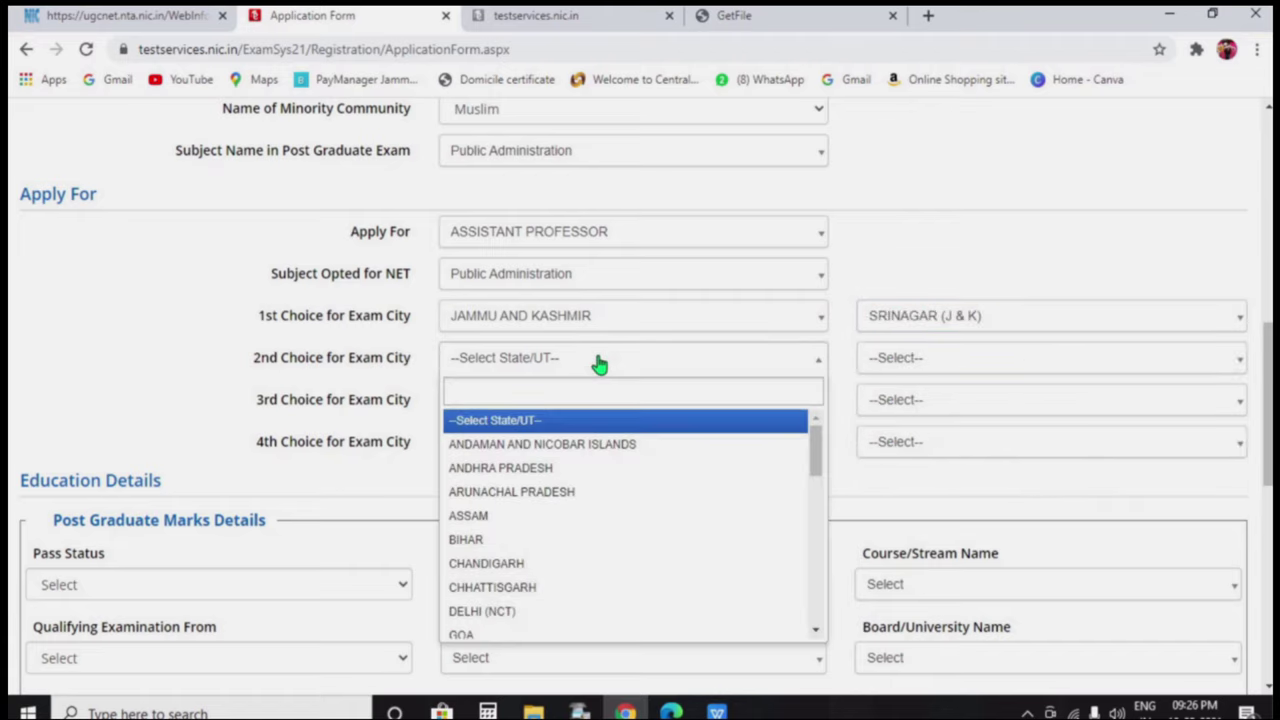
scroll(606, 577, down, 3)
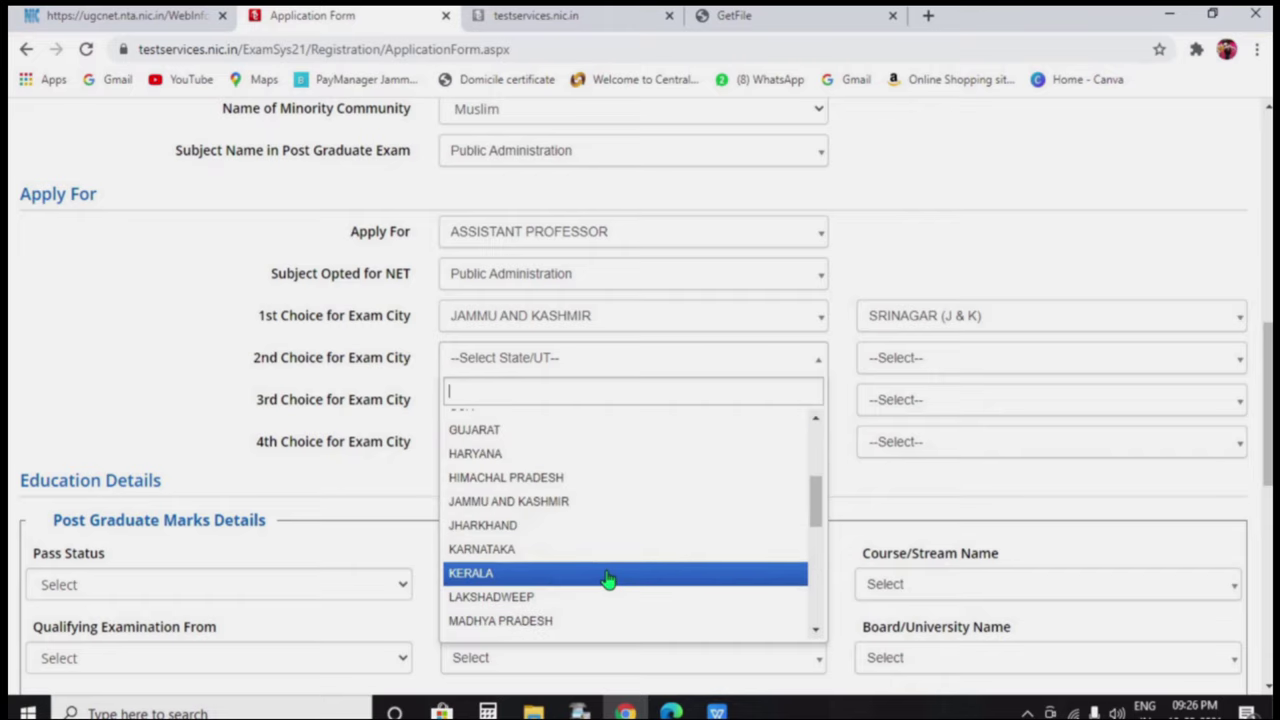
click(612, 510)
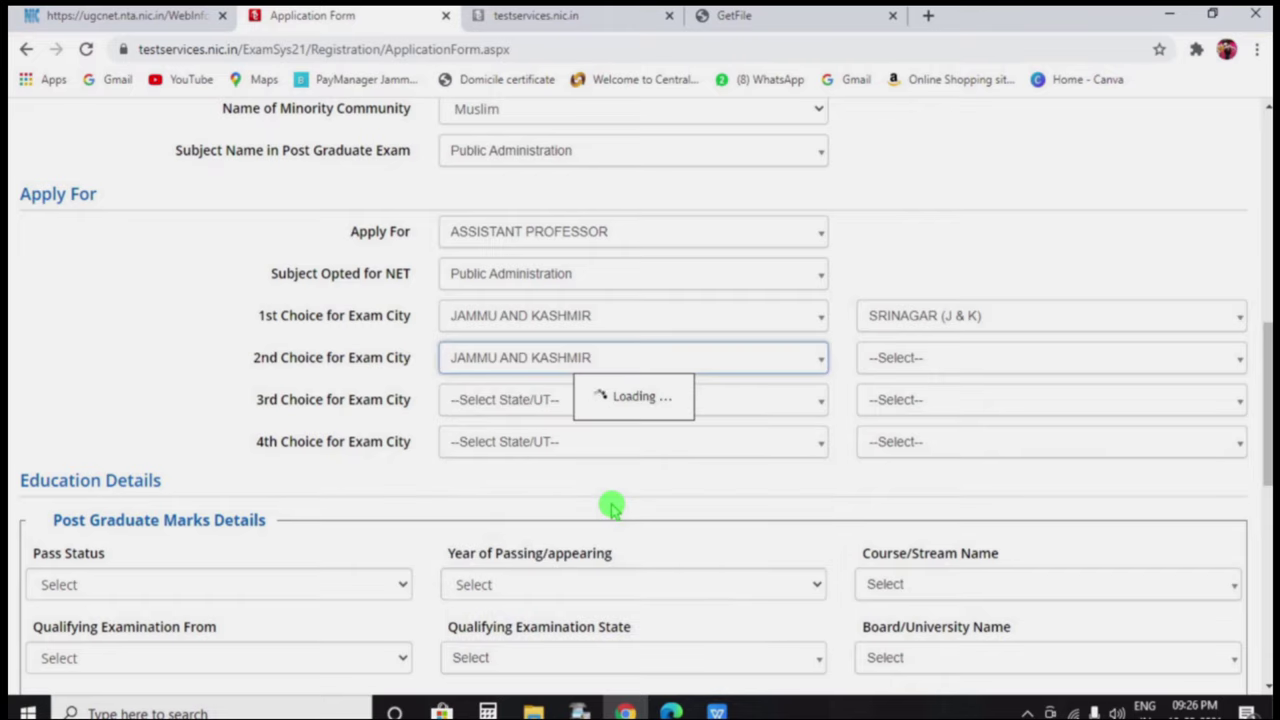
click(923, 366)
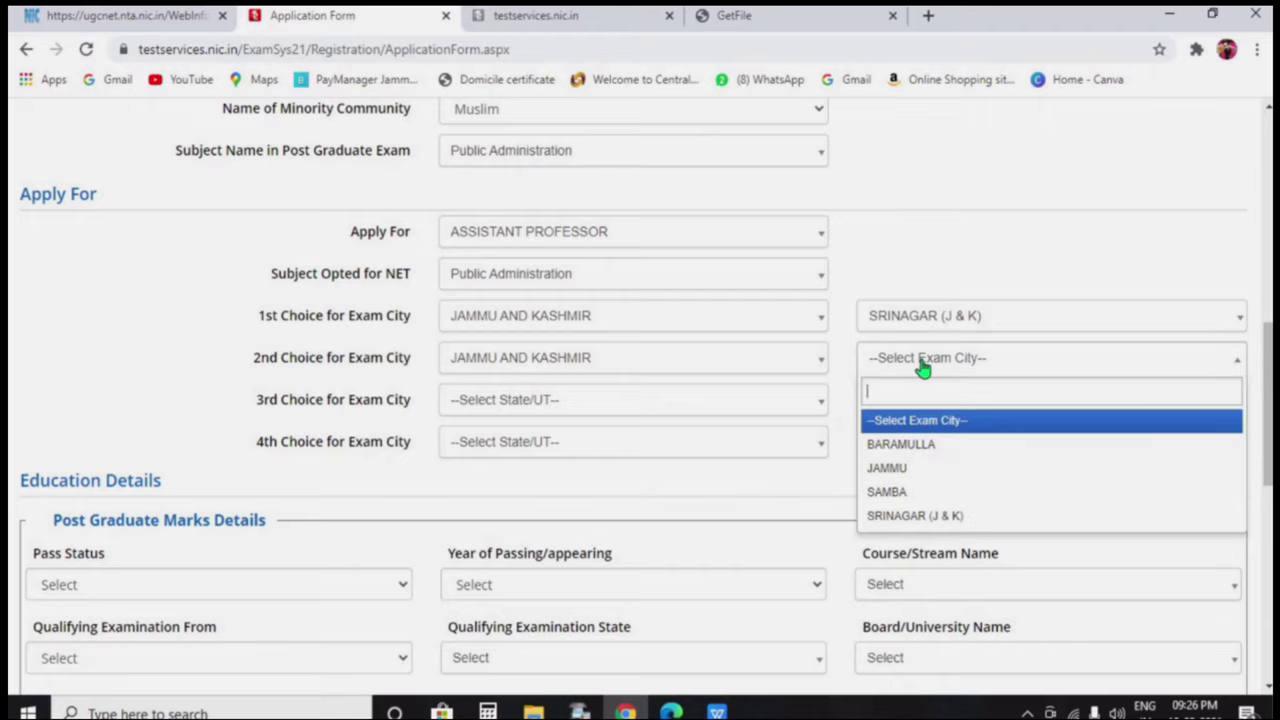
click(923, 468)
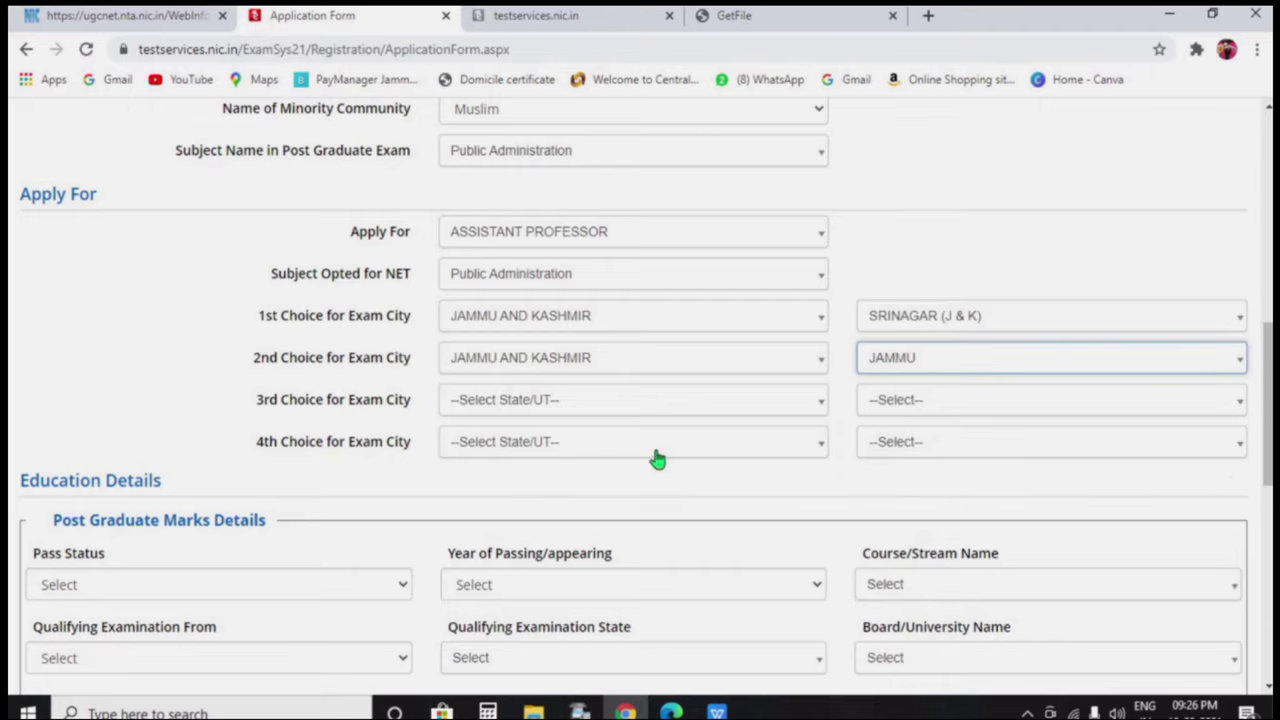
Set the third exam city choice to Baramulla, Jammu and Kashmir
click(584, 412)
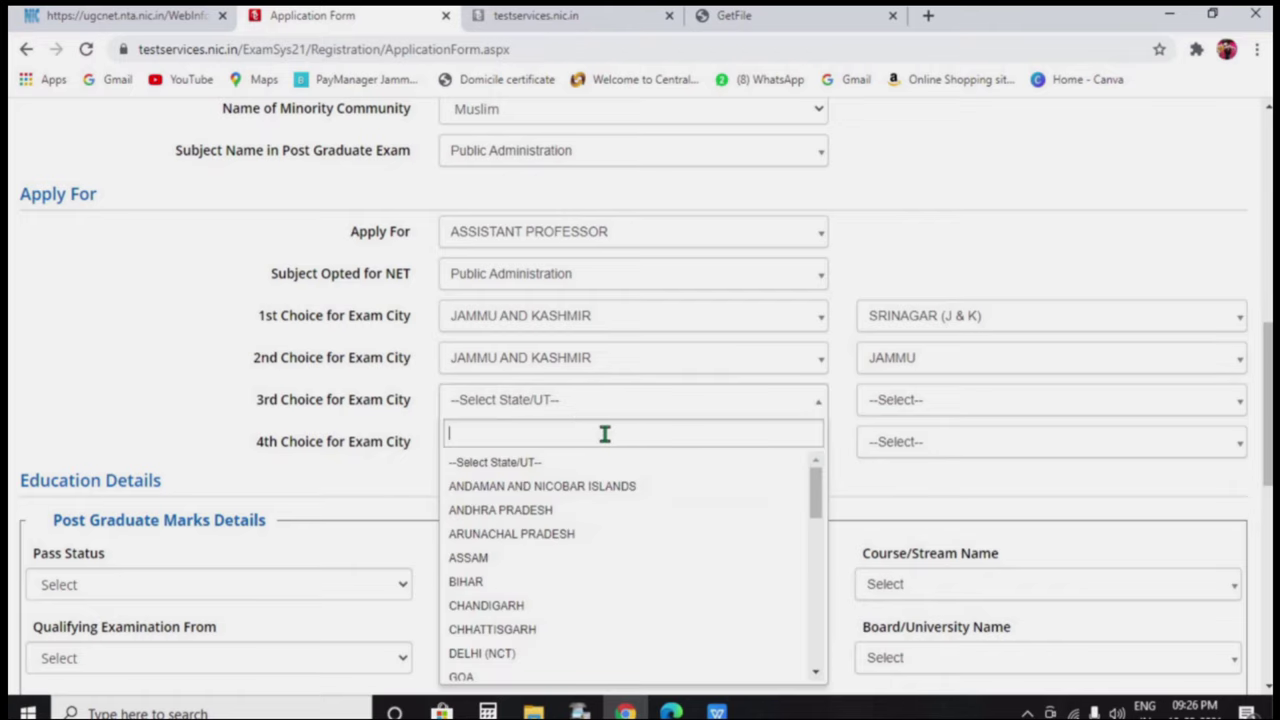
text(JA)
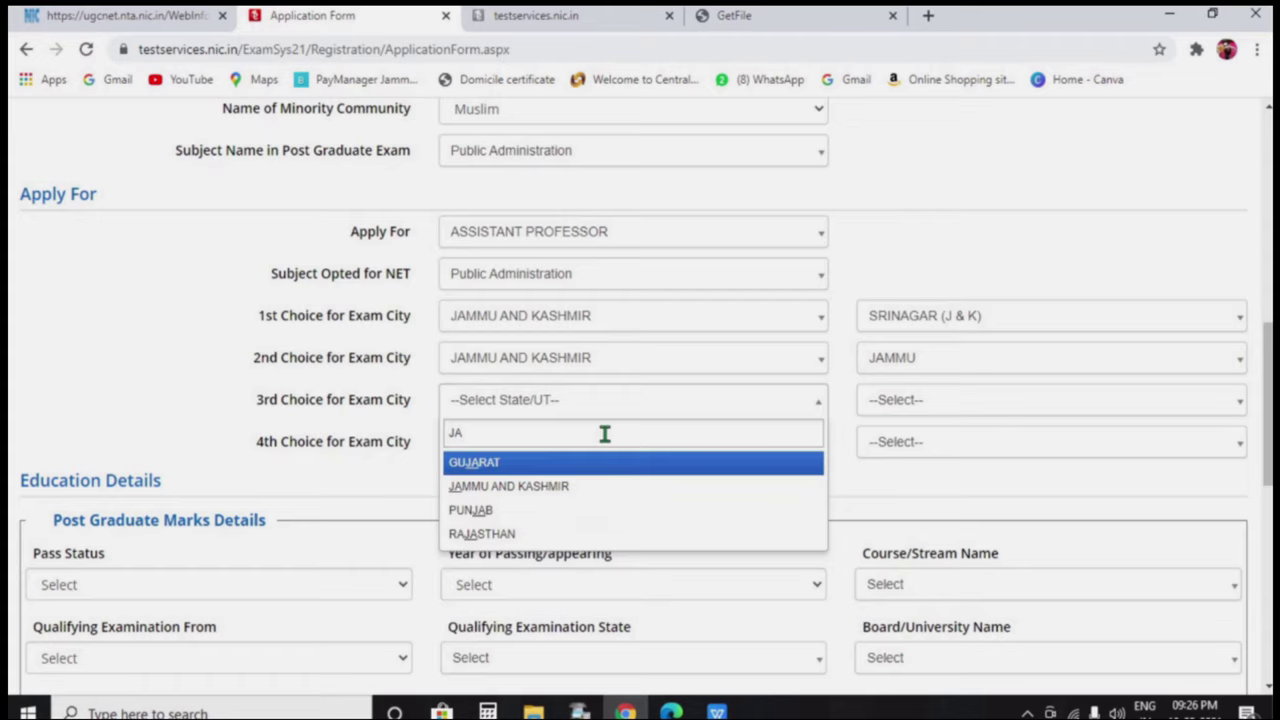
text(MMU)
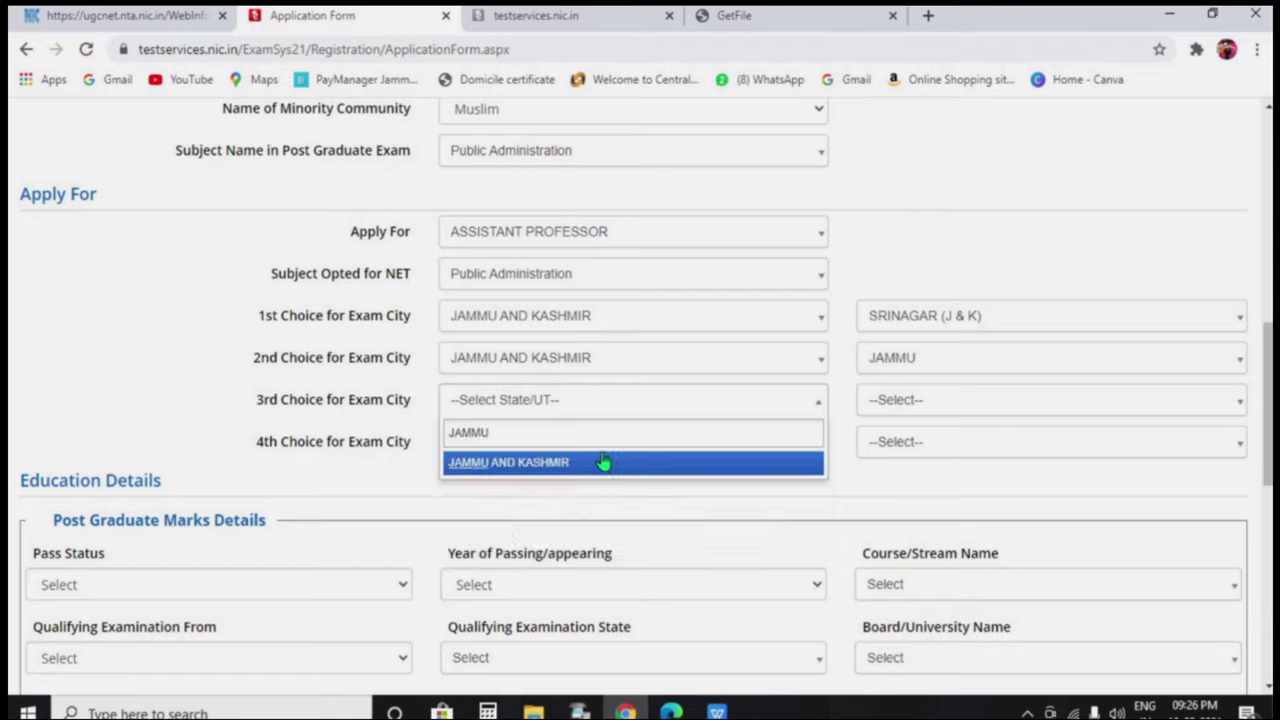
click(604, 462)
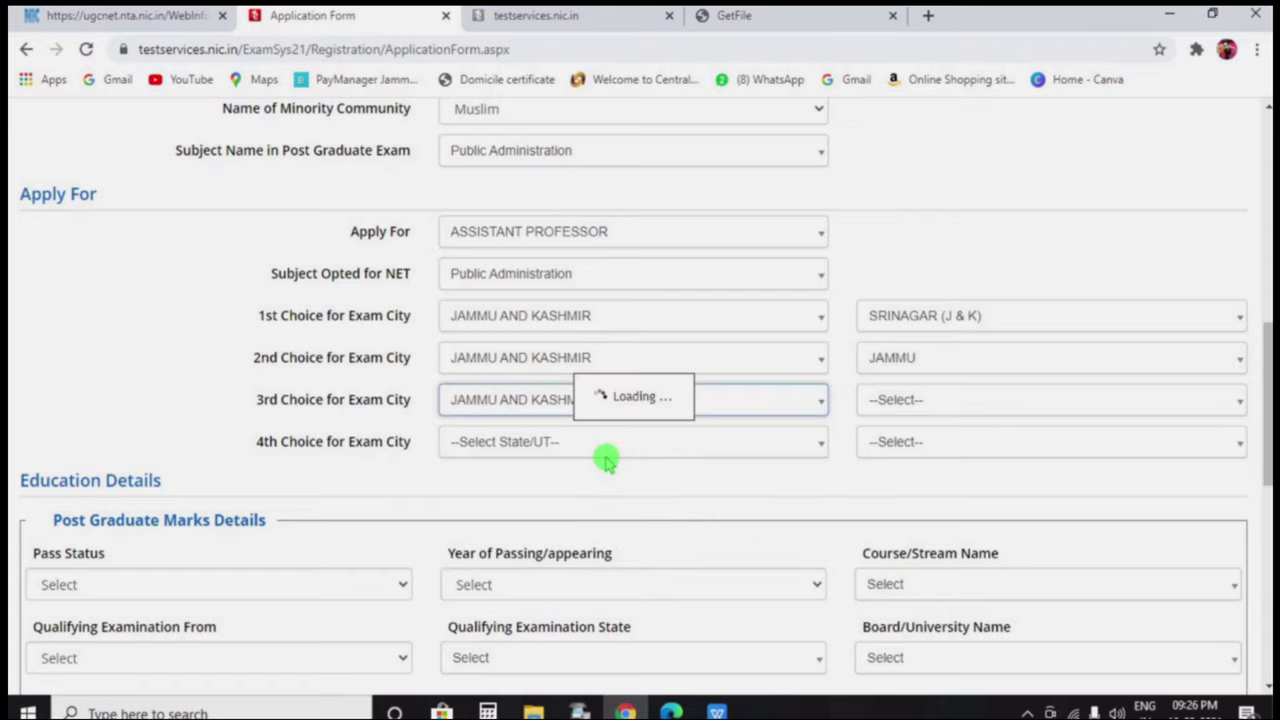
click(901, 413)
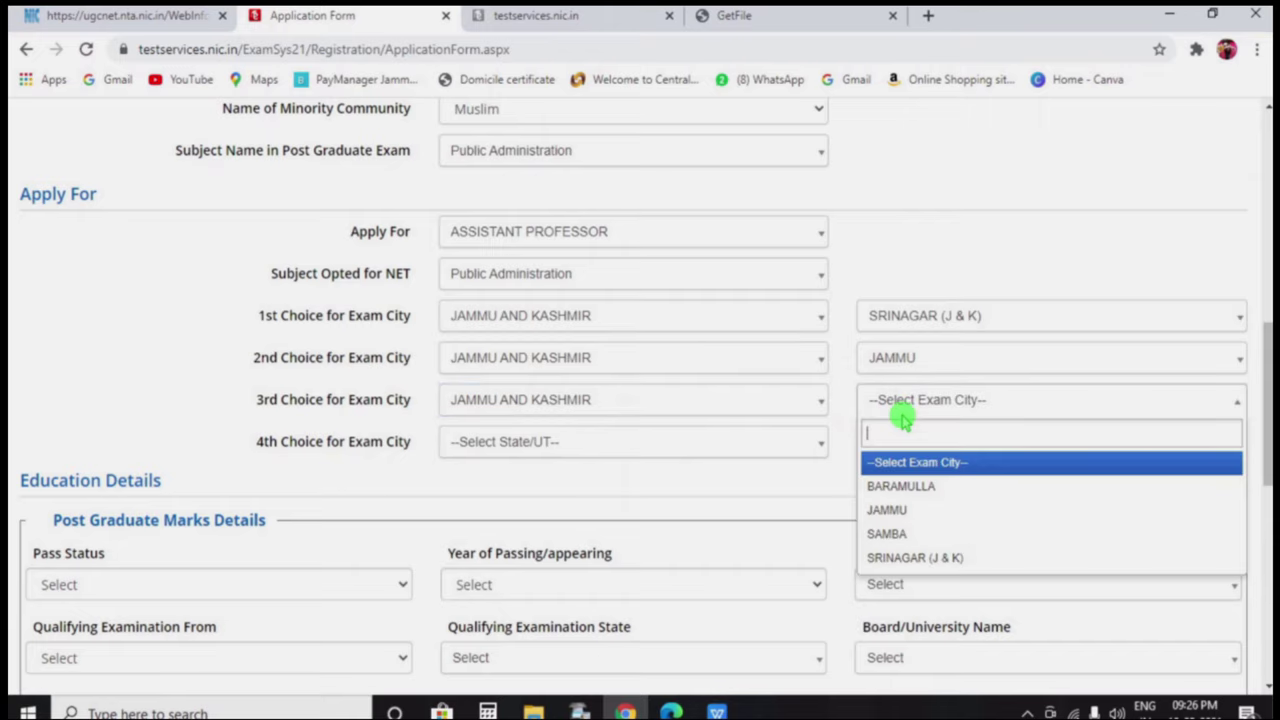
click(927, 490)
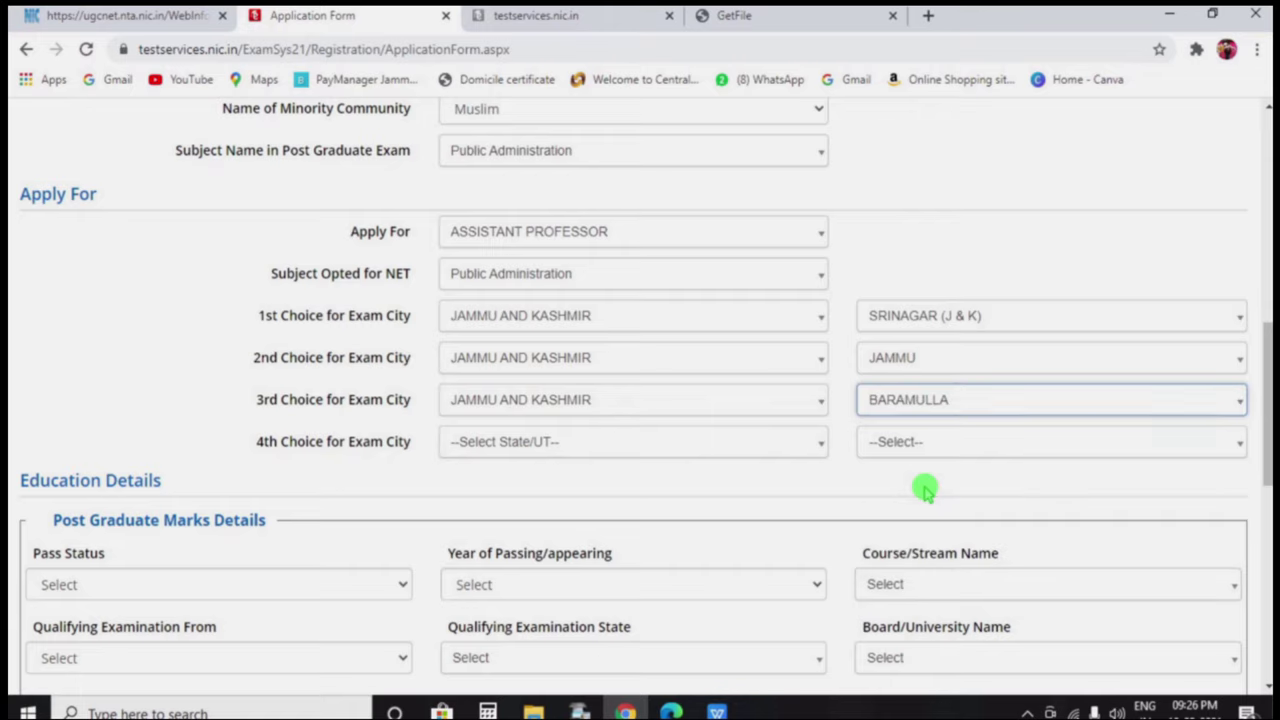
Swap the second and third cities so Baramulla is second and Jammu third
click(931, 369)
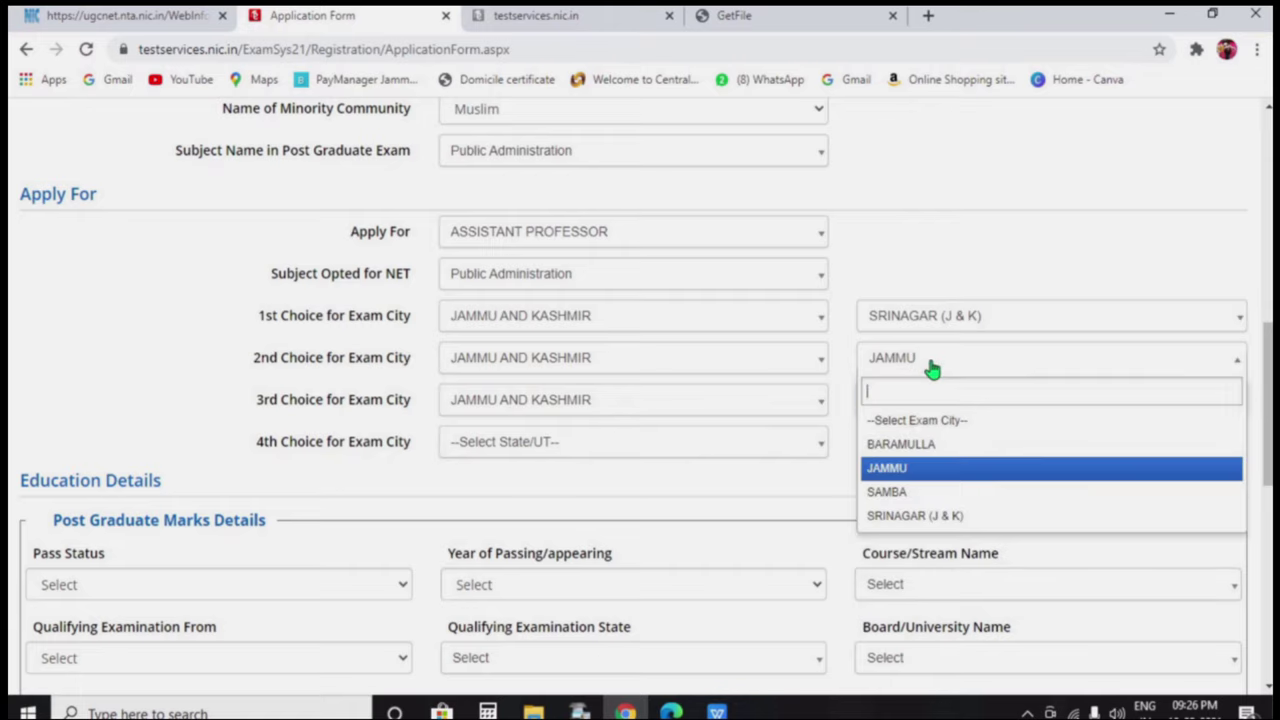
click(930, 448)
click(807, 162)
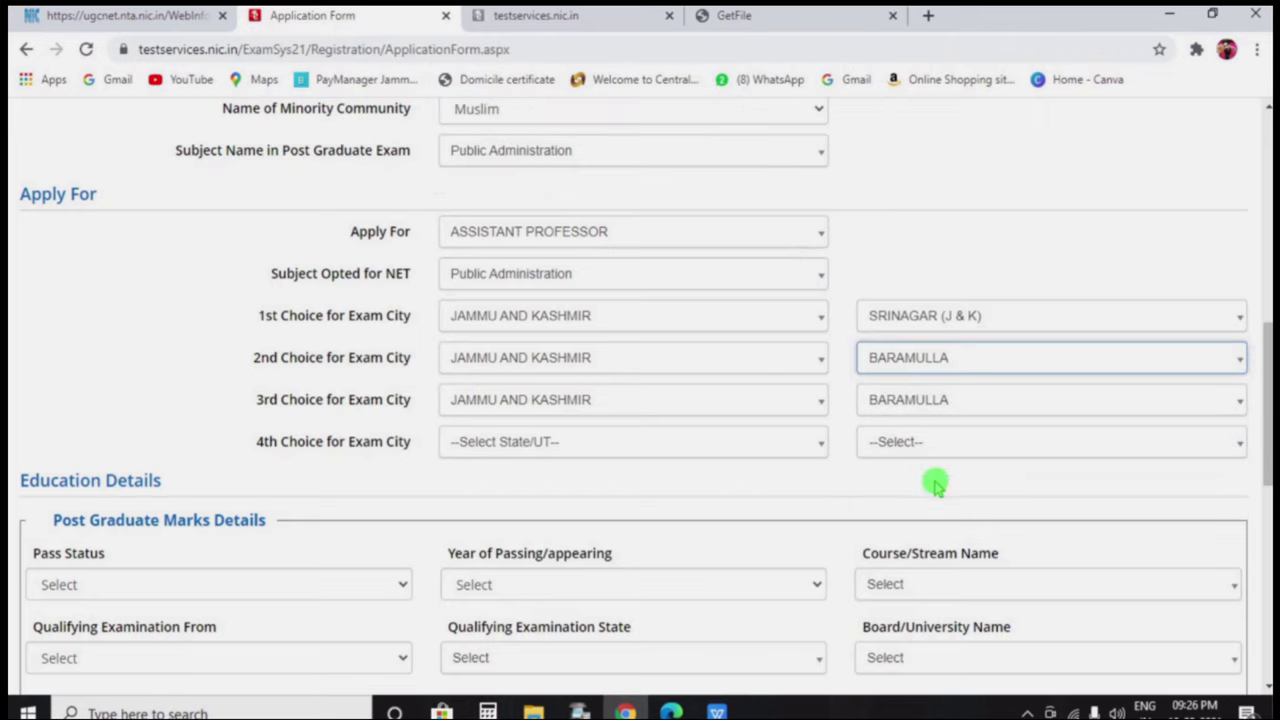
click(940, 408)
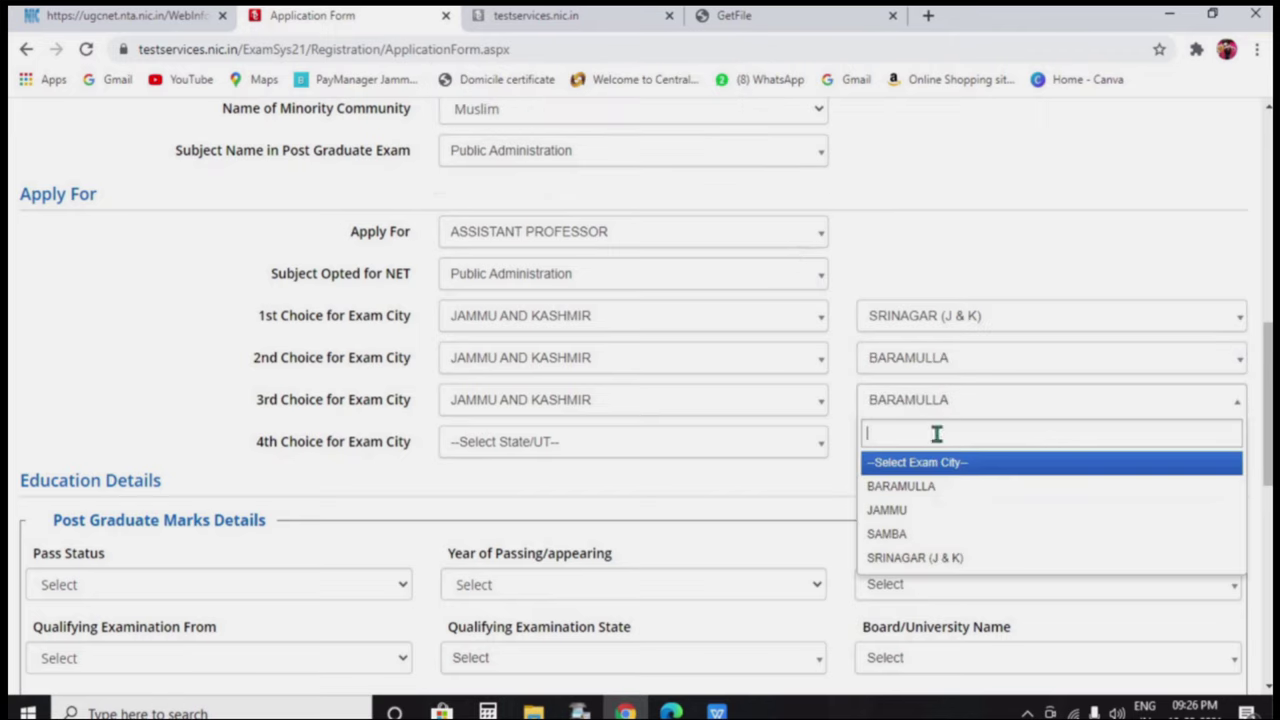
click(938, 511)
Set the fourth exam city choice to Samba, Jammu and Kashmir
click(667, 454)
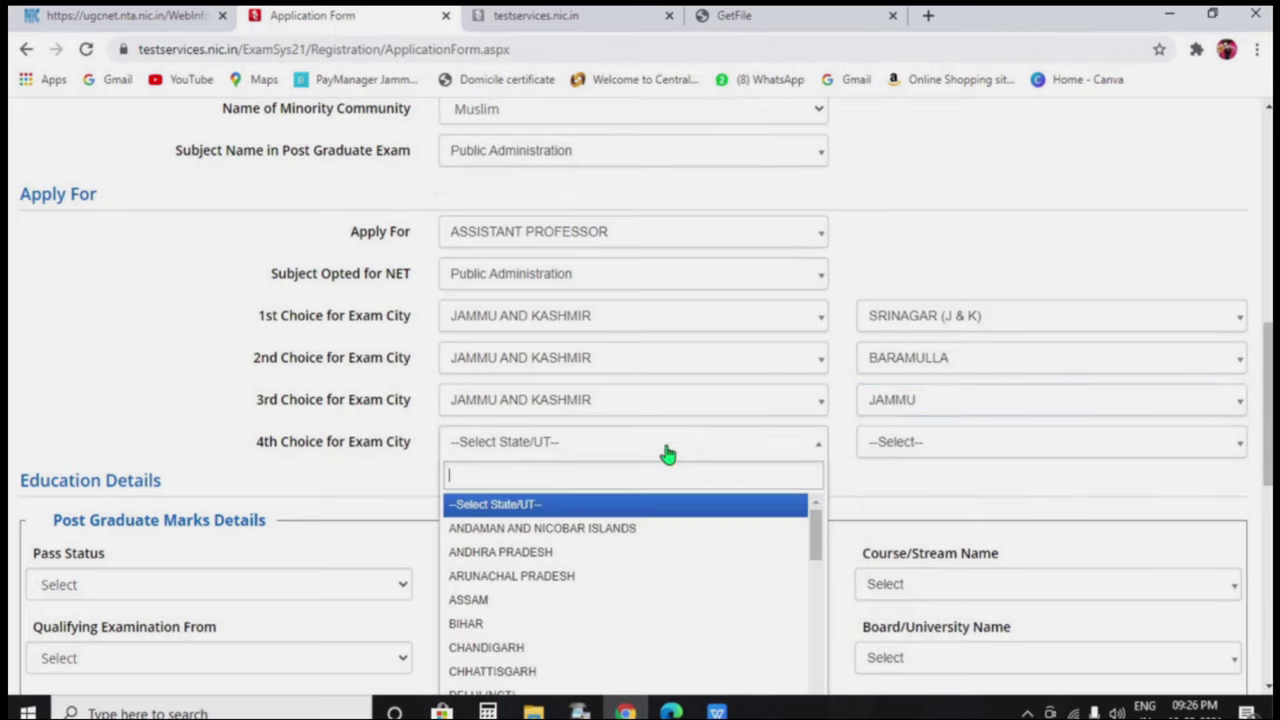
text(JAMMU)
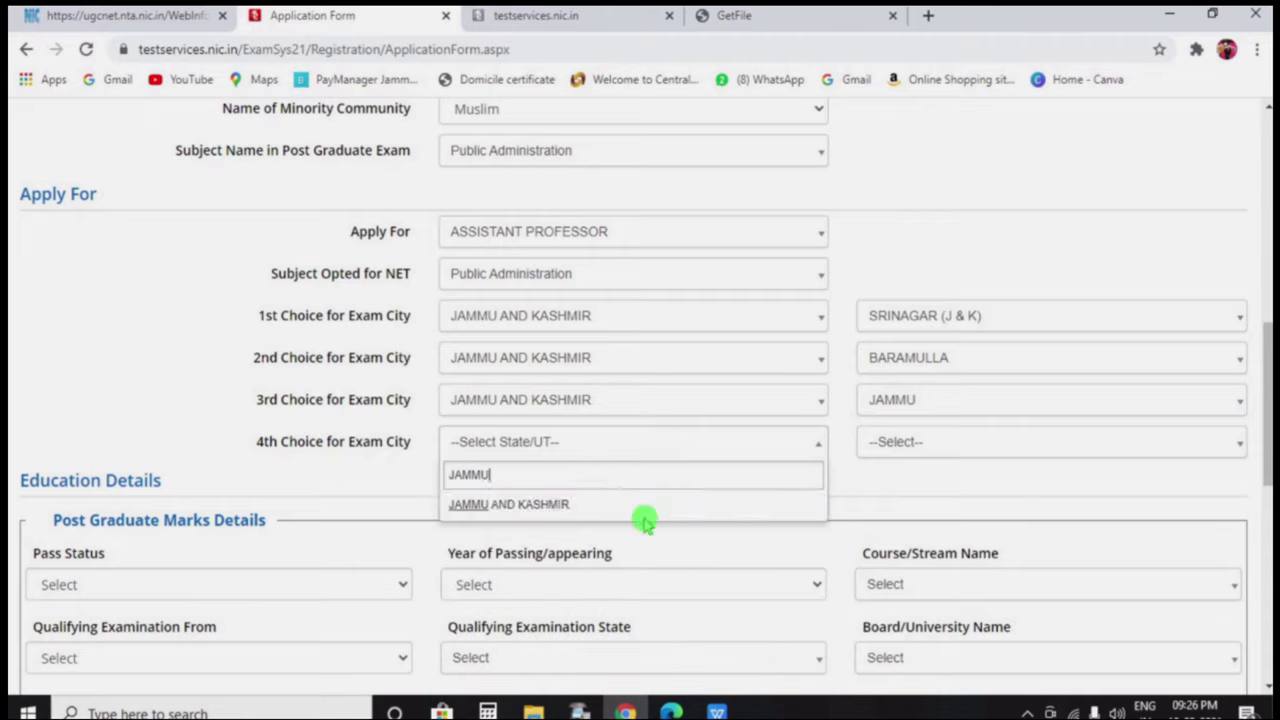
click(646, 507)
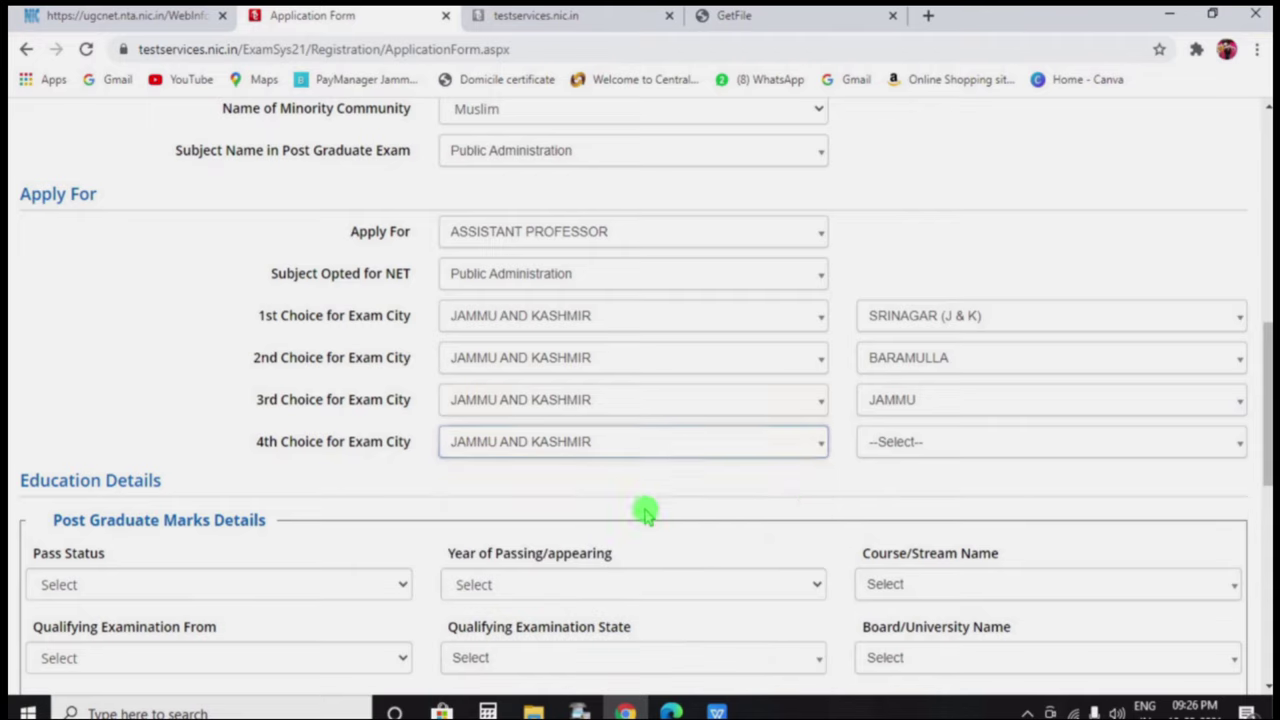
click(972, 444)
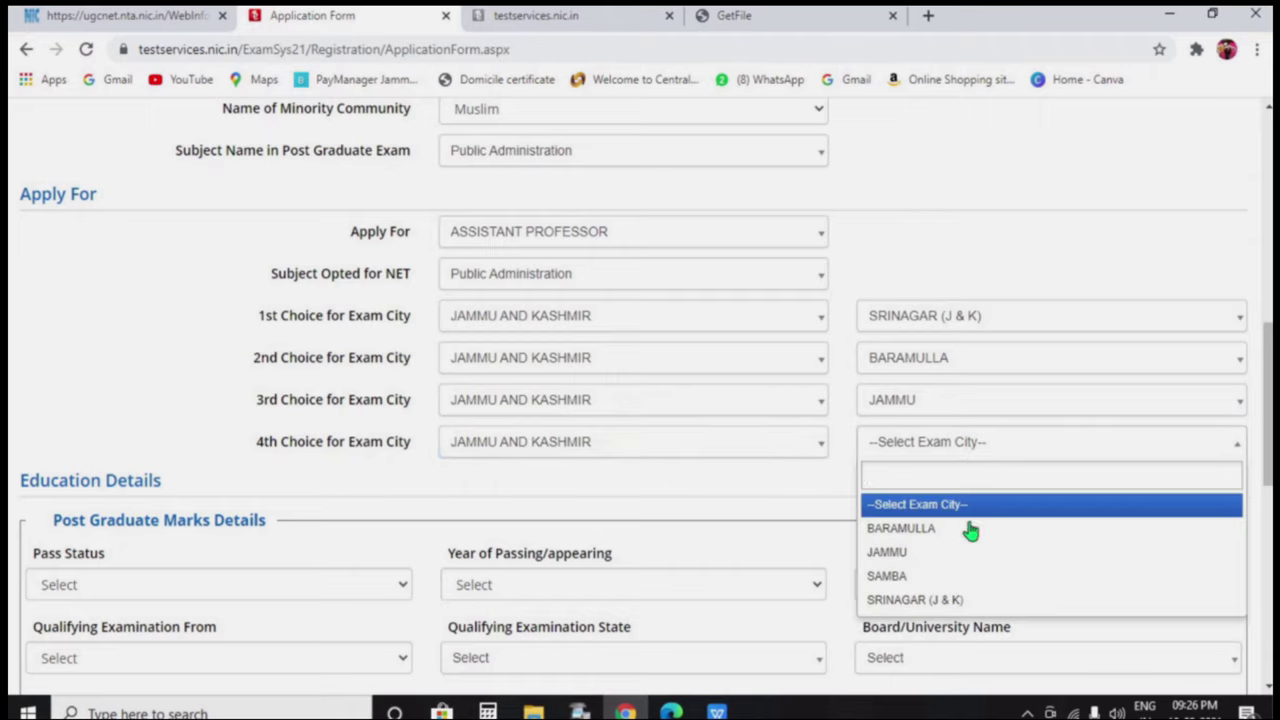
click(958, 576)
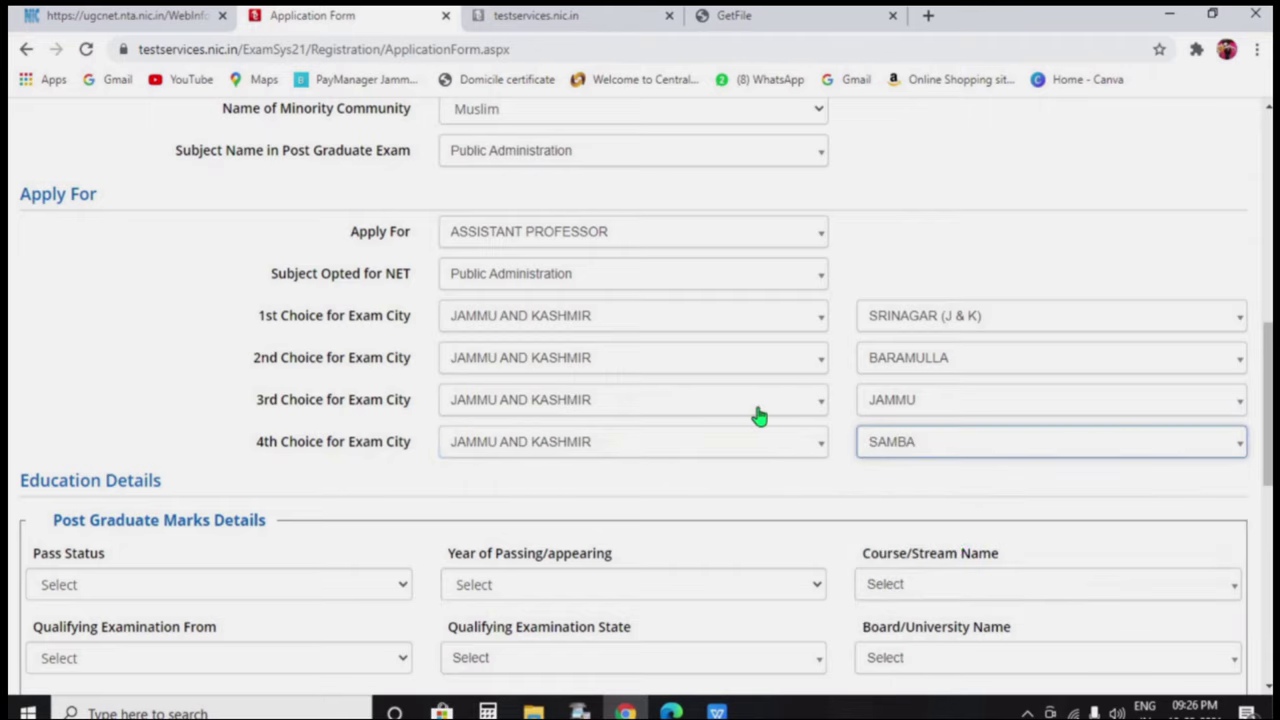
Answer NO to the doctoral-student and Ph.D.-passed questions
scroll(525, 420, down, 1)
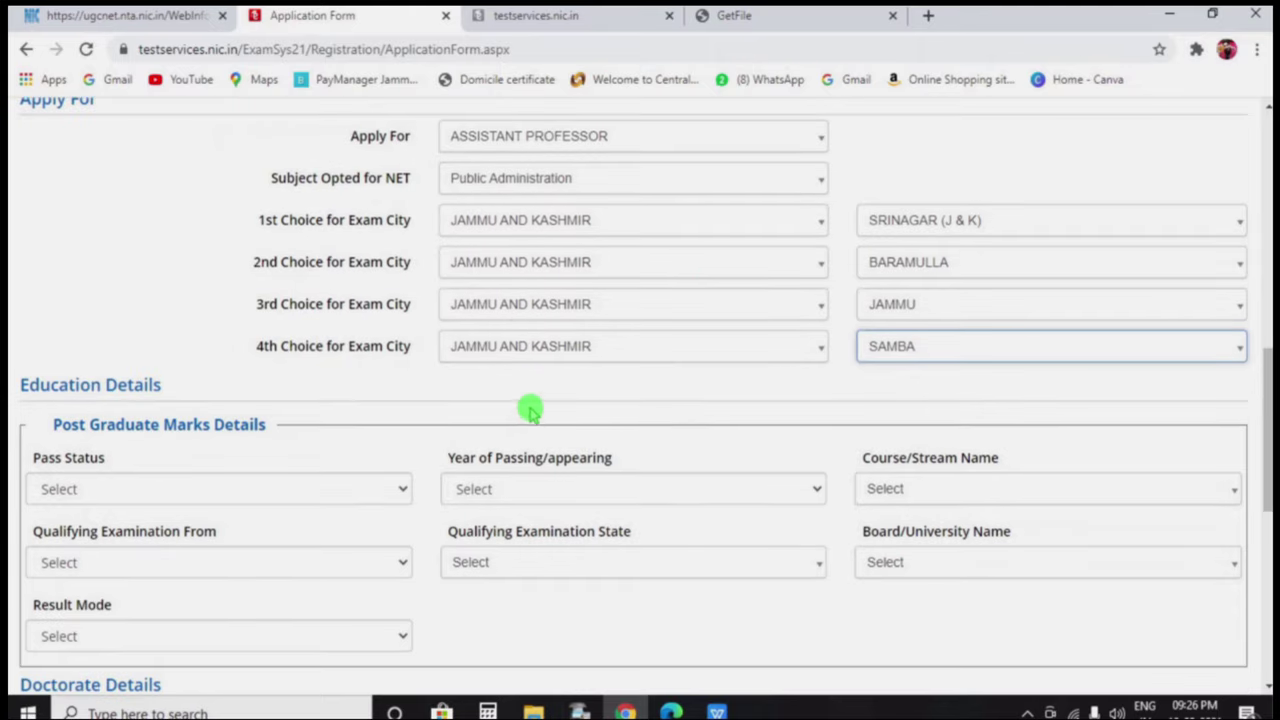
scroll(548, 372, down, 2)
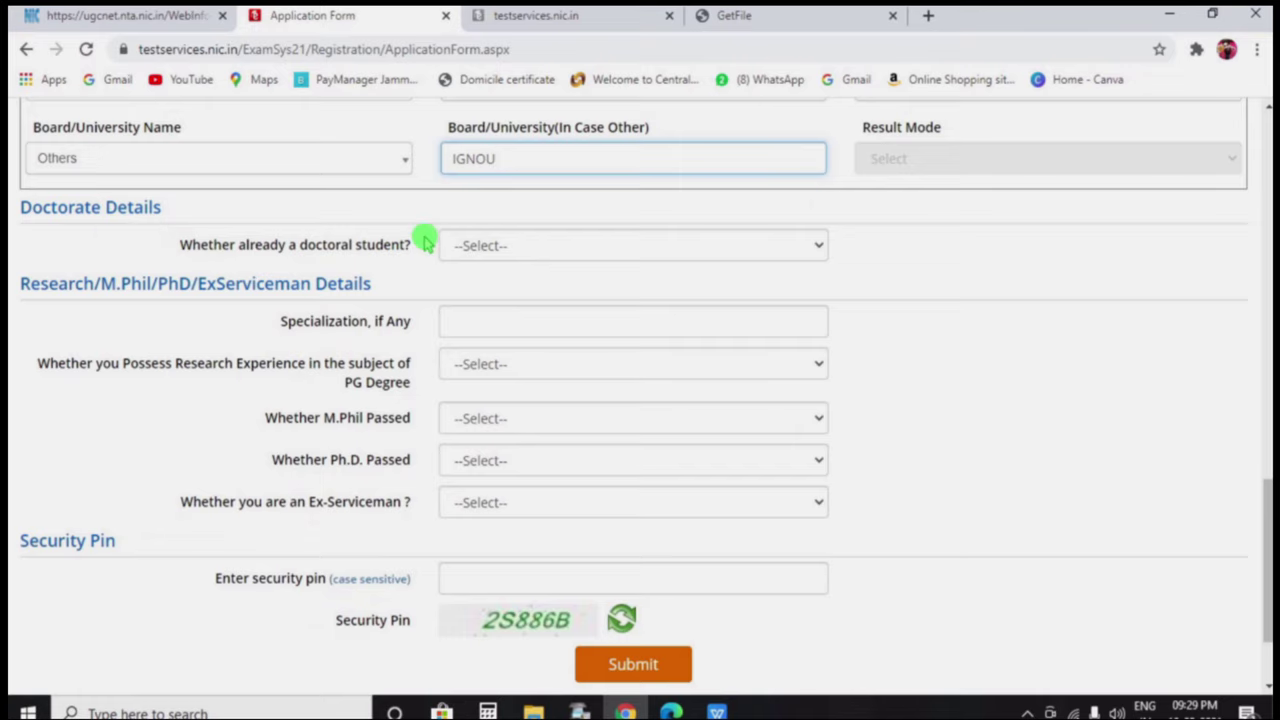
click(531, 246)
click(531, 306)
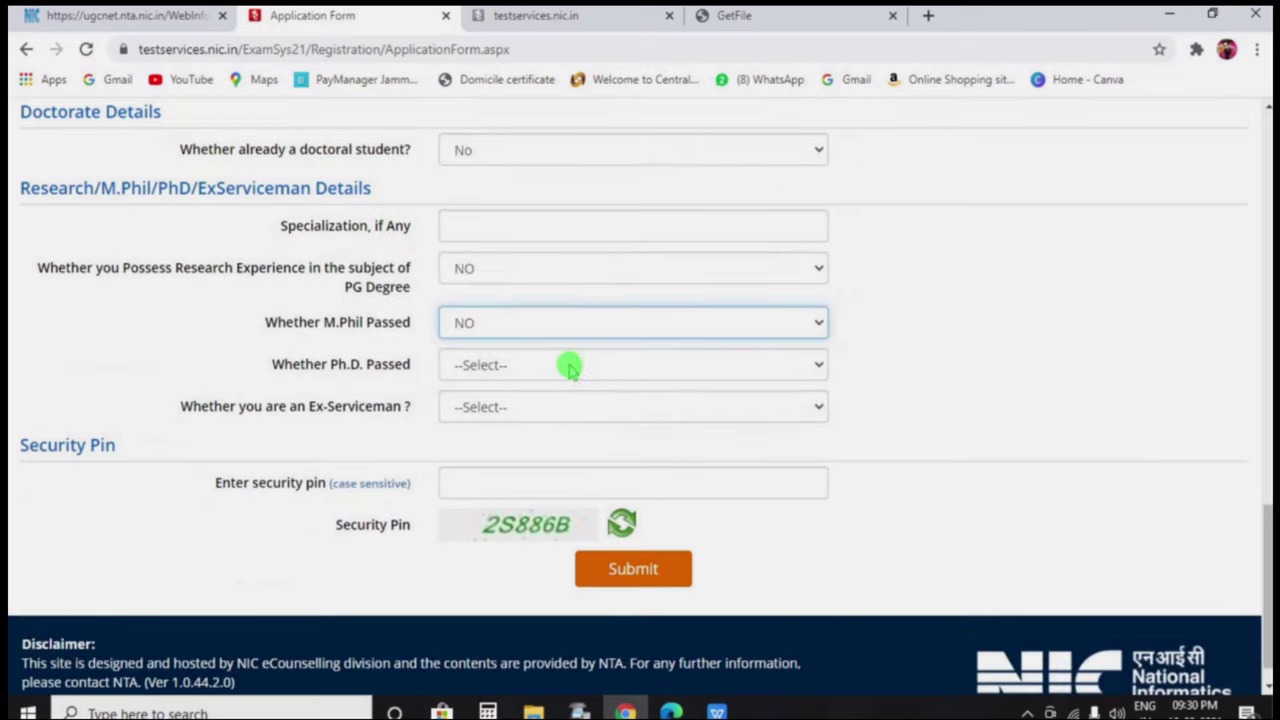
click(571, 364)
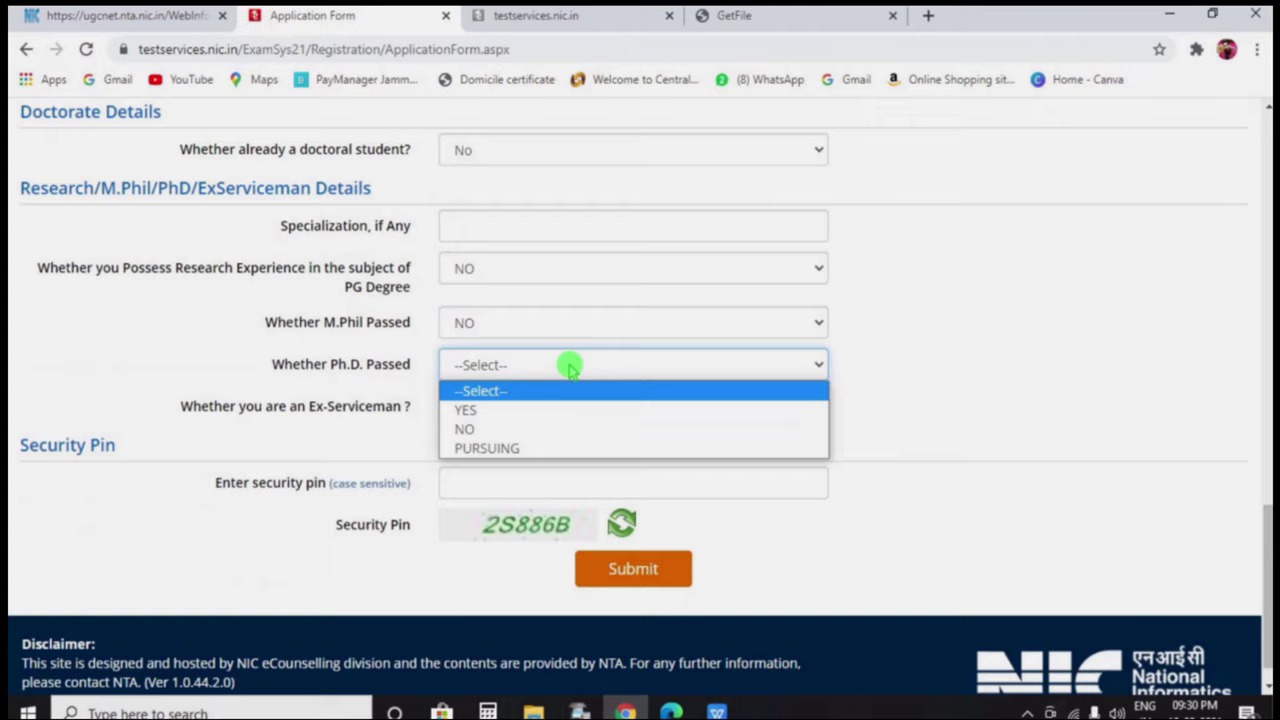
click(531, 430)
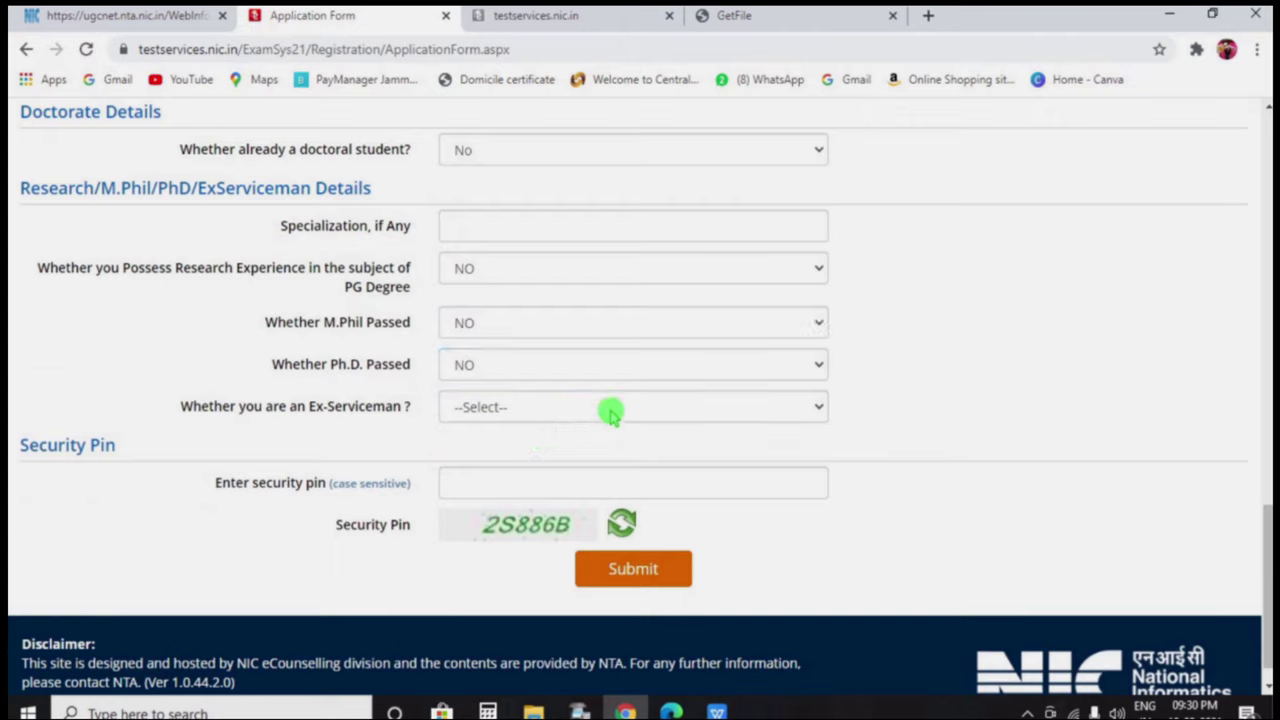
Answer NO to ex-serviceman, enter the security pin, and submit the form for review
click(610, 409)
click(548, 474)
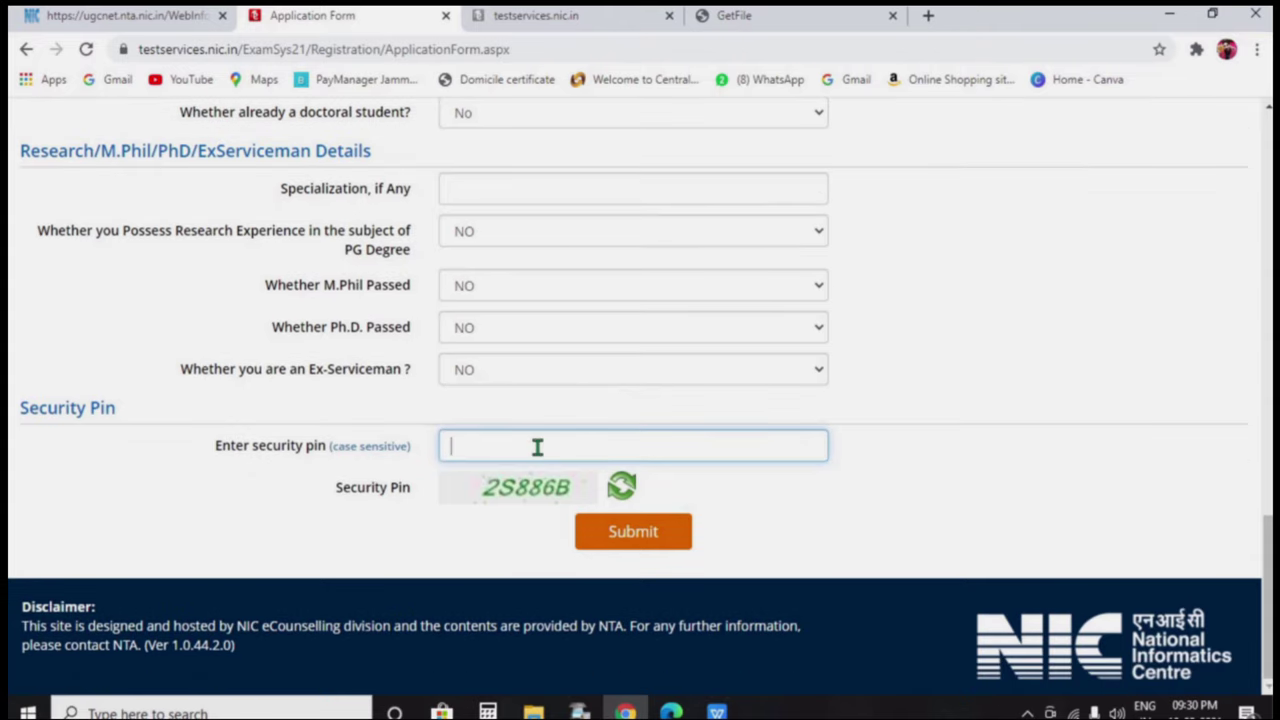
text(2S886B)
click(601, 538)
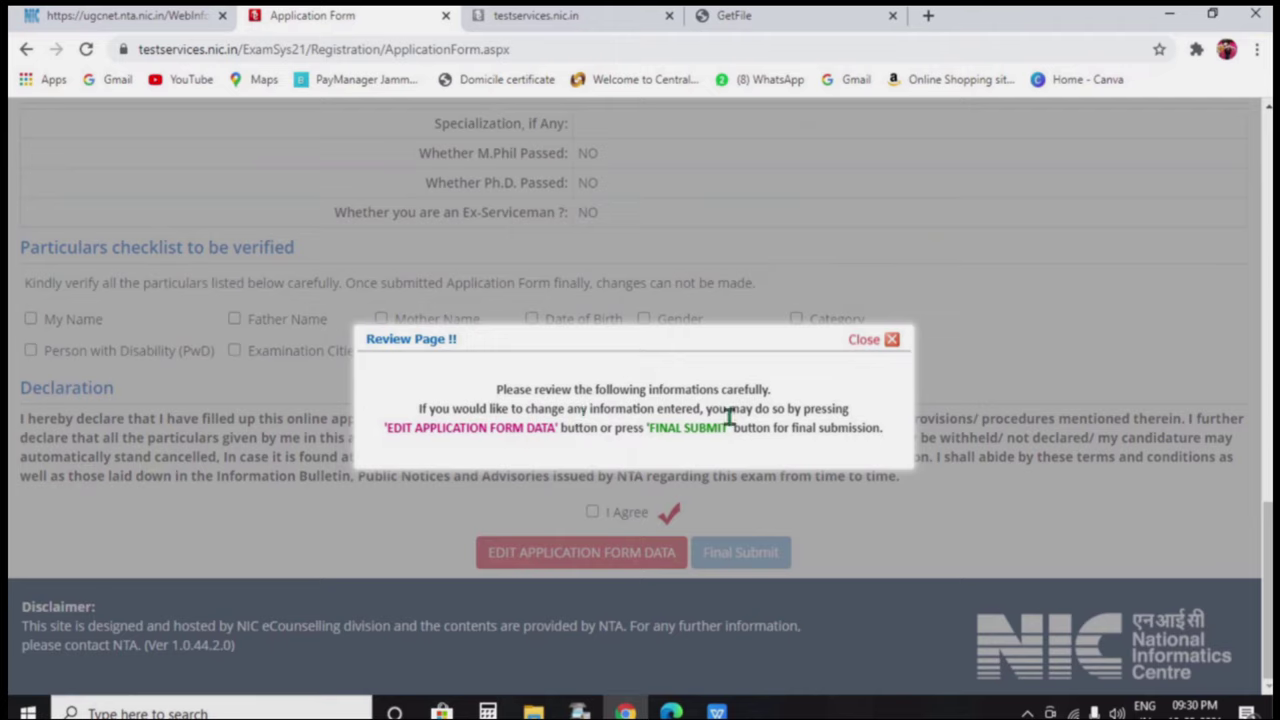
Tick the review checklist for name, parents' names, date of birth, gender, category, subject and post
click(872, 340)
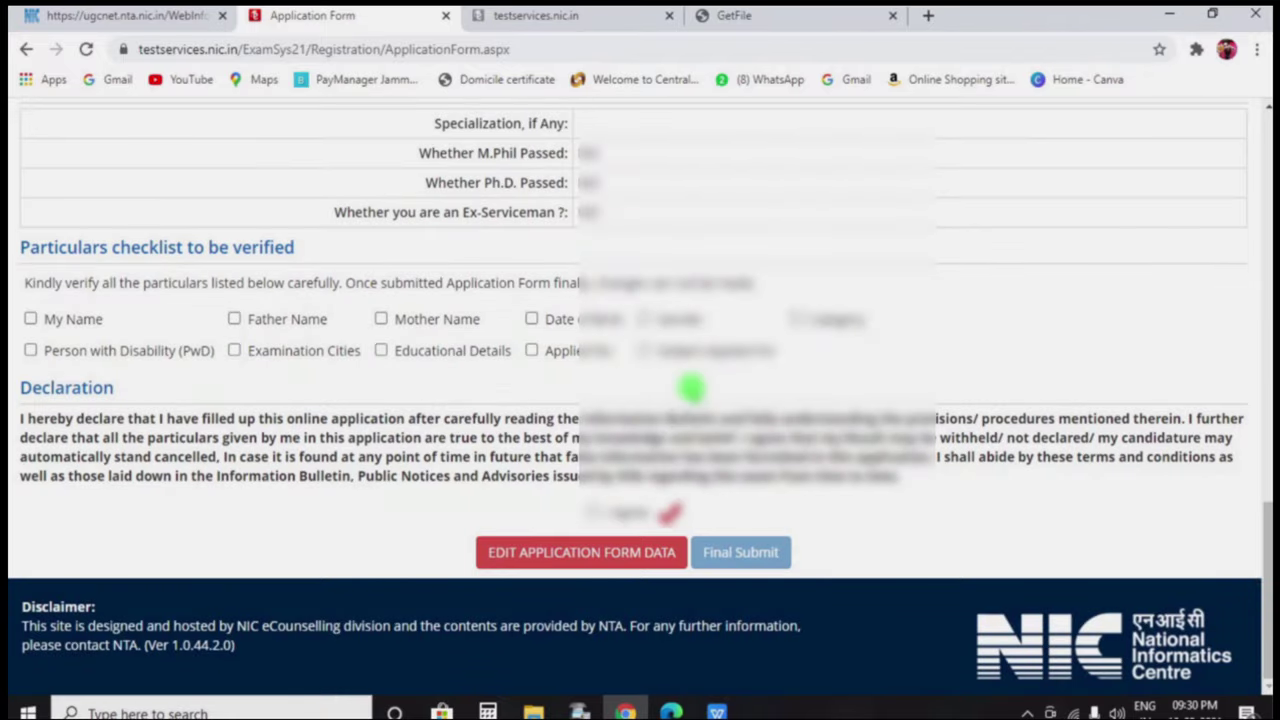
scroll(688, 392, up, 2)
scroll(688, 392, up, 9)
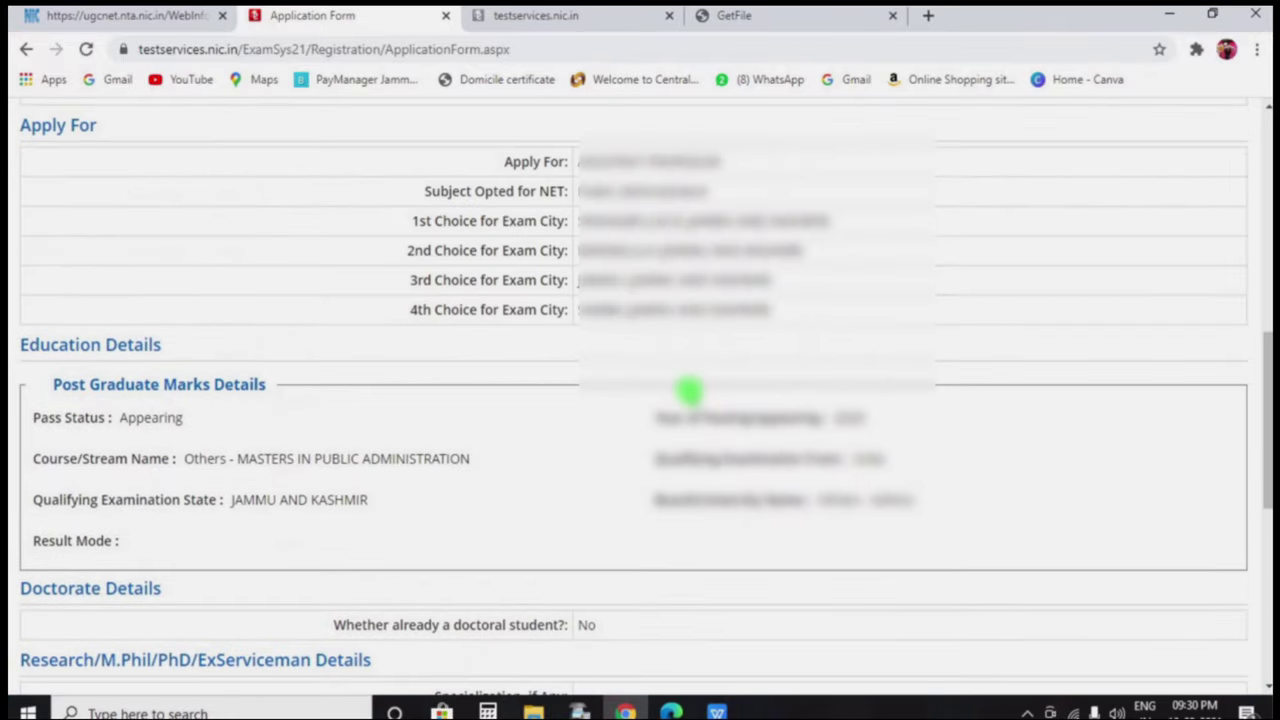
scroll(688, 392, up, 2)
scroll(688, 392, down, 15)
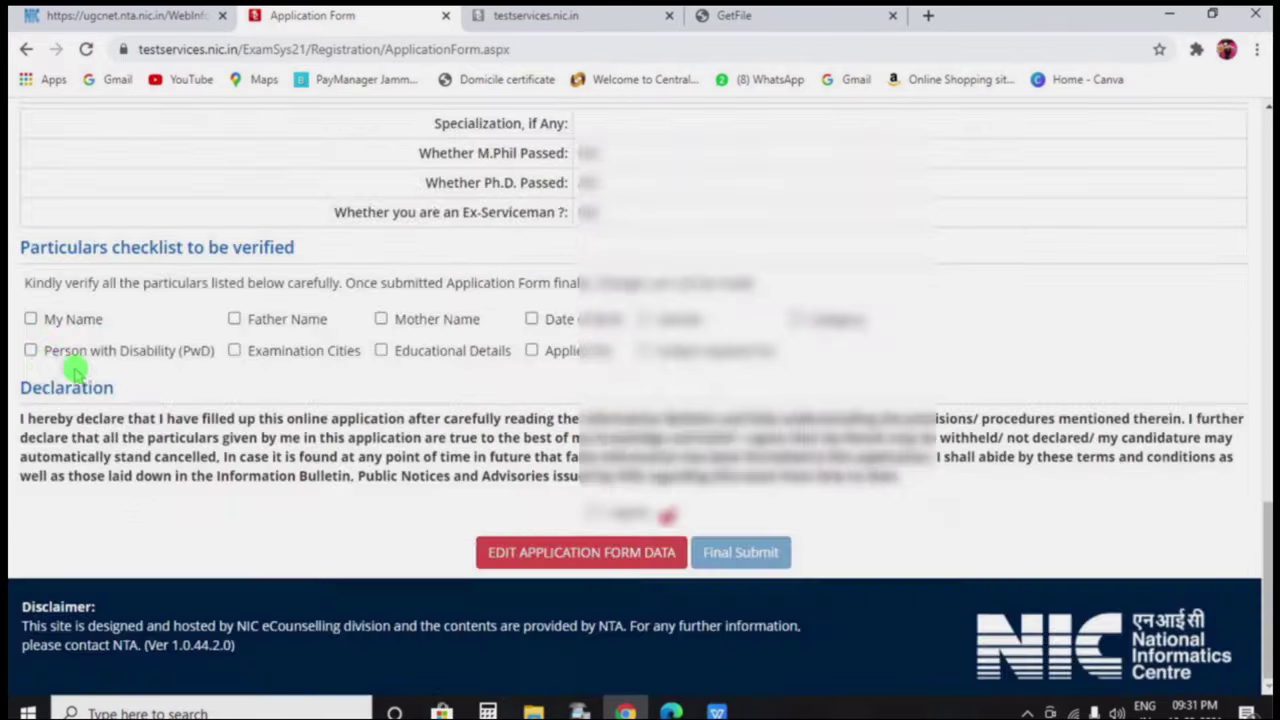
click(31, 320)
click(235, 319)
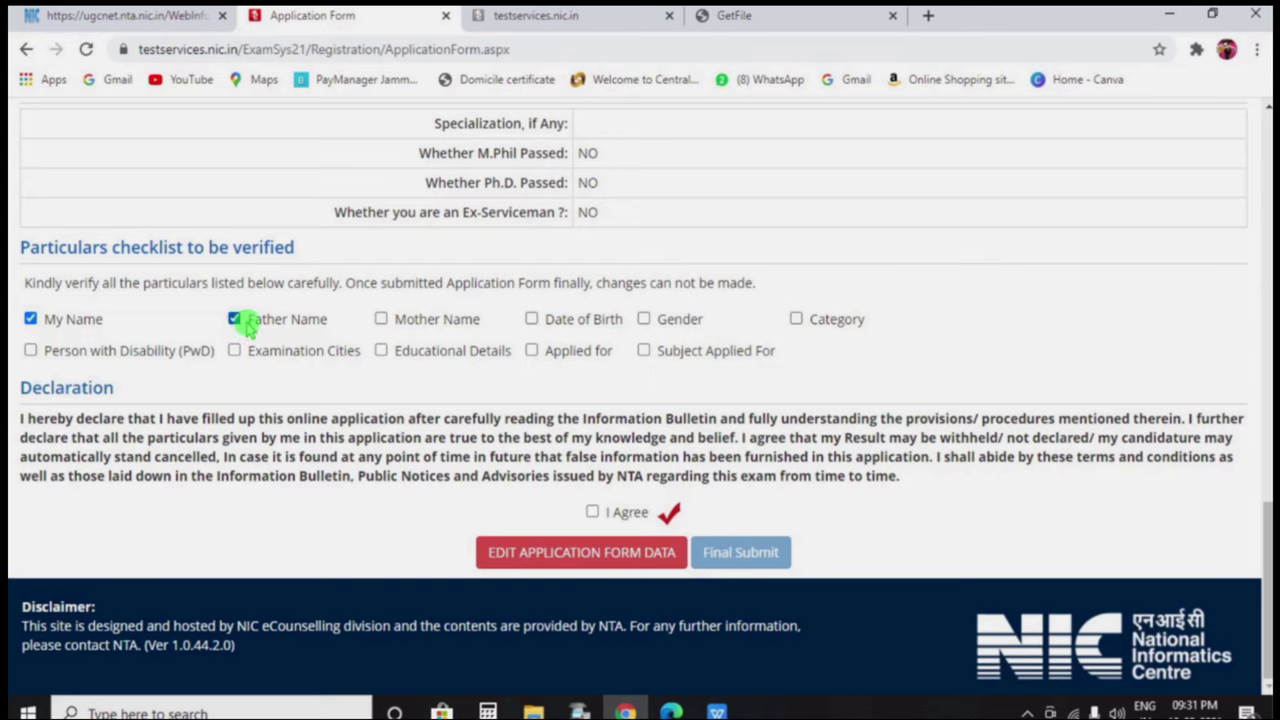
click(382, 320)
click(532, 319)
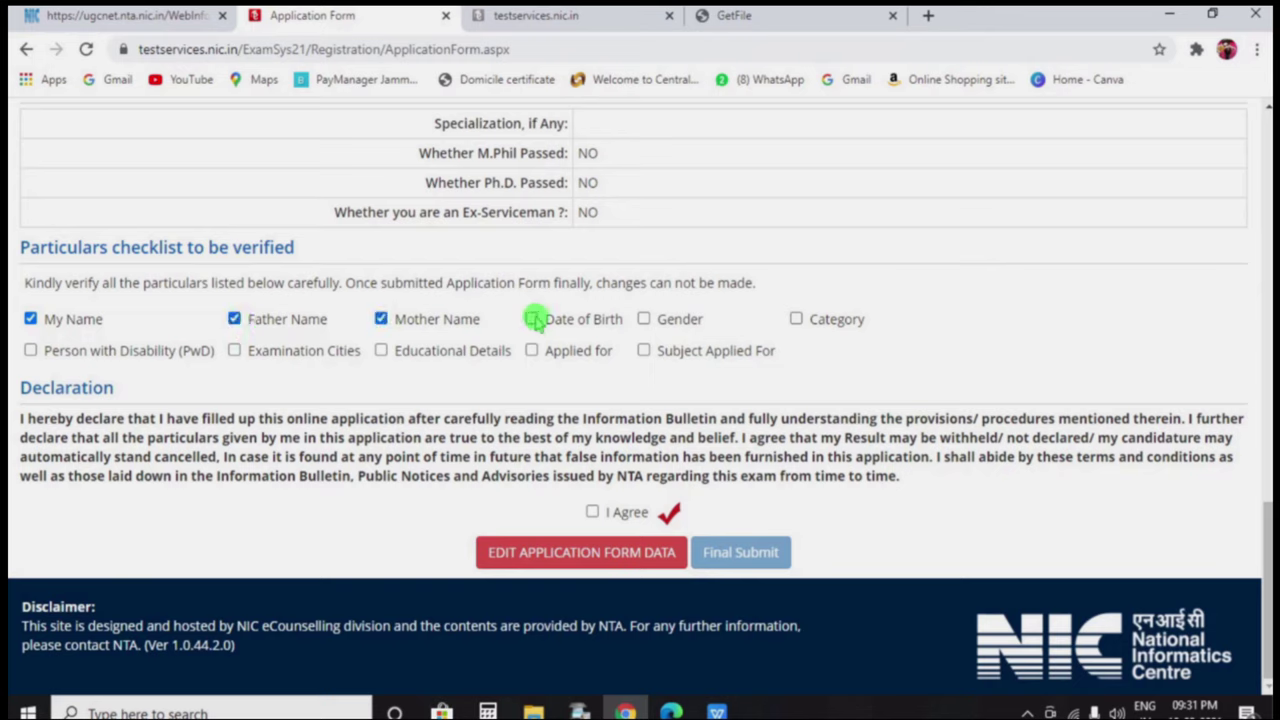
click(644, 319)
click(796, 319)
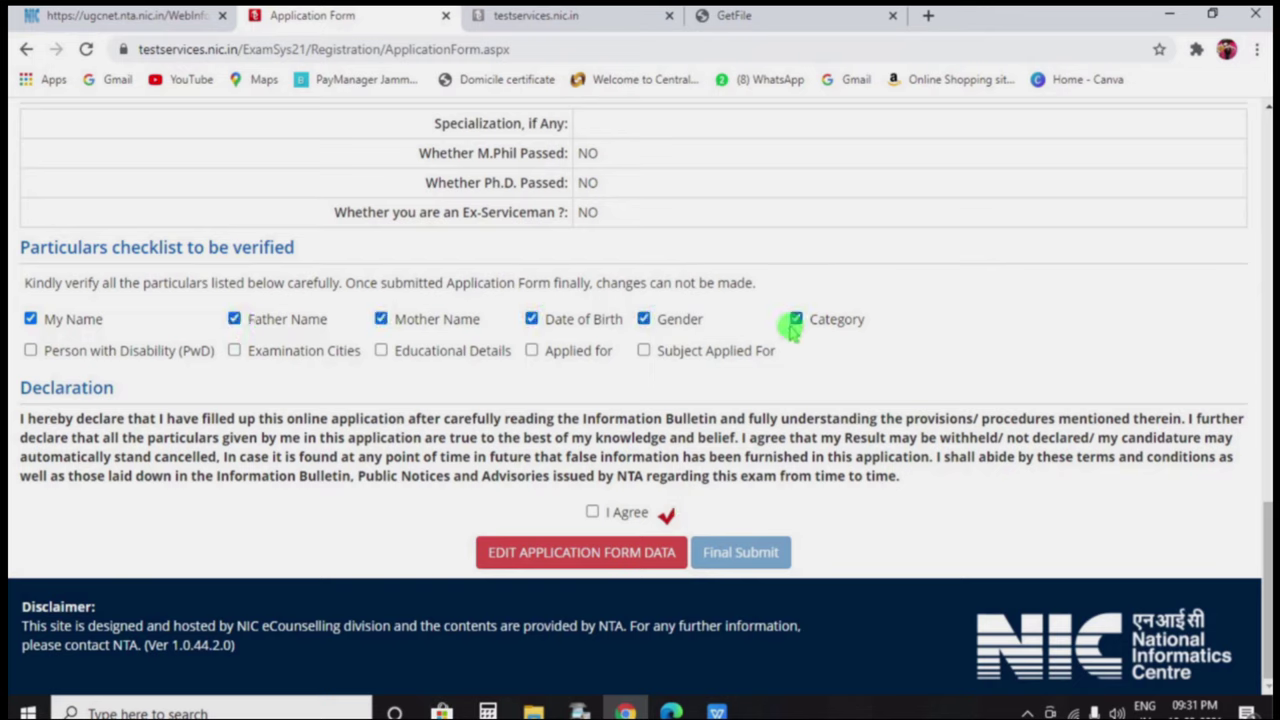
click(644, 351)
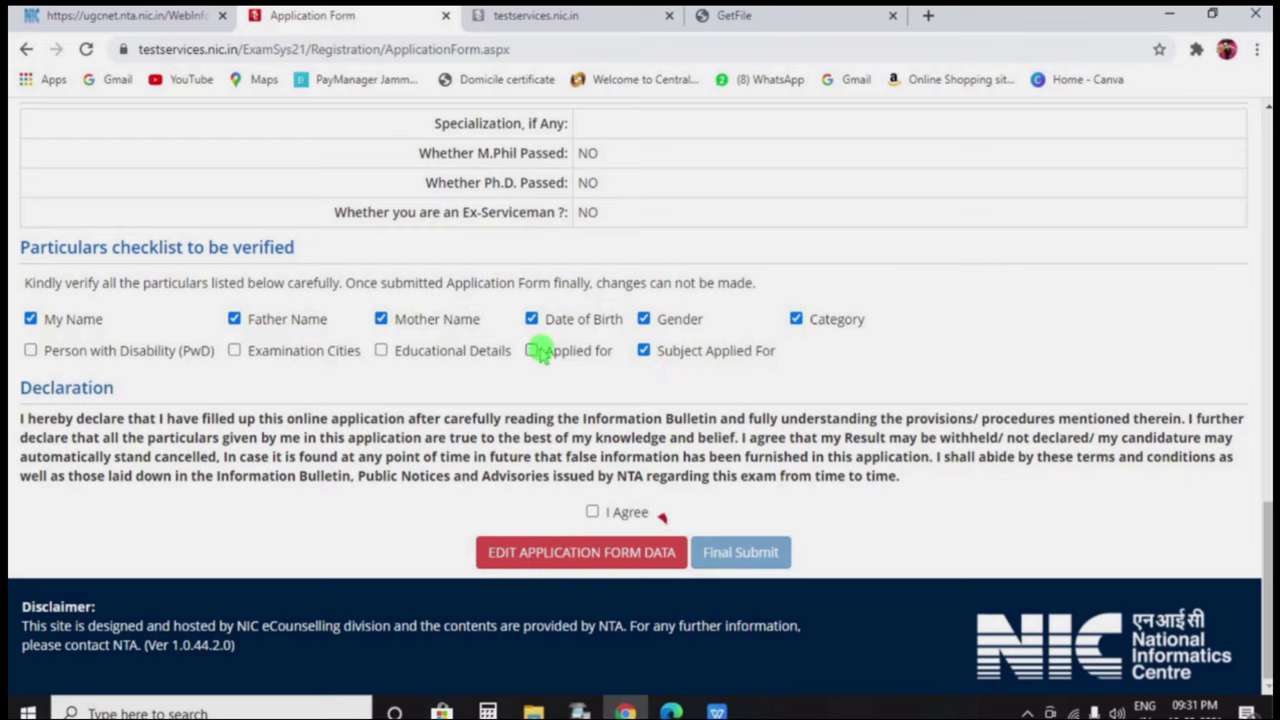
click(386, 351)
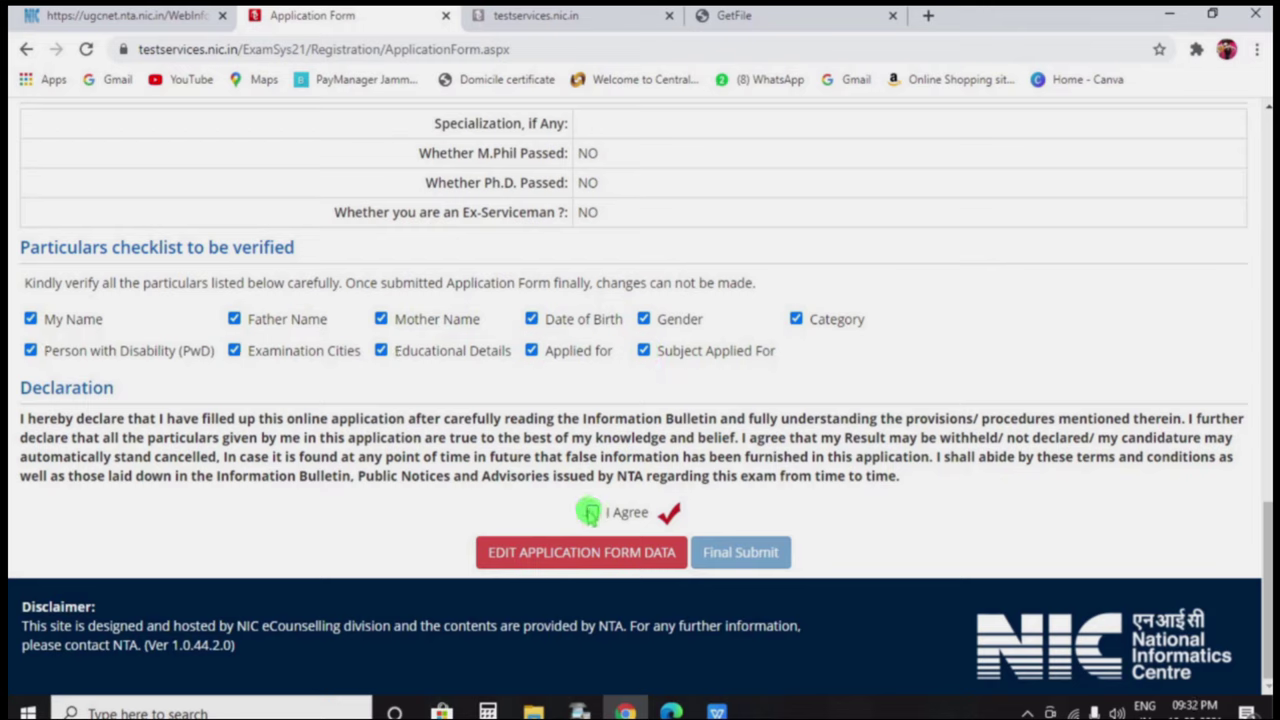
Agree to the declaration, final-submit the application form and confirm with Yes
click(594, 514)
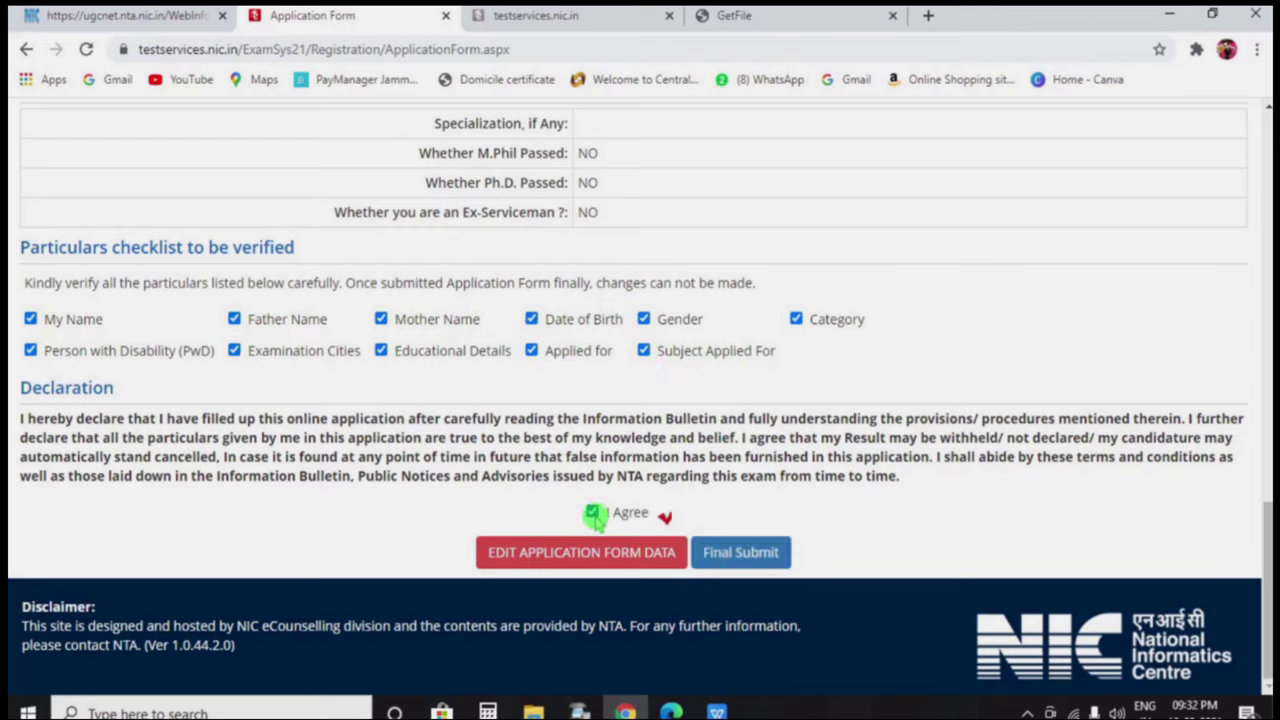
click(759, 567)
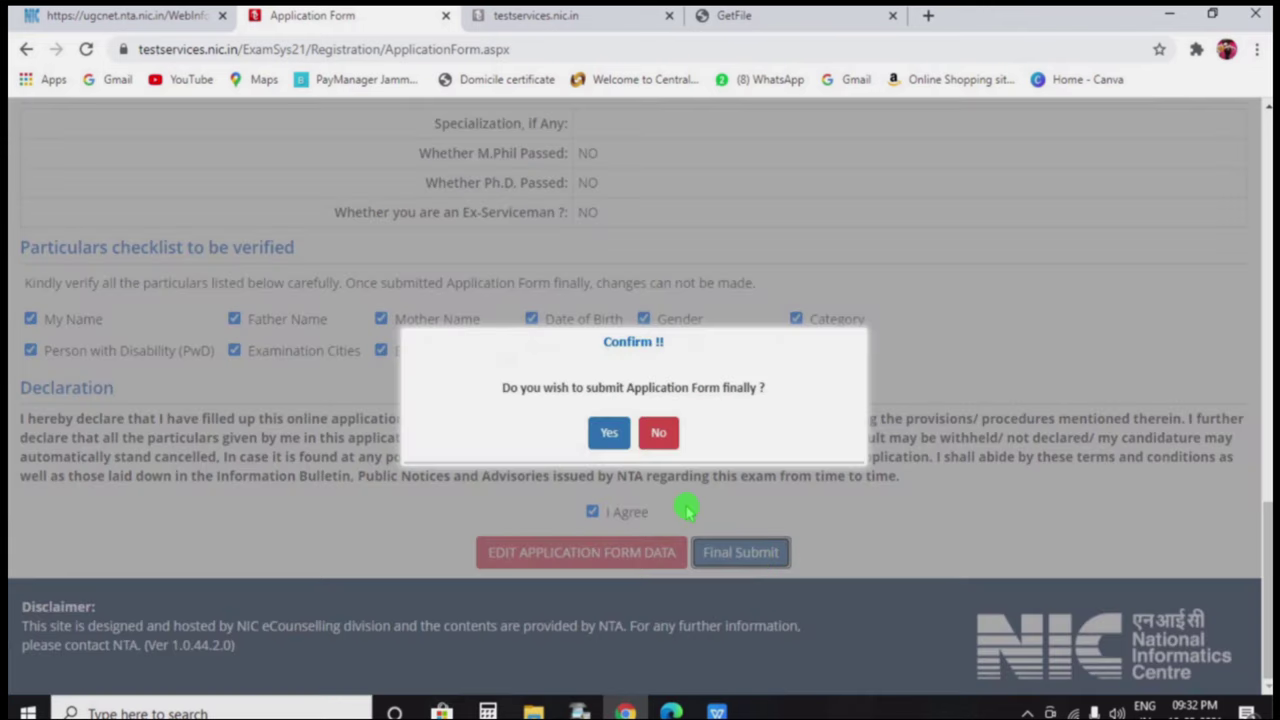
click(608, 440)
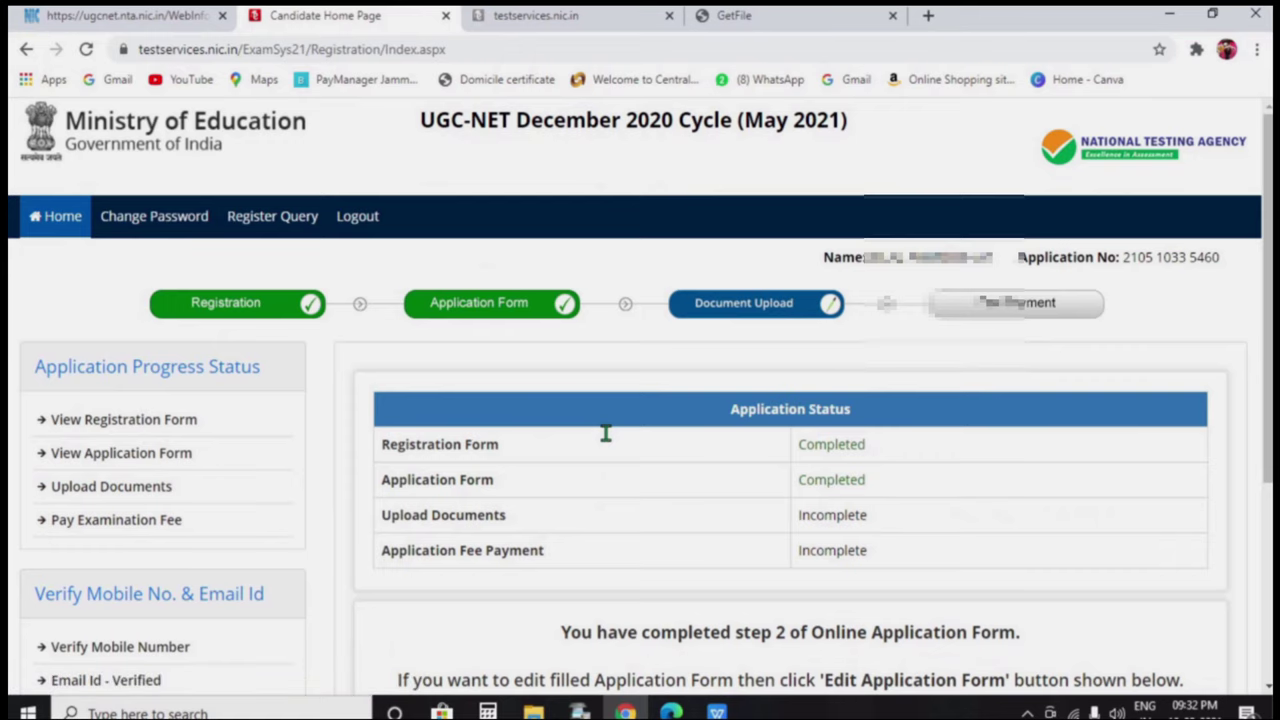
Go to the Upload Images page from the bottom of the Candidate Home Page
scroll(620, 410, down, 1)
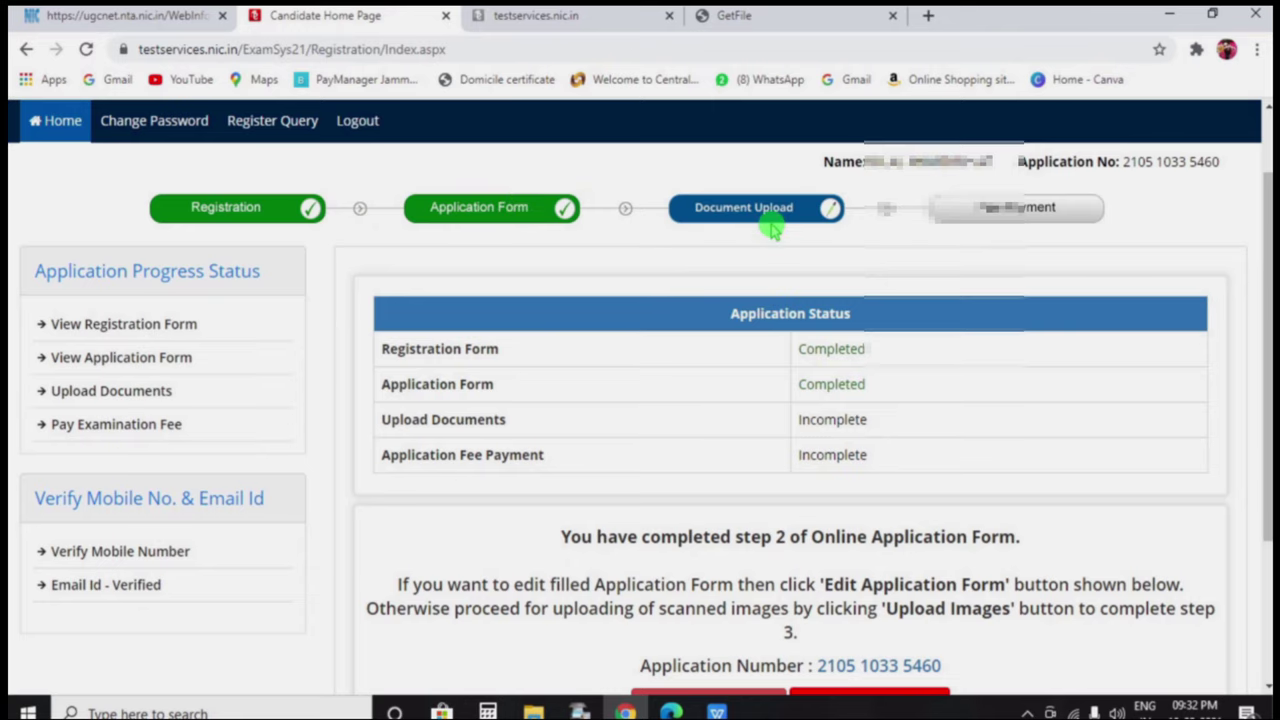
scroll(767, 226, down, 2)
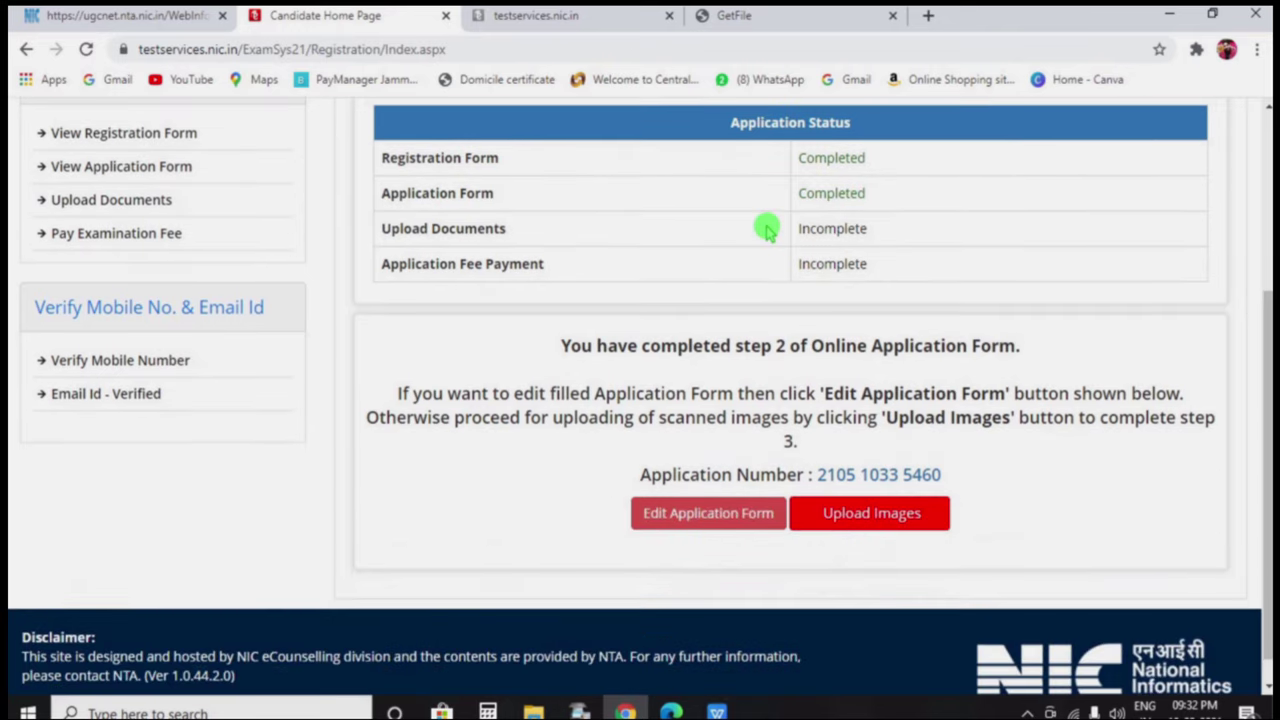
click(857, 514)
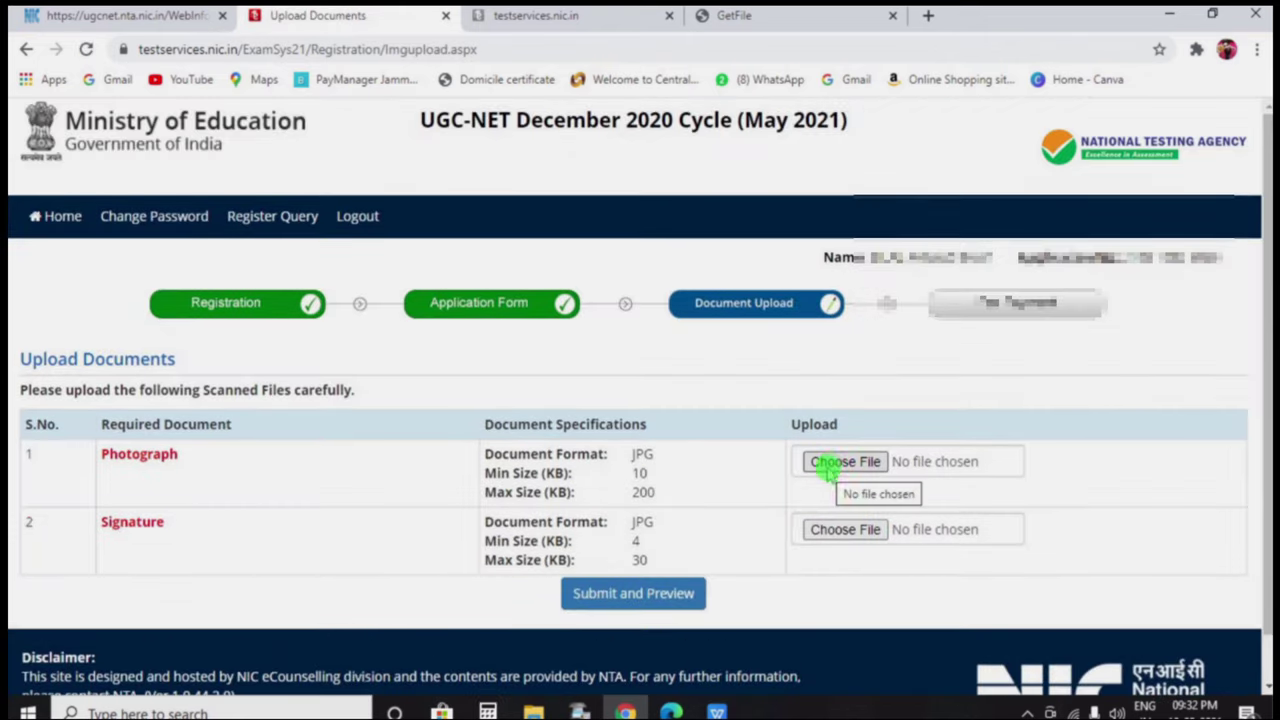
Choose the photograph and signature files, then submit them for preview
click(834, 466)
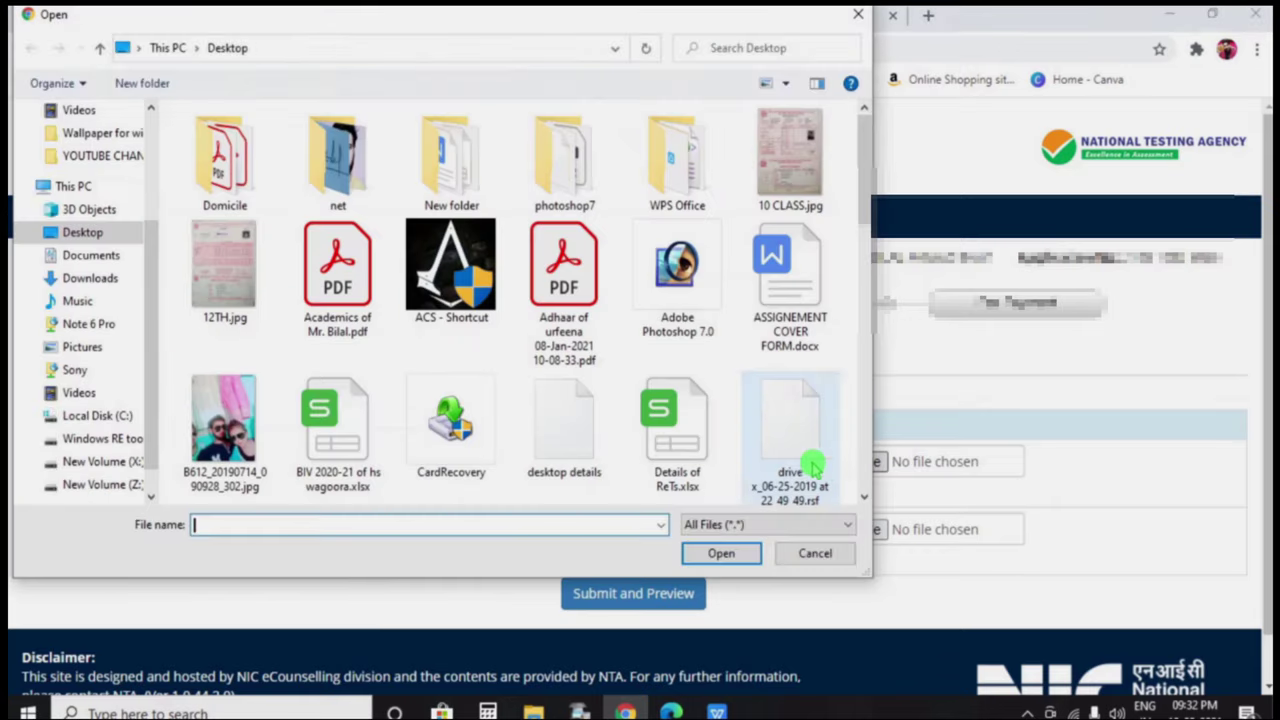
double_click(823, 457)
click(830, 497)
double_click(300, 300)
click(660, 556)
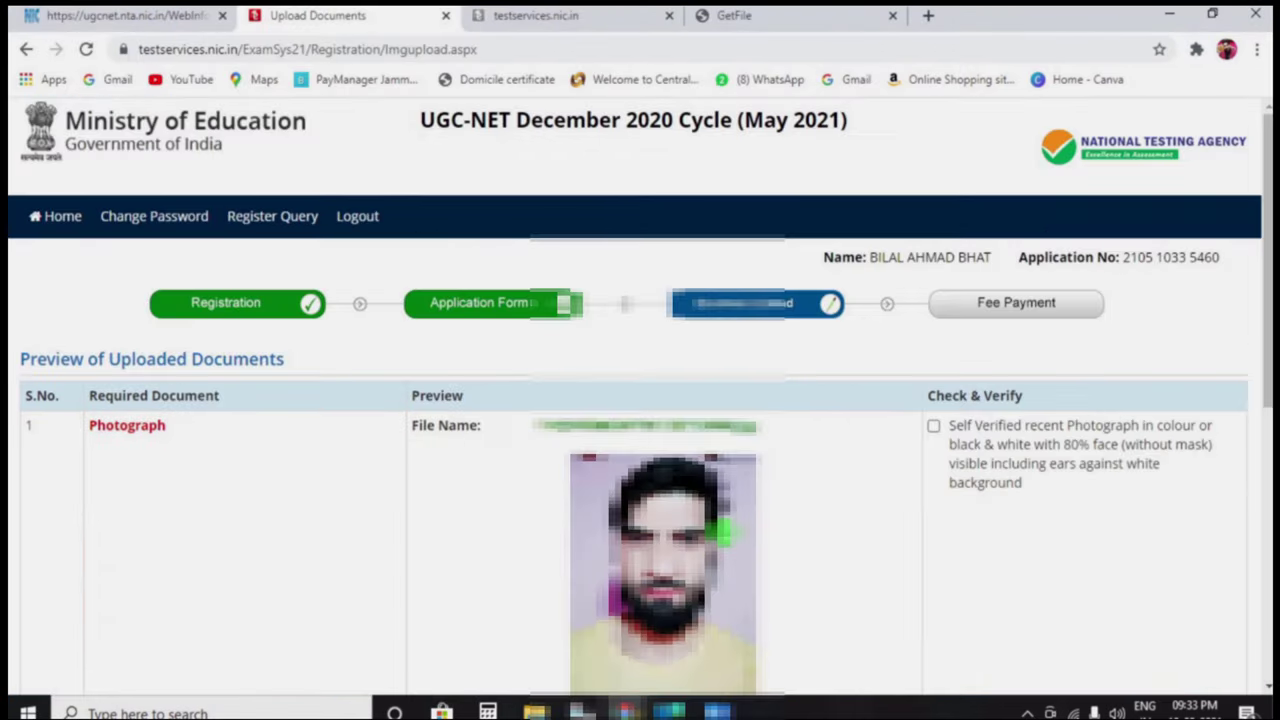
scroll(815, 443, down, 2)
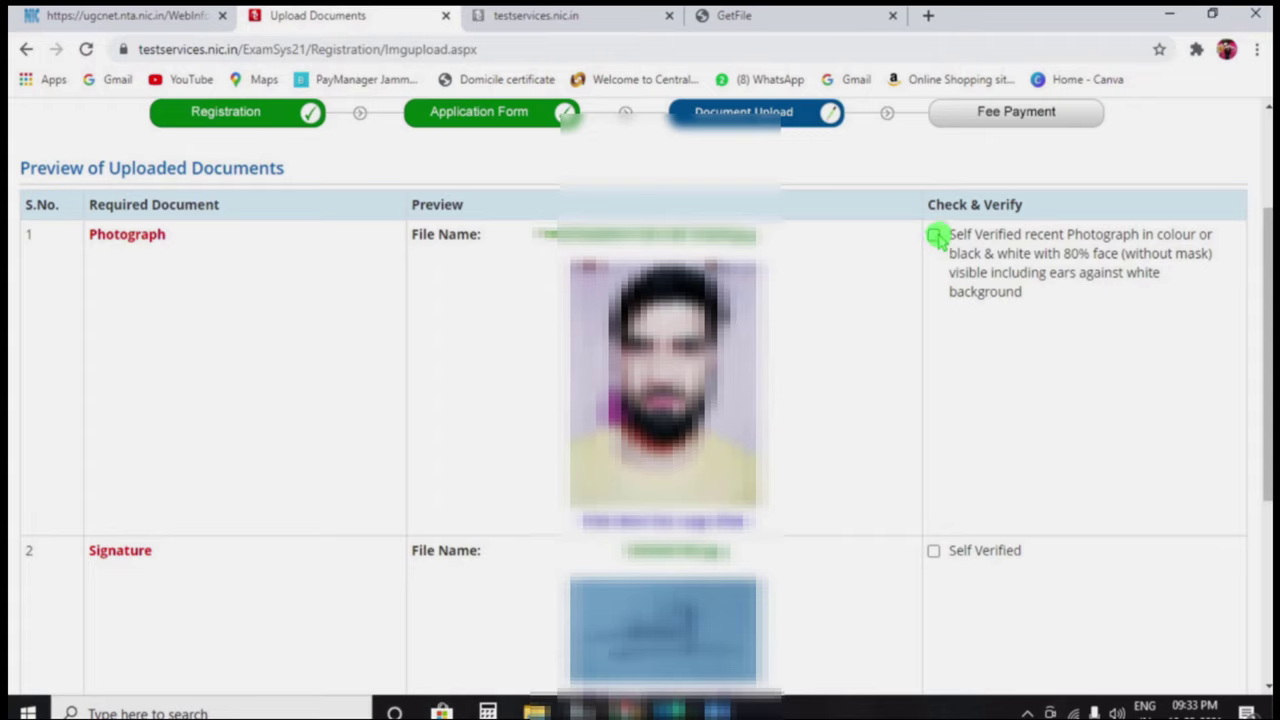
Self-verify both images, enter the security pin, confirm verification, and submit the documents
click(934, 236)
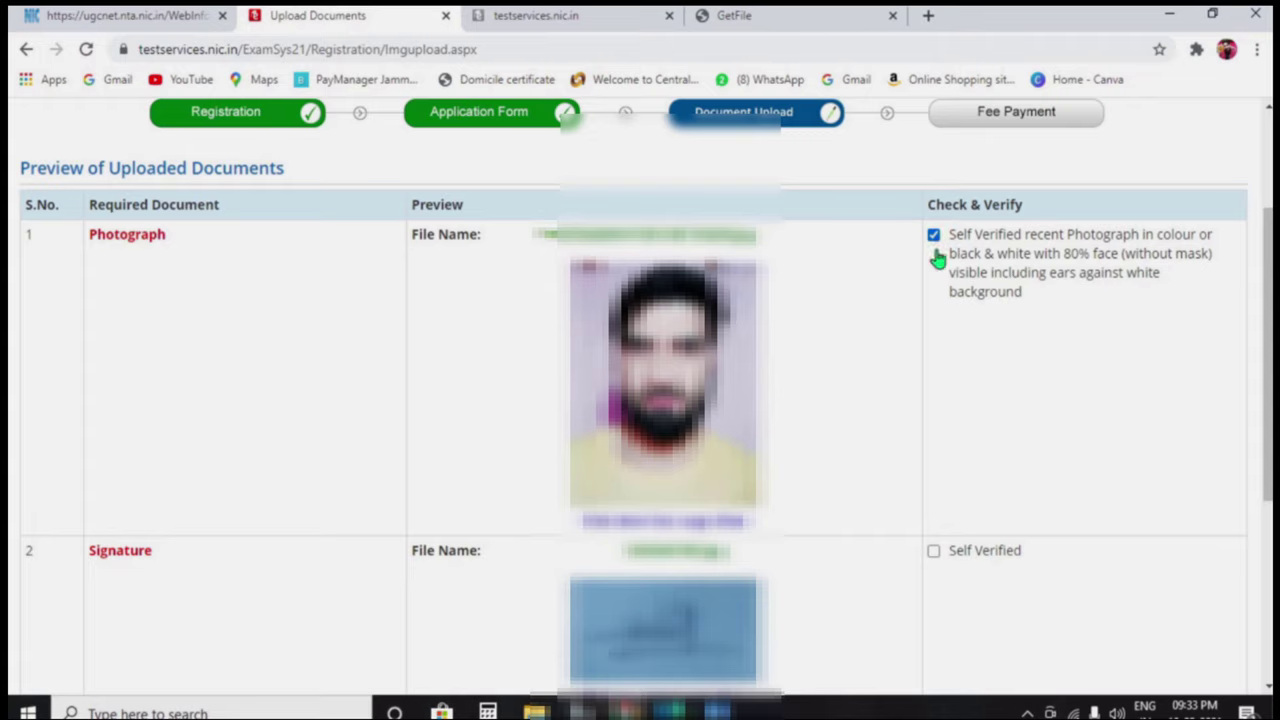
click(934, 552)
scroll(700, 420, down, 3)
click(497, 481)
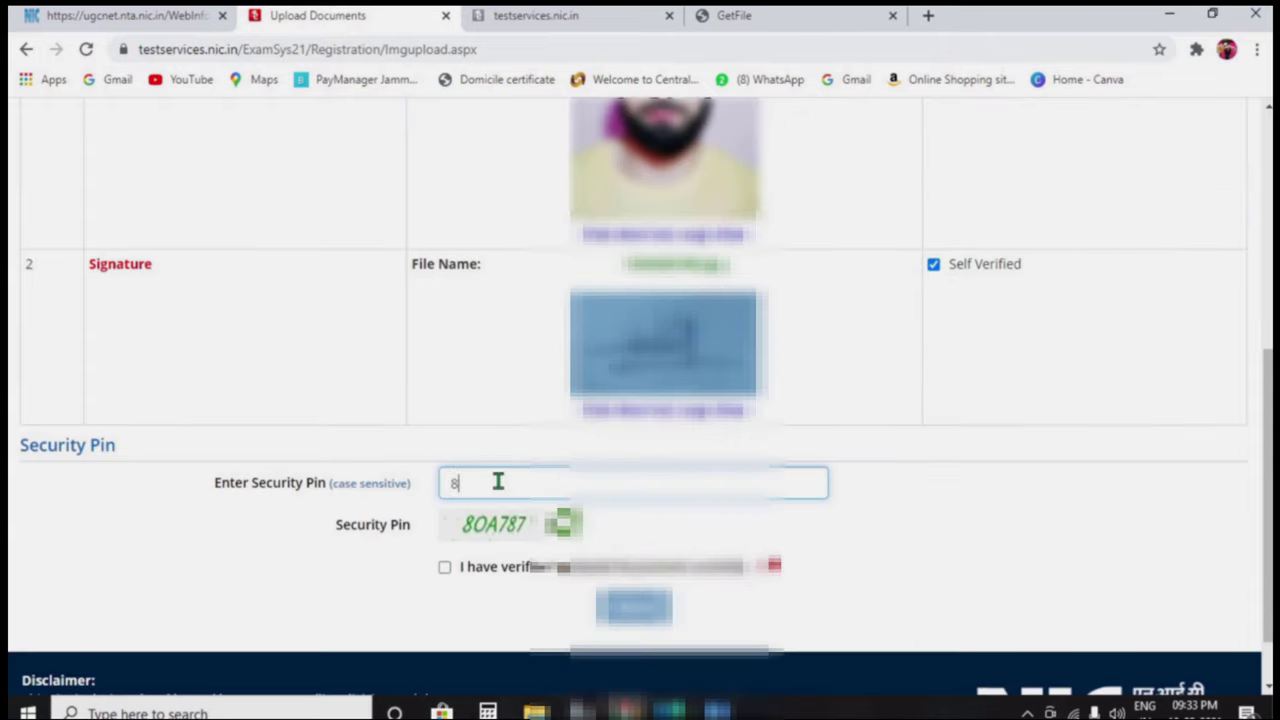
text(8OA787)
click(445, 568)
click(603, 606)
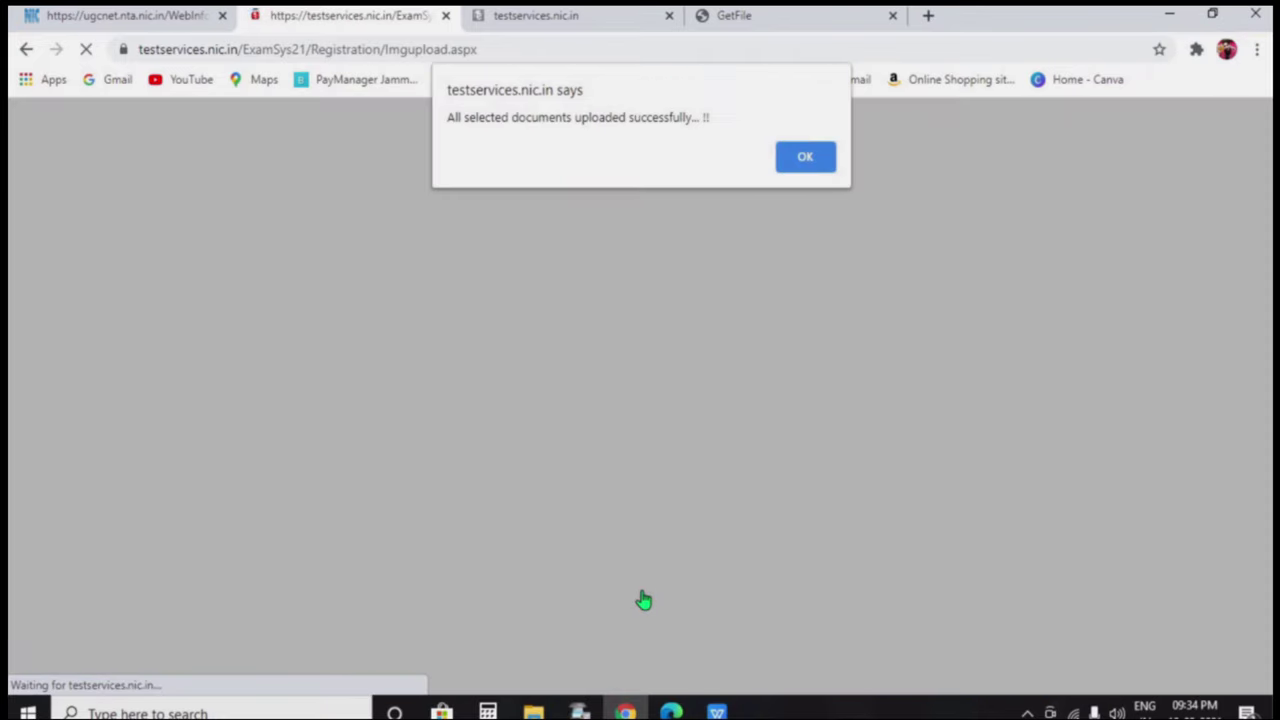
click(806, 157)
click(806, 157)
Start the Pay Examination Fee Rs. 1000/- step from the Candidate Home Page
scroll(953, 417, up, 1)
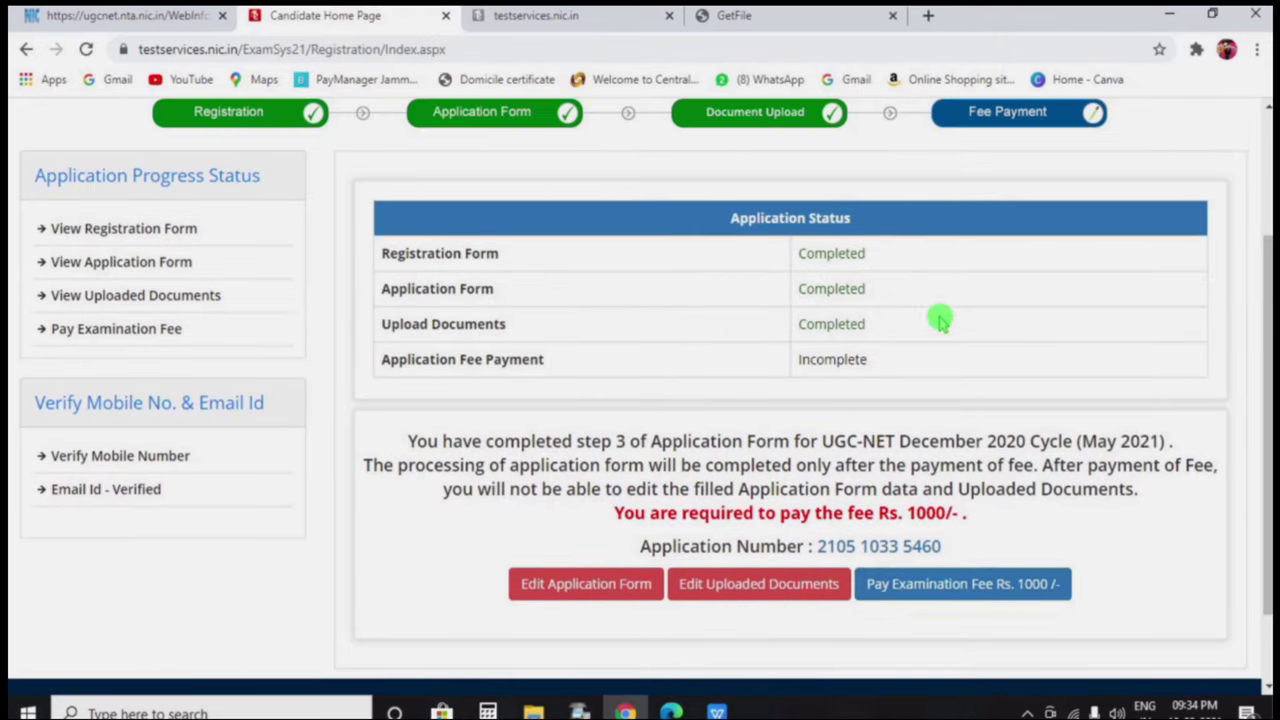
scroll(960, 497, down, 1)
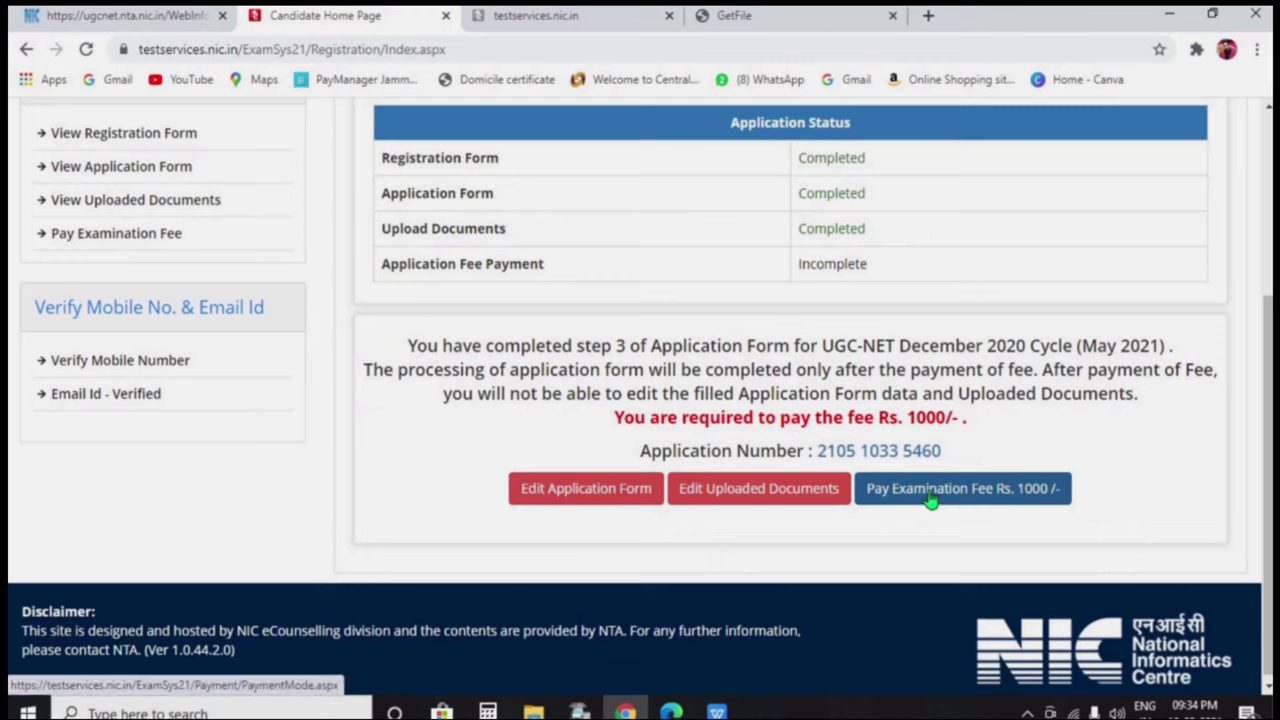
drag(944, 451, 814, 529)
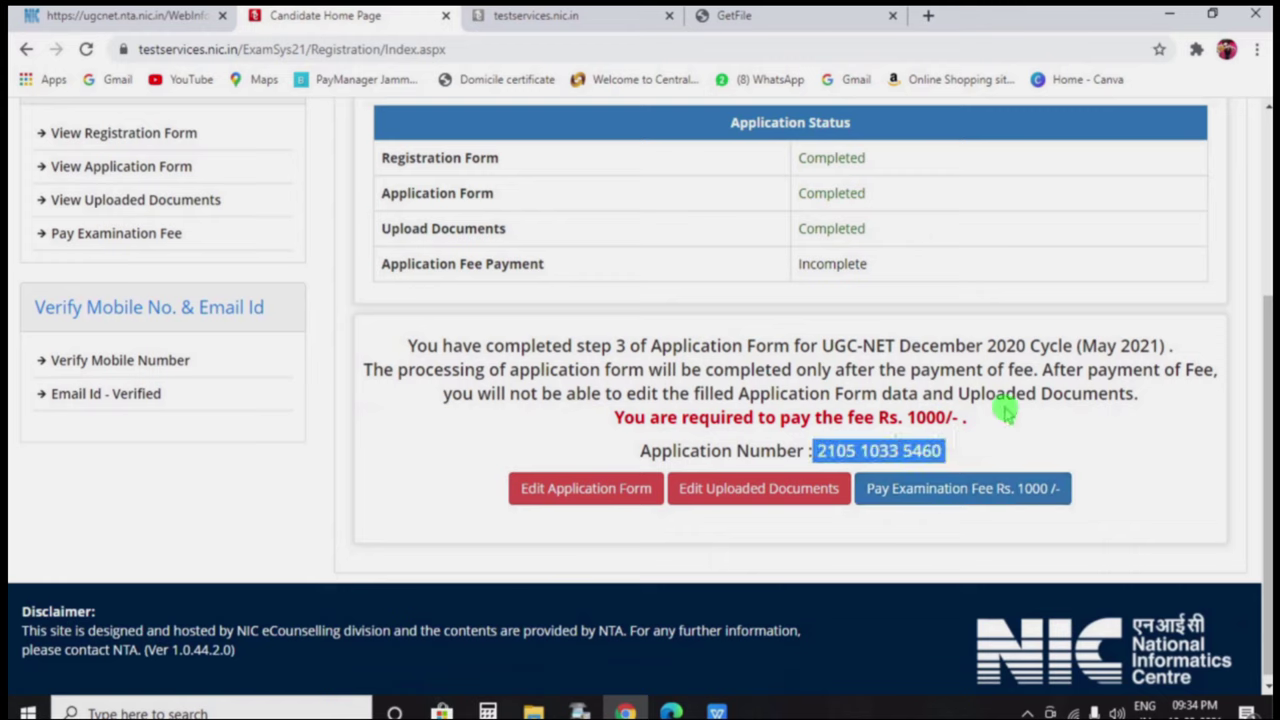
click(948, 457)
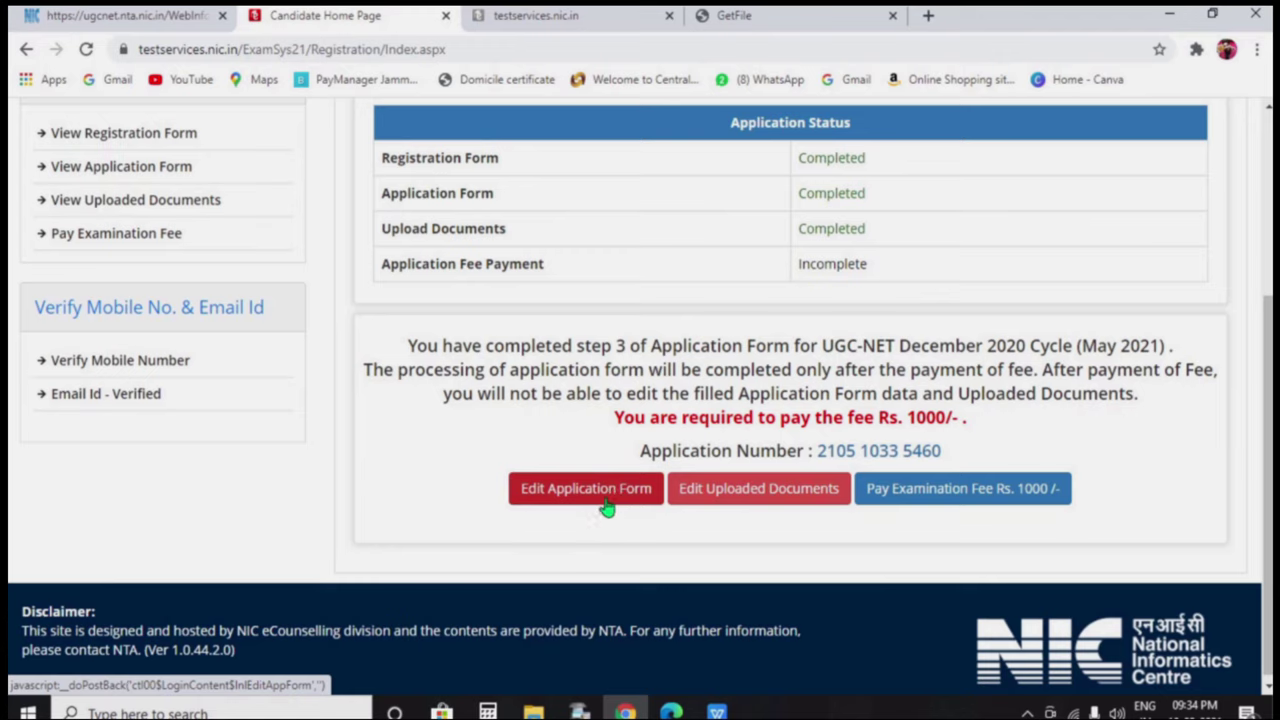
click(916, 500)
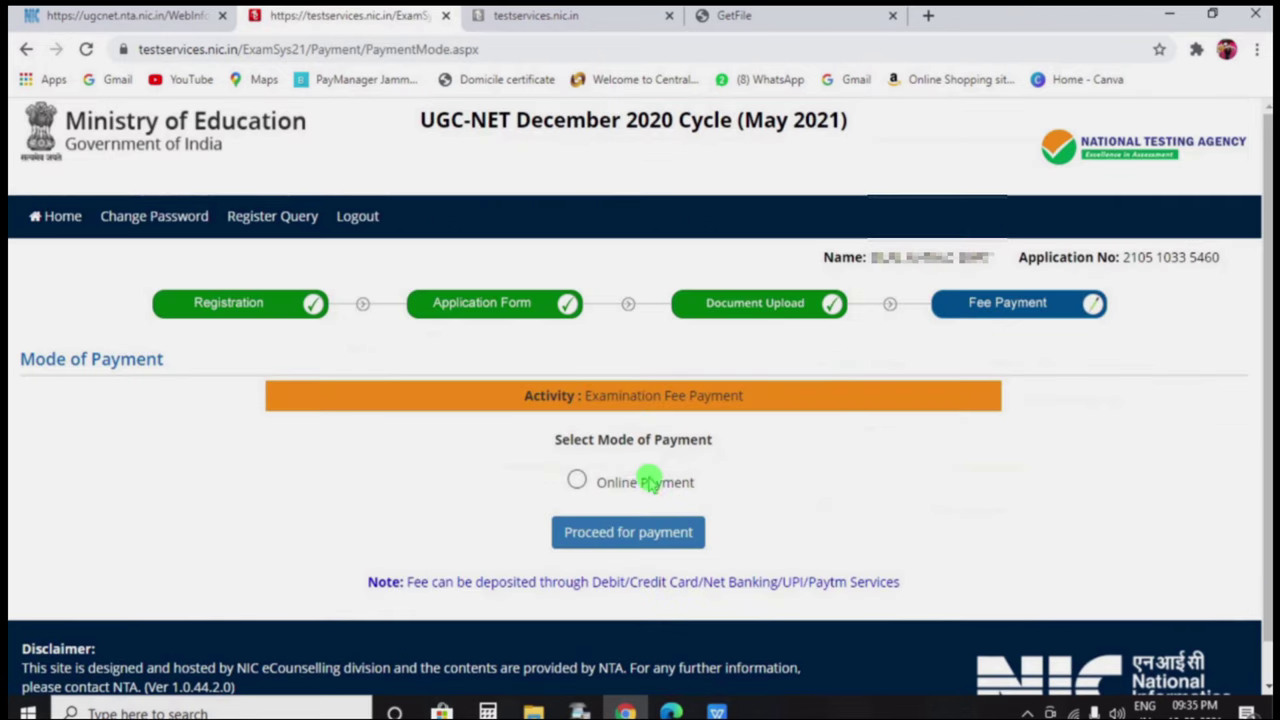
Choose Online Payment as the fee payment mode and confirm proceeding
click(580, 482)
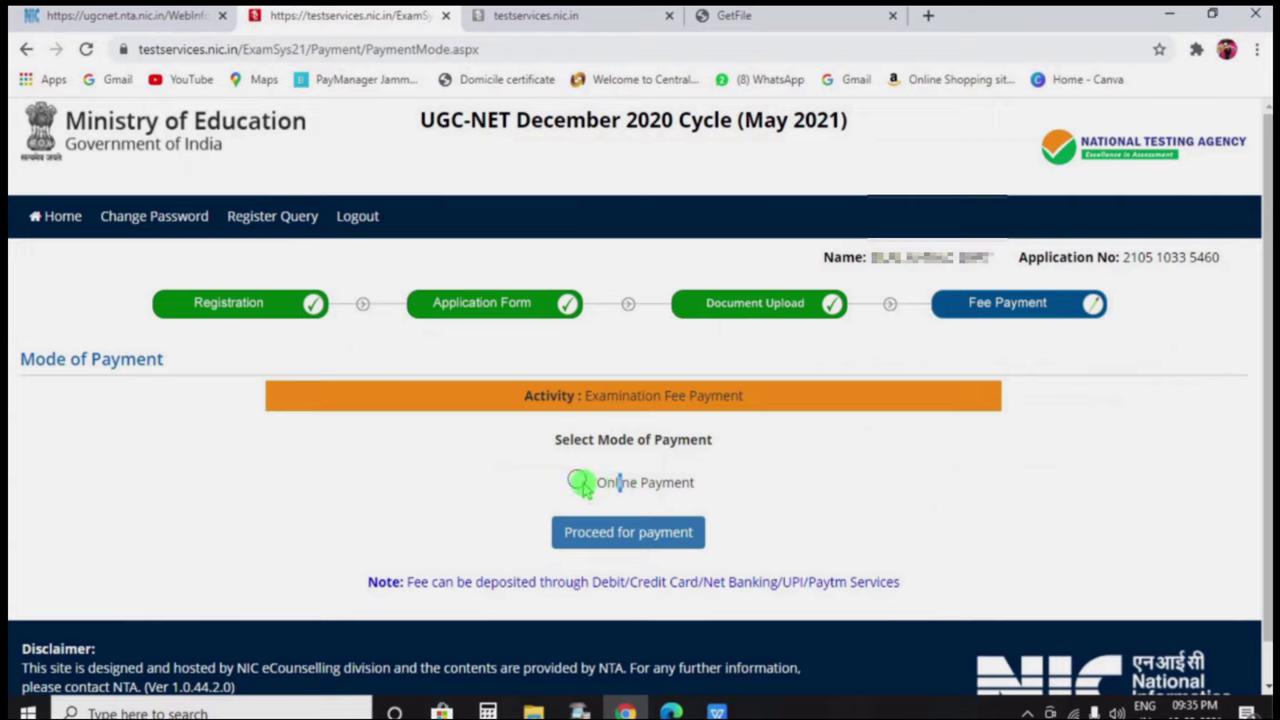
click(642, 540)
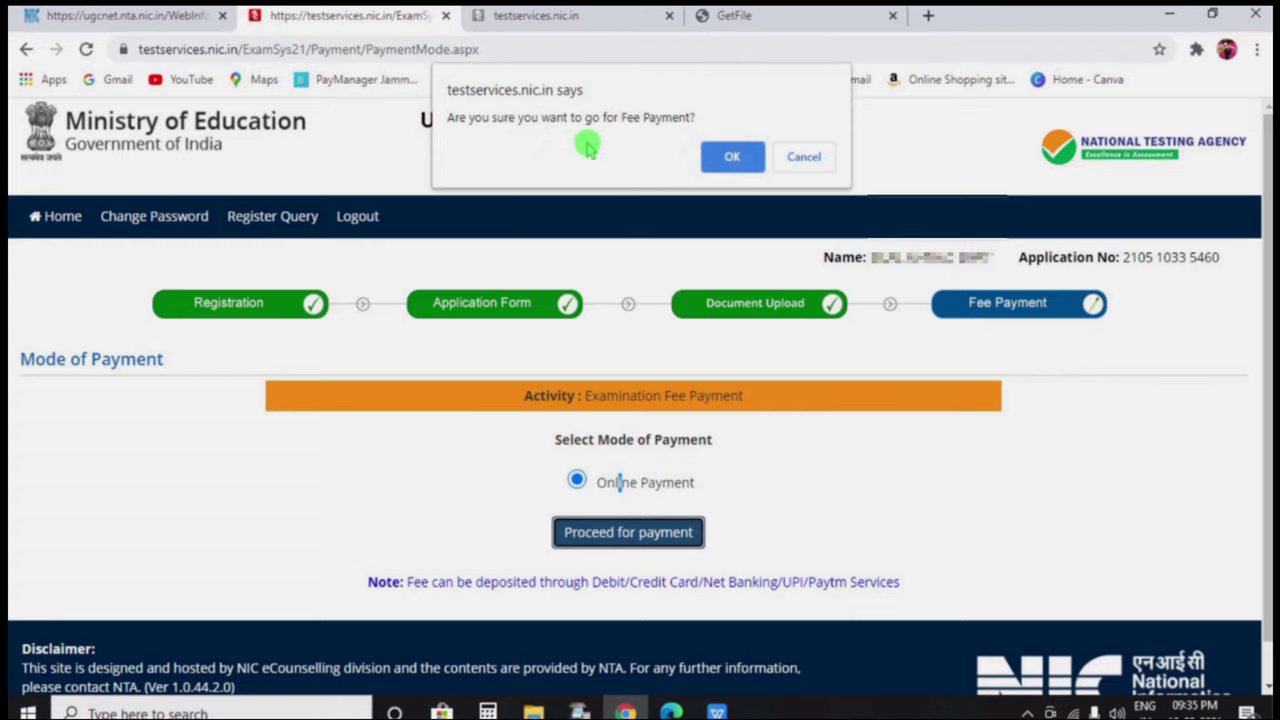
click(732, 157)
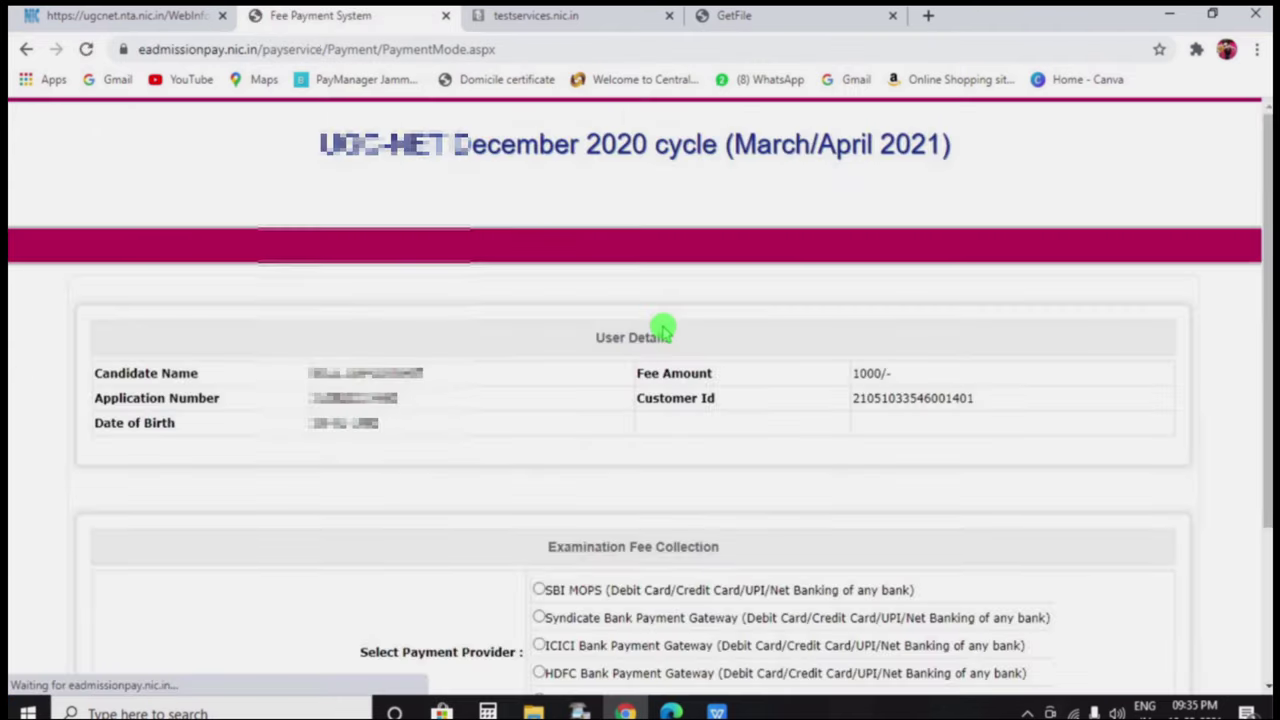
Select the Paytm Payment Gateway and proceed to its payment page
scroll(704, 300, down, 2)
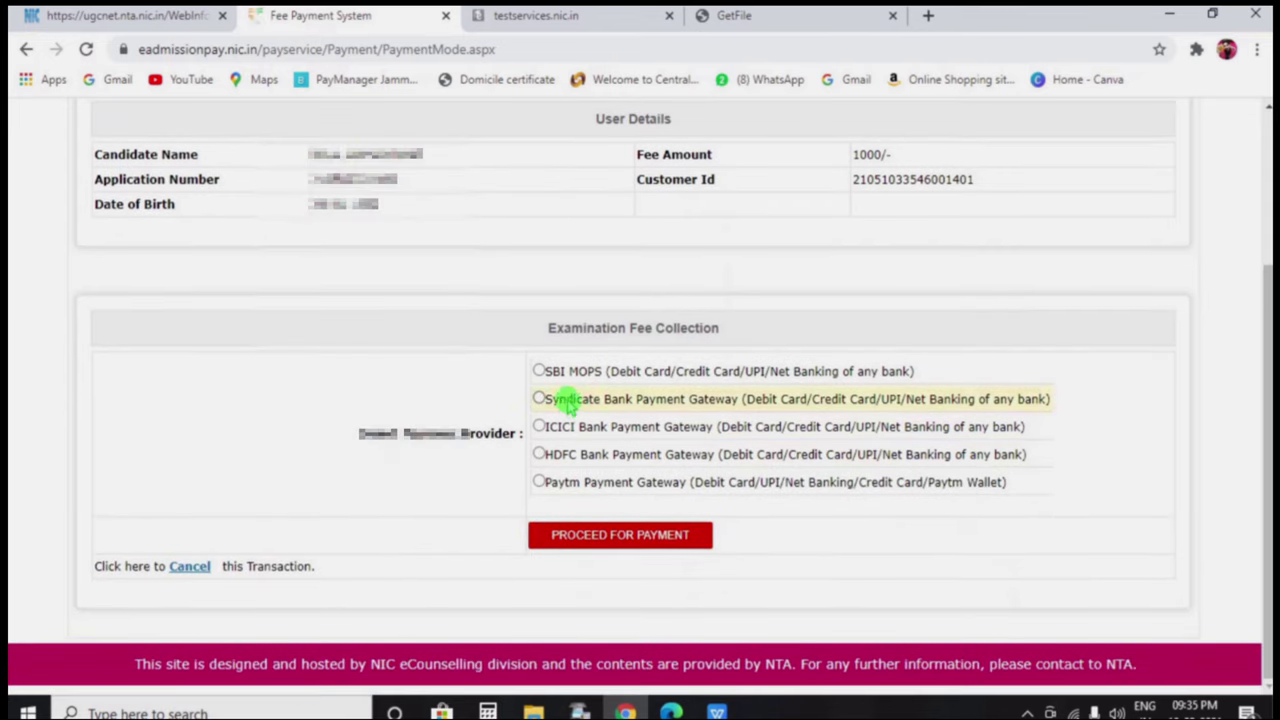
click(540, 483)
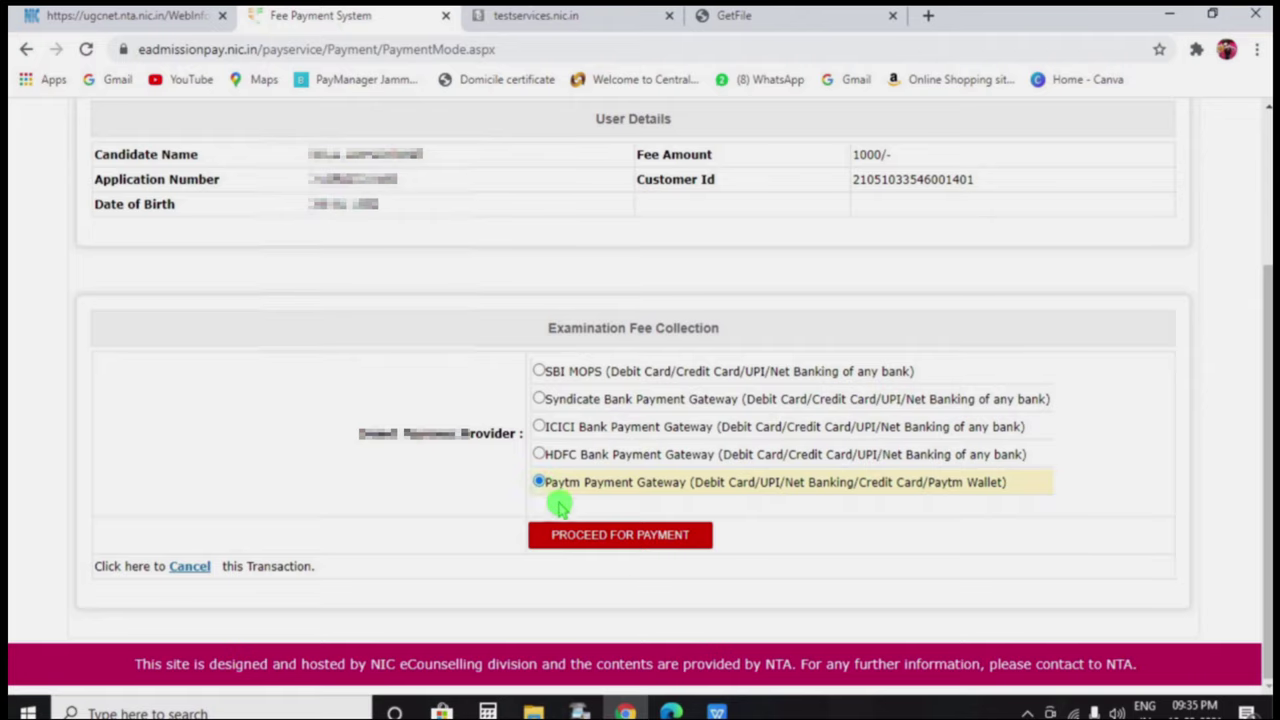
click(643, 545)
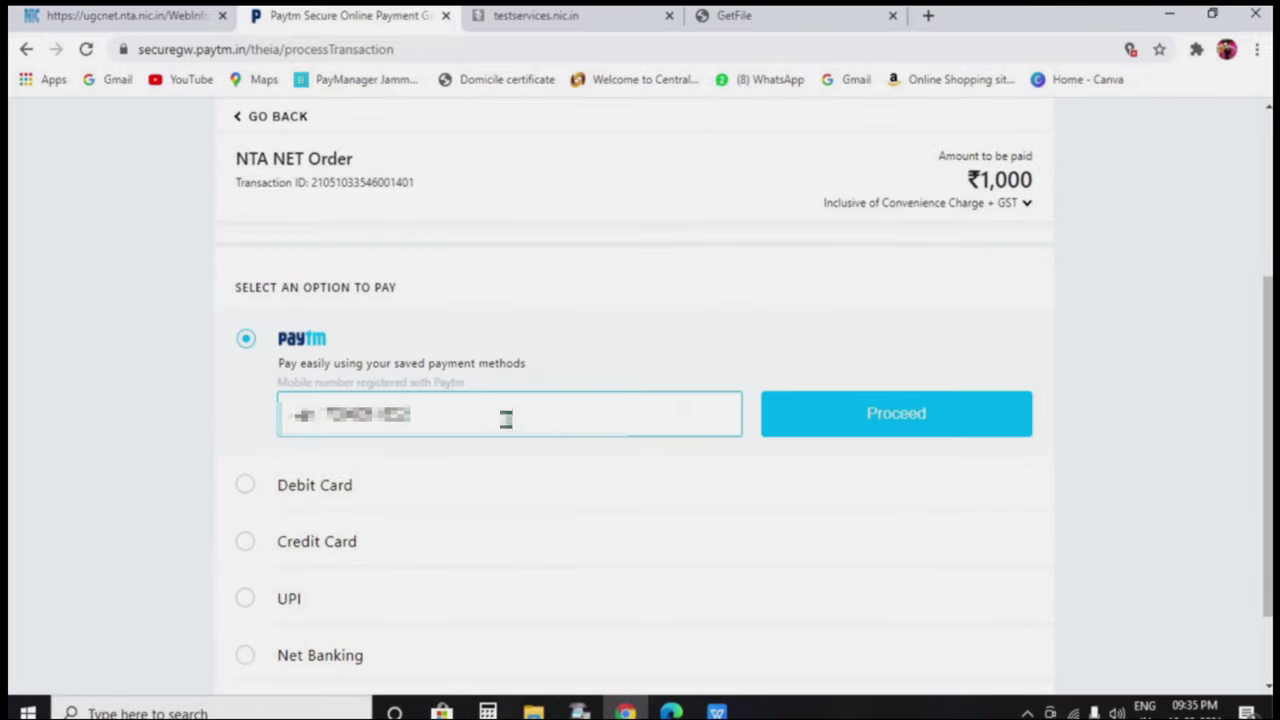
Verify the registered mobile by OTP and pay using Paytm Balance plus ₹906.08 from Payments Bank
click(877, 426)
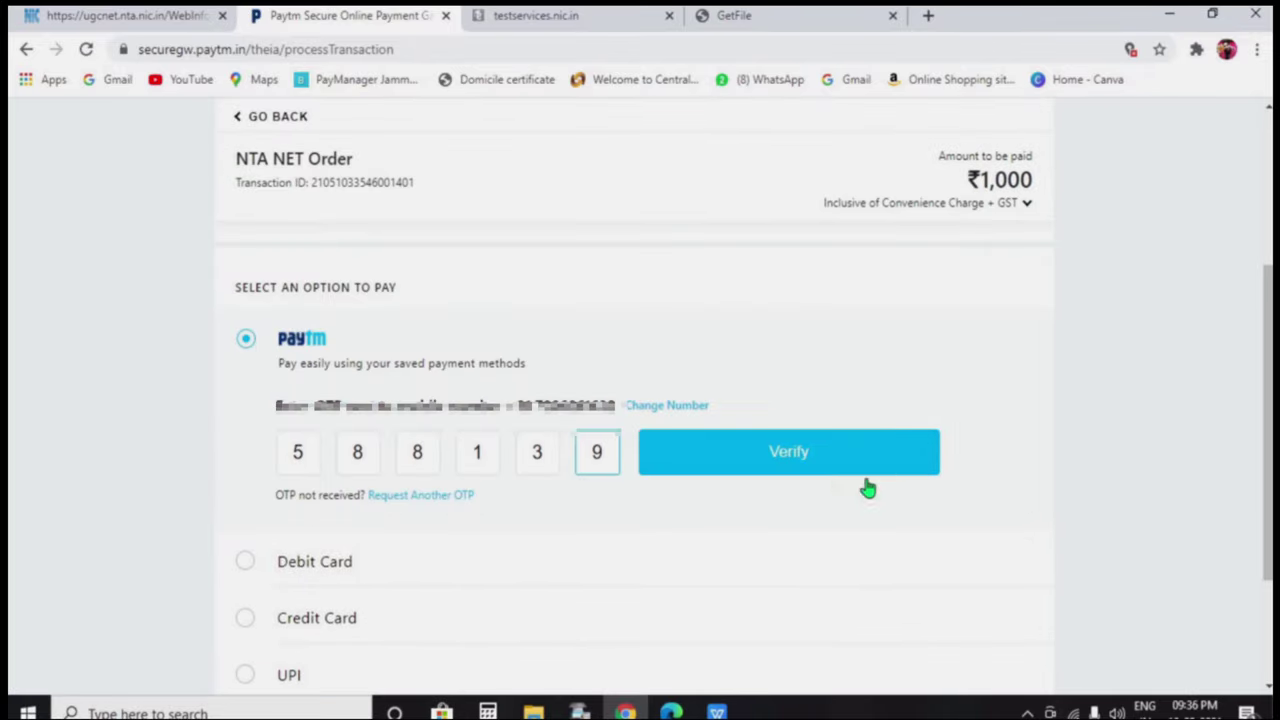
click(866, 475)
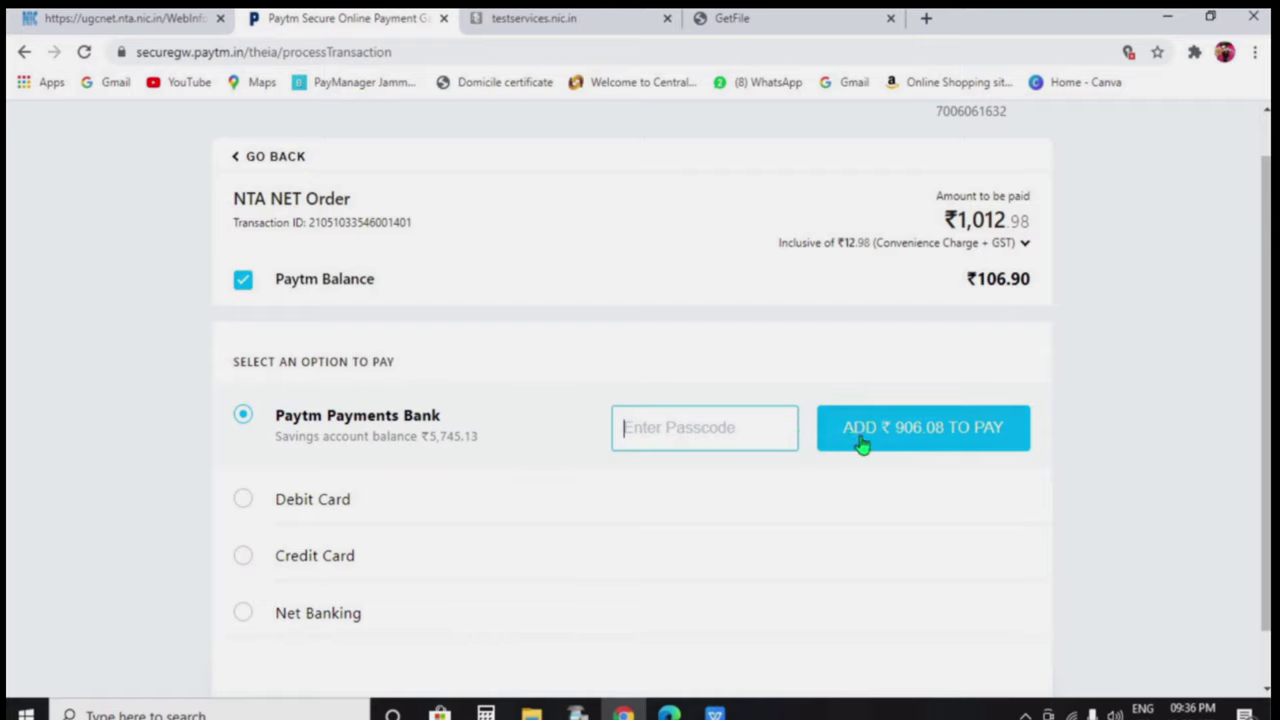
text(••)
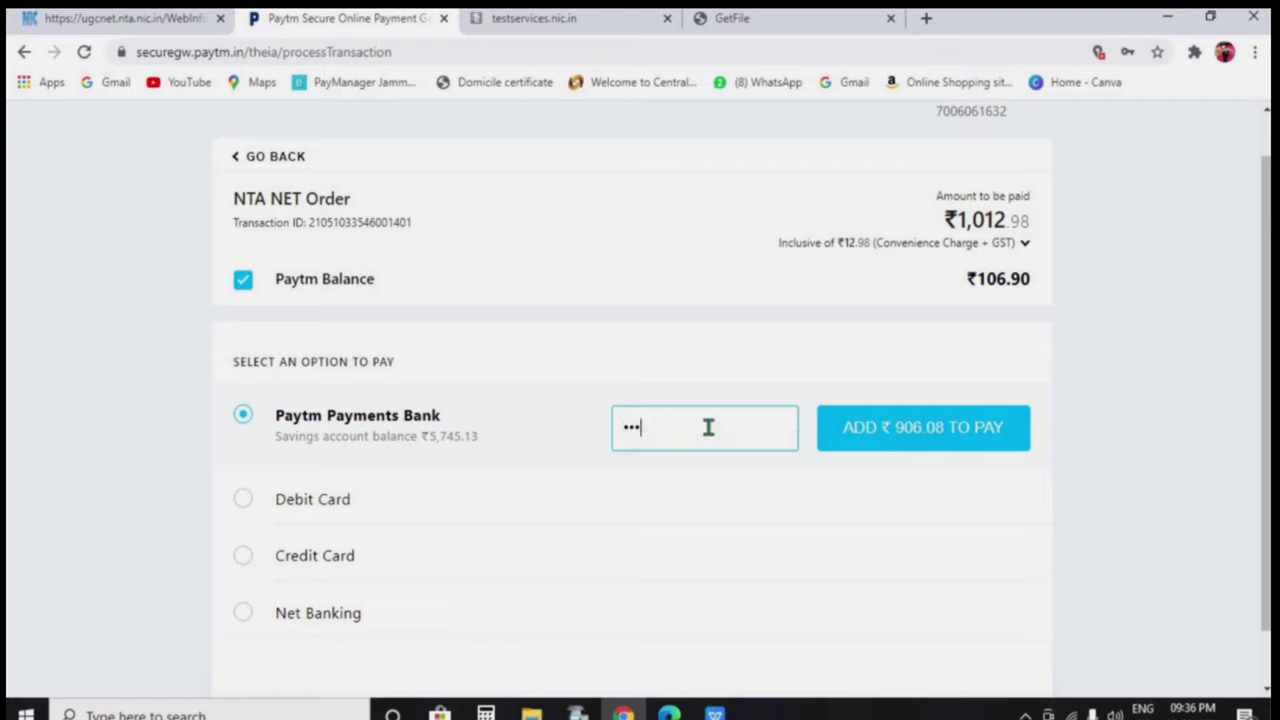
click(891, 452)
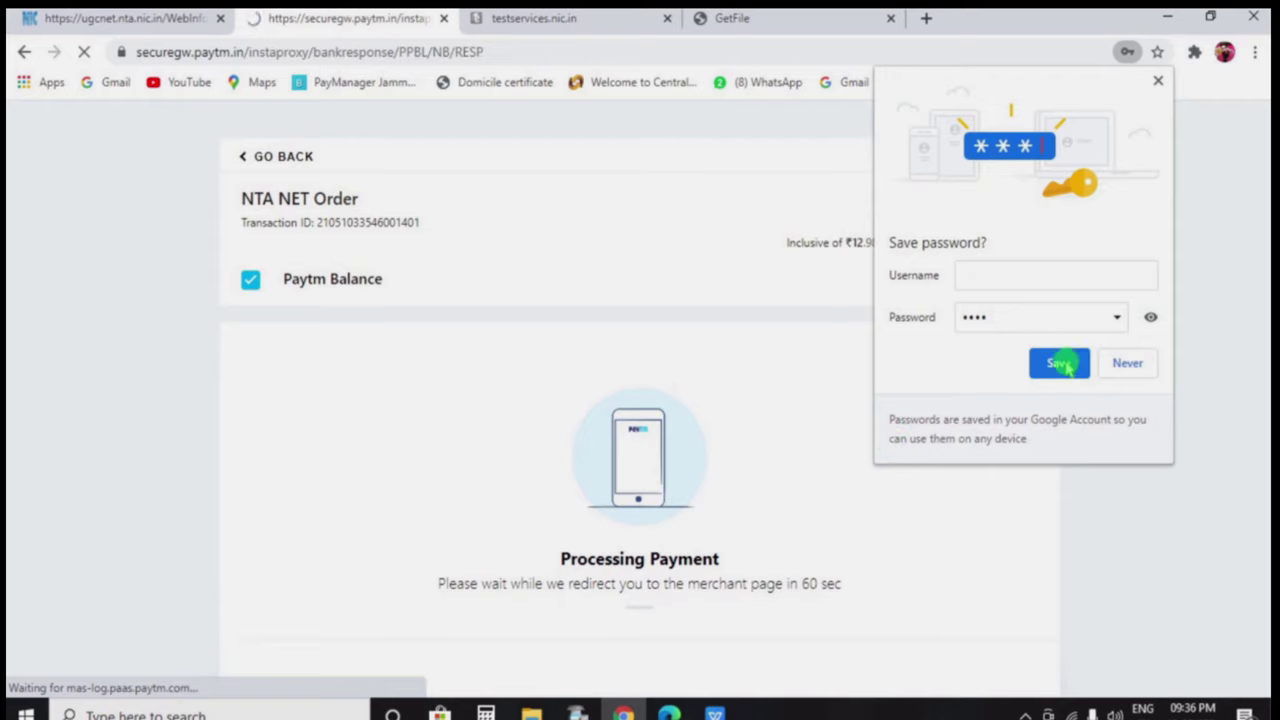
click(1126, 363)
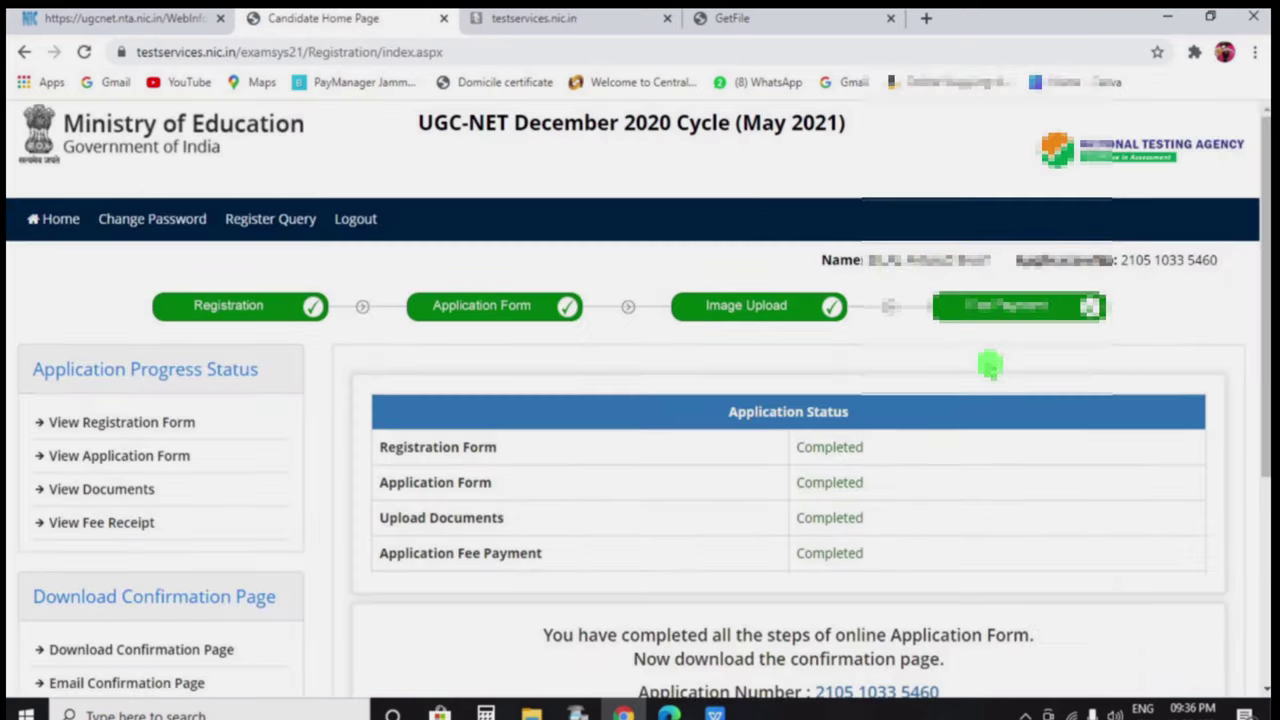
scroll(955, 395, down, 3)
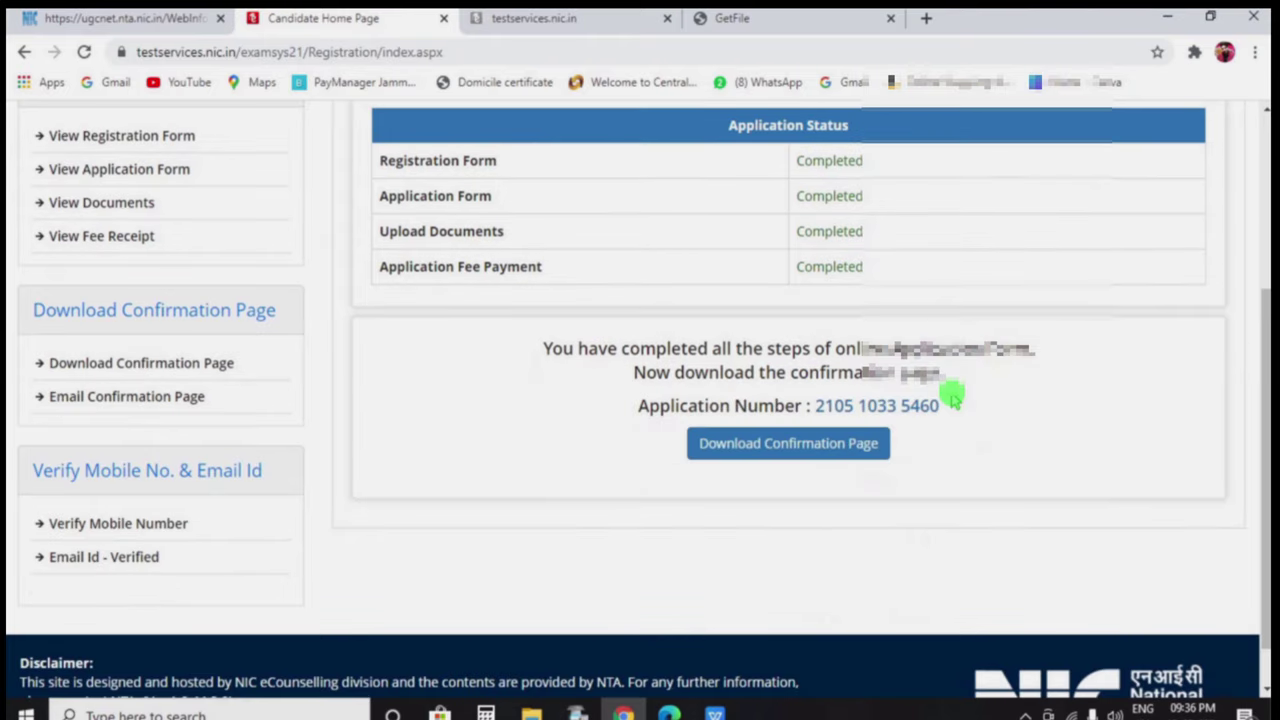